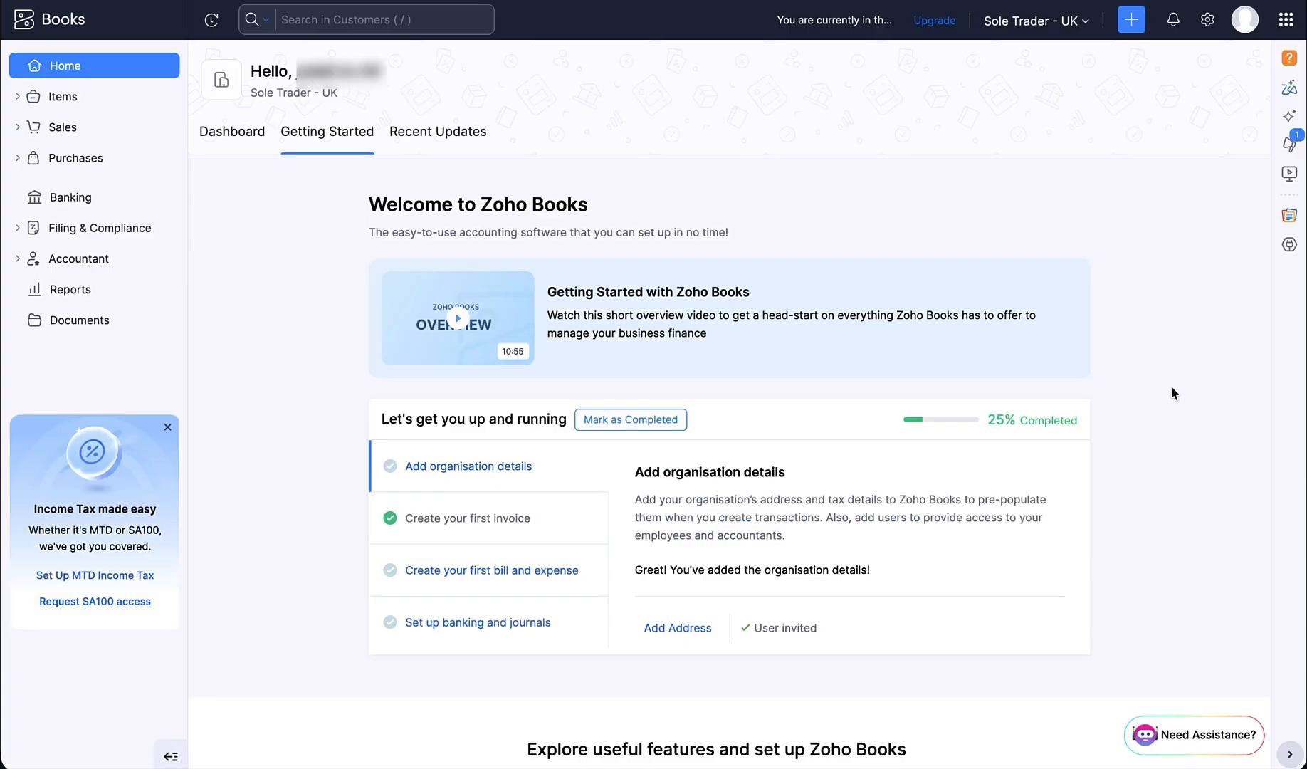
Step: Open the Income Tax page within the organisation's tax settings
click(1207, 21)
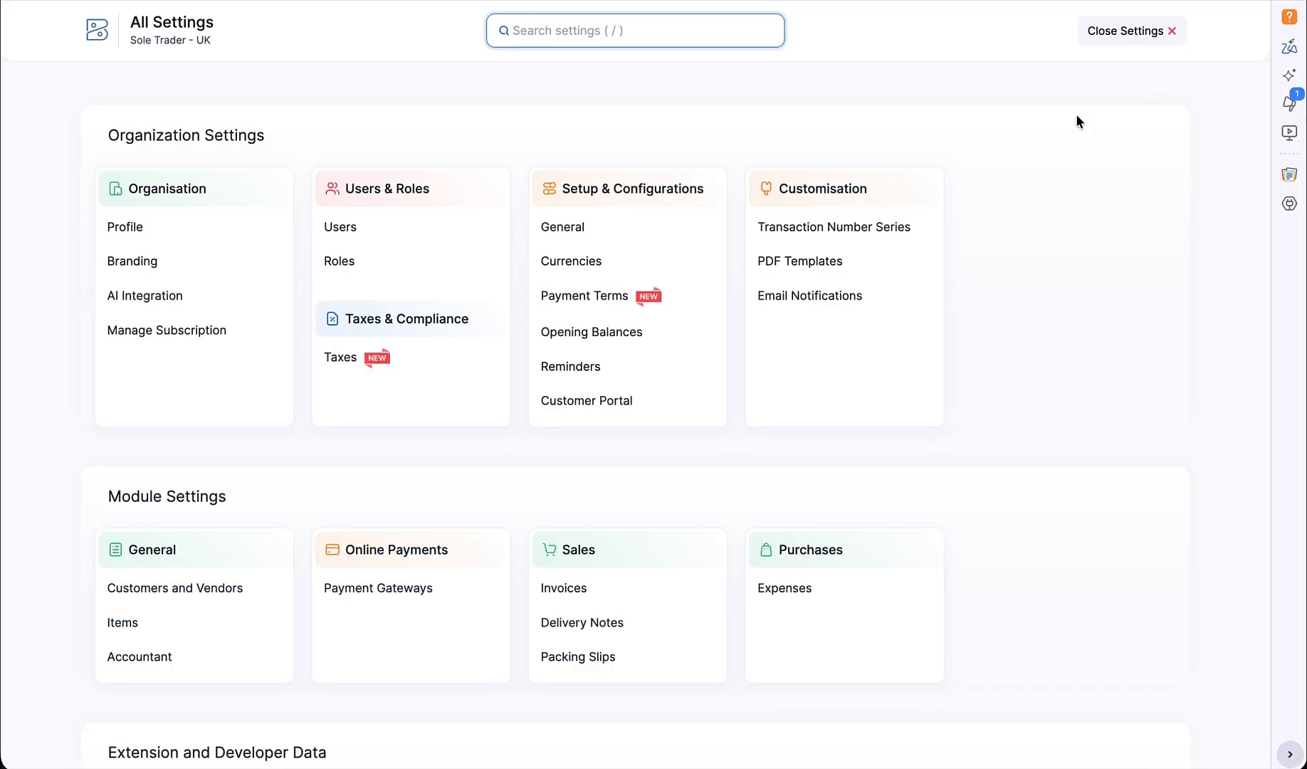
click(388, 356)
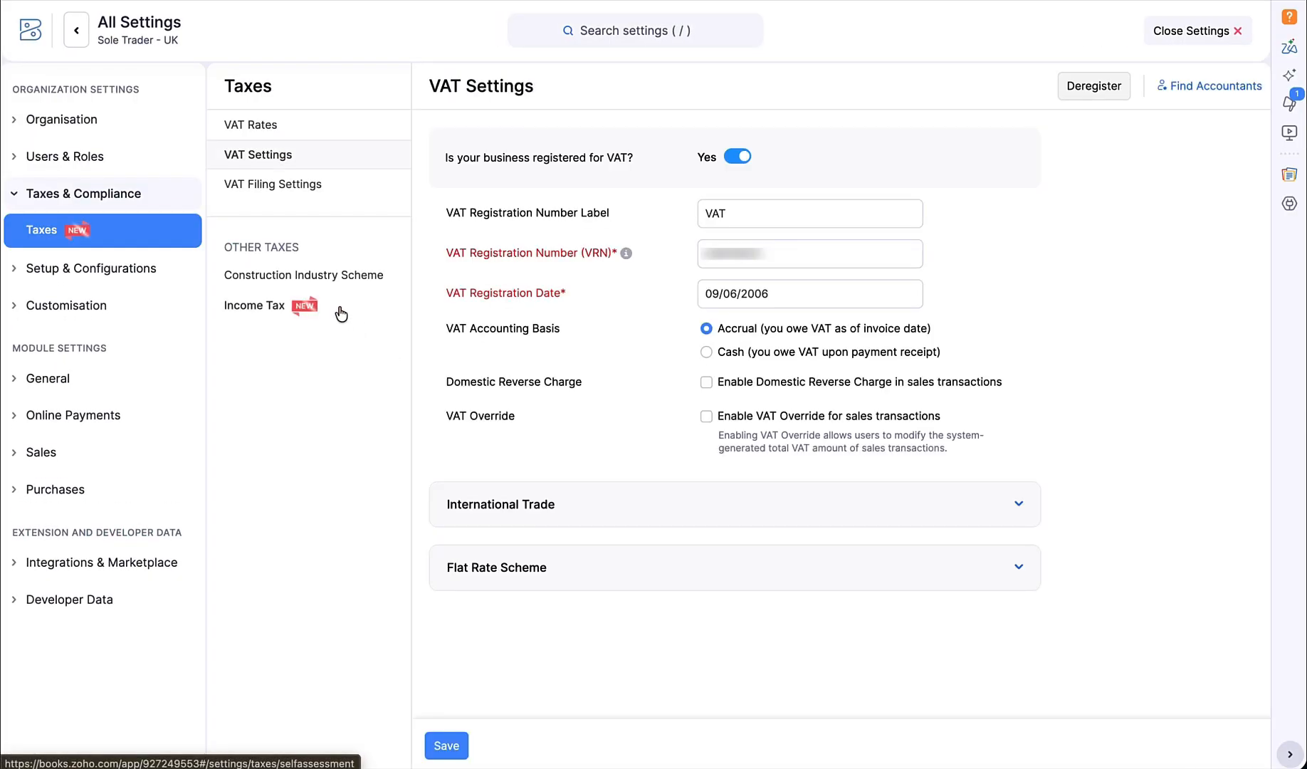
click(254, 304)
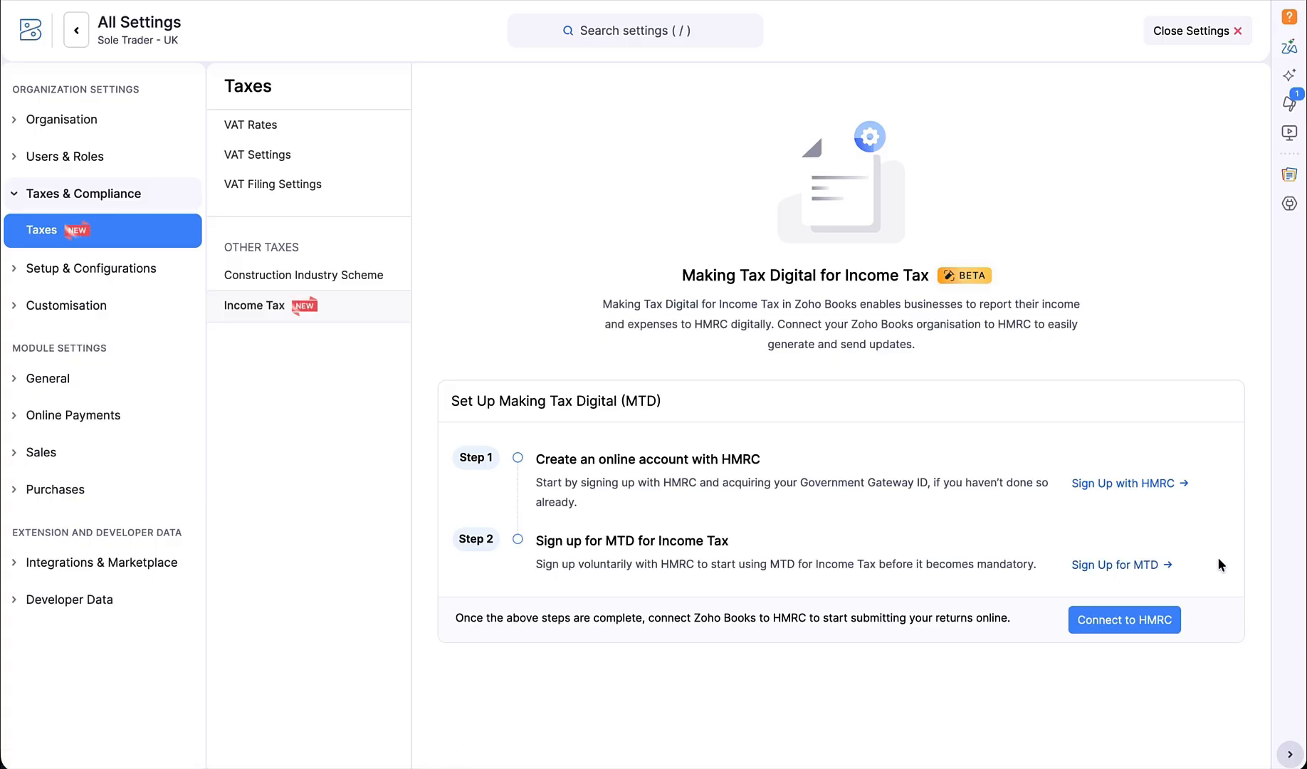
Step: Start the HMRC connection as admin of the organisation, enter the National Insurance Number, accept the terms and continue to HMRC's website
click(1138, 624)
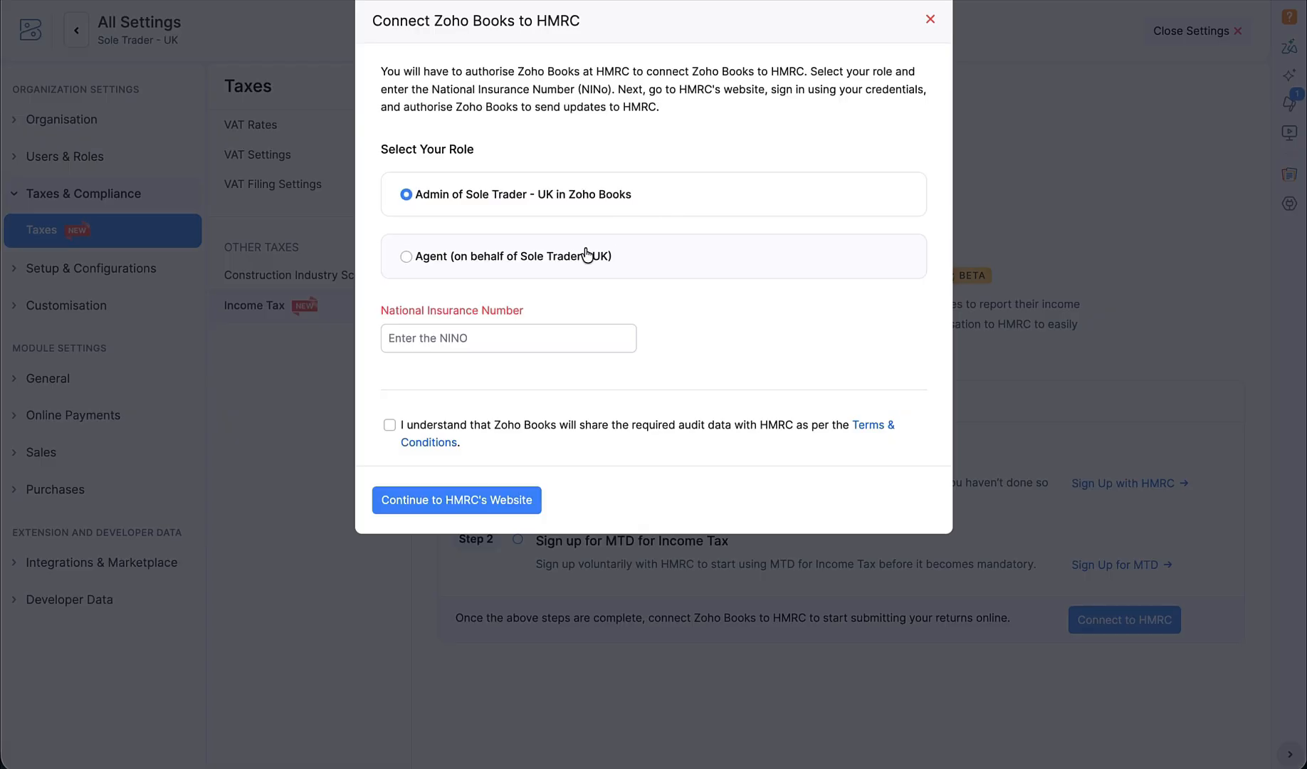
click(530, 264)
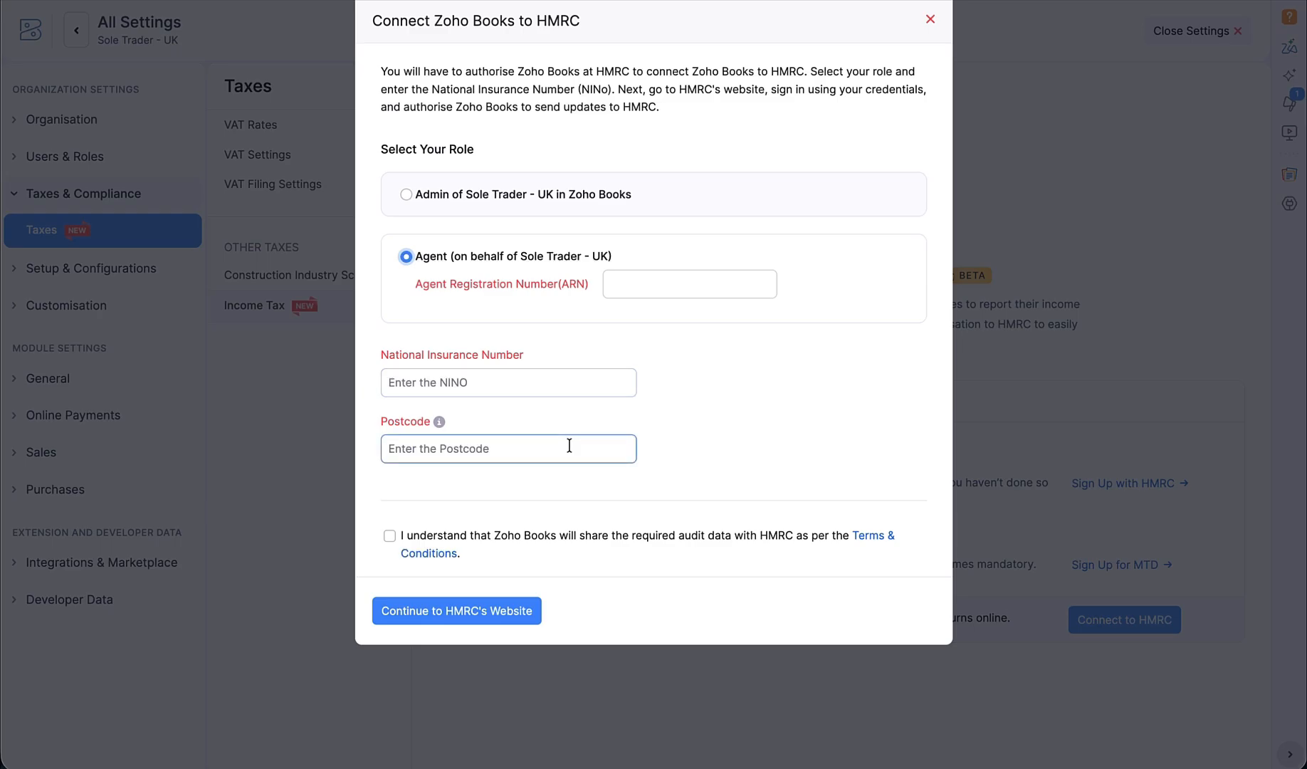
click(523, 202)
click(517, 341)
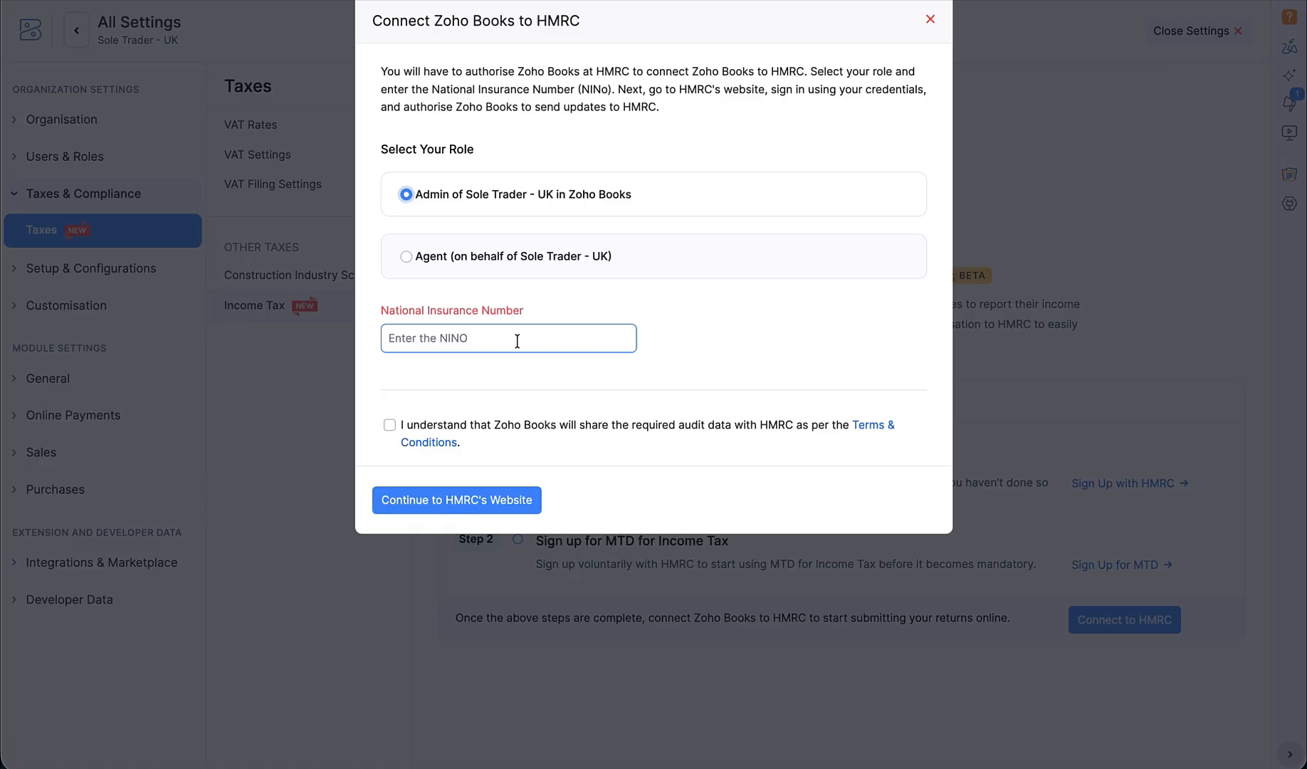
click(518, 340)
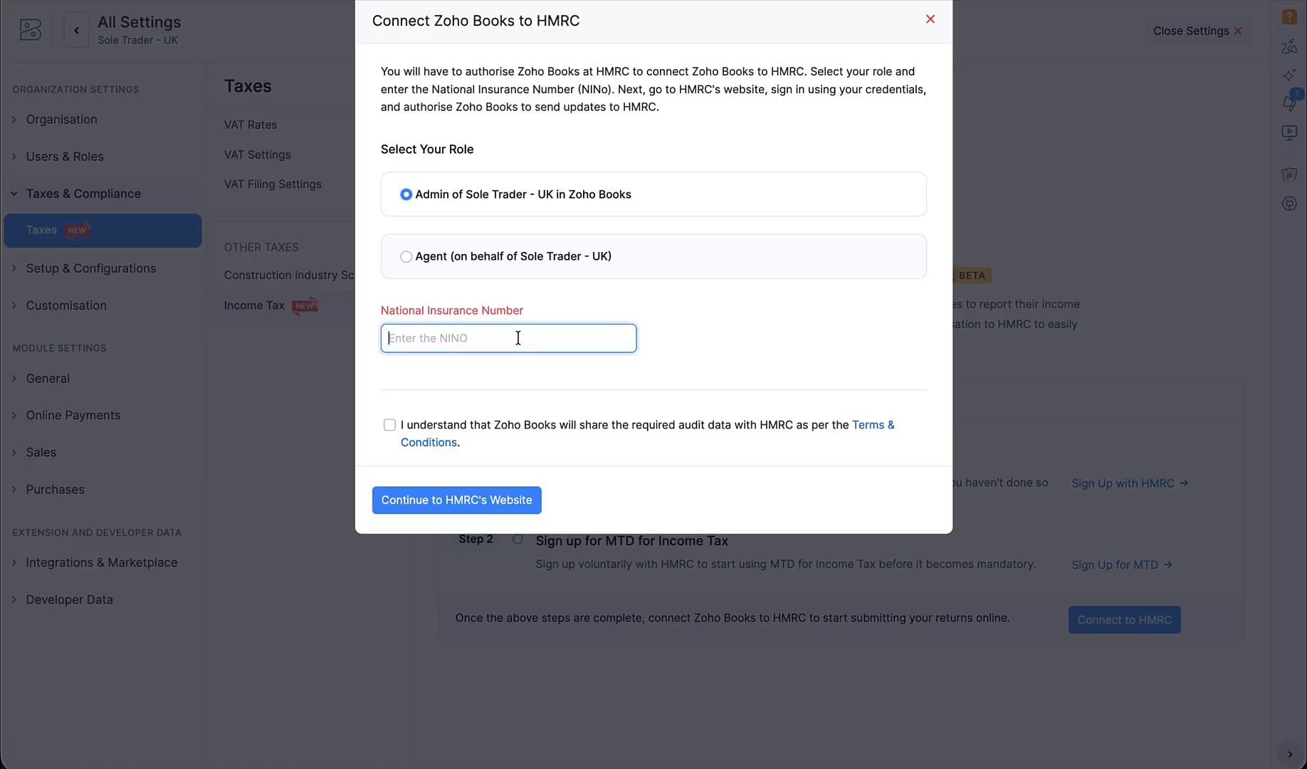
key(super+v)
click(389, 426)
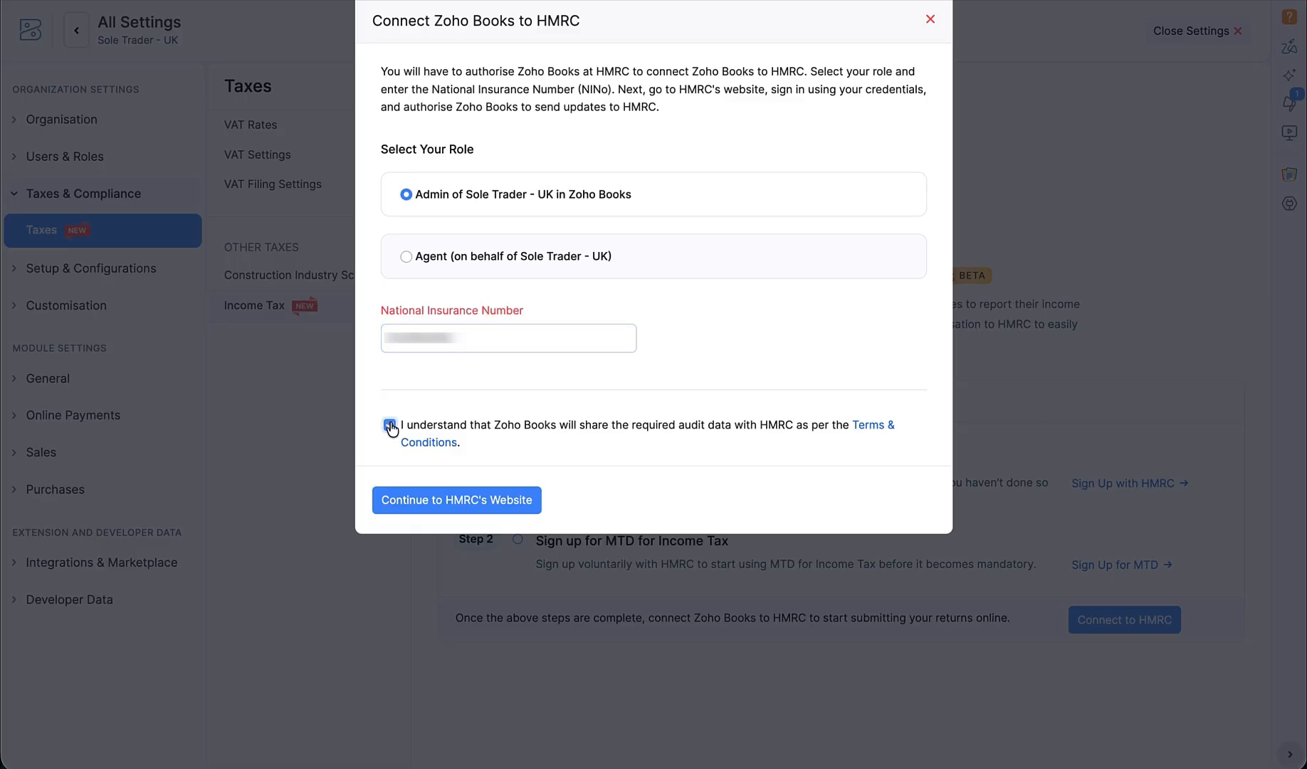
click(490, 505)
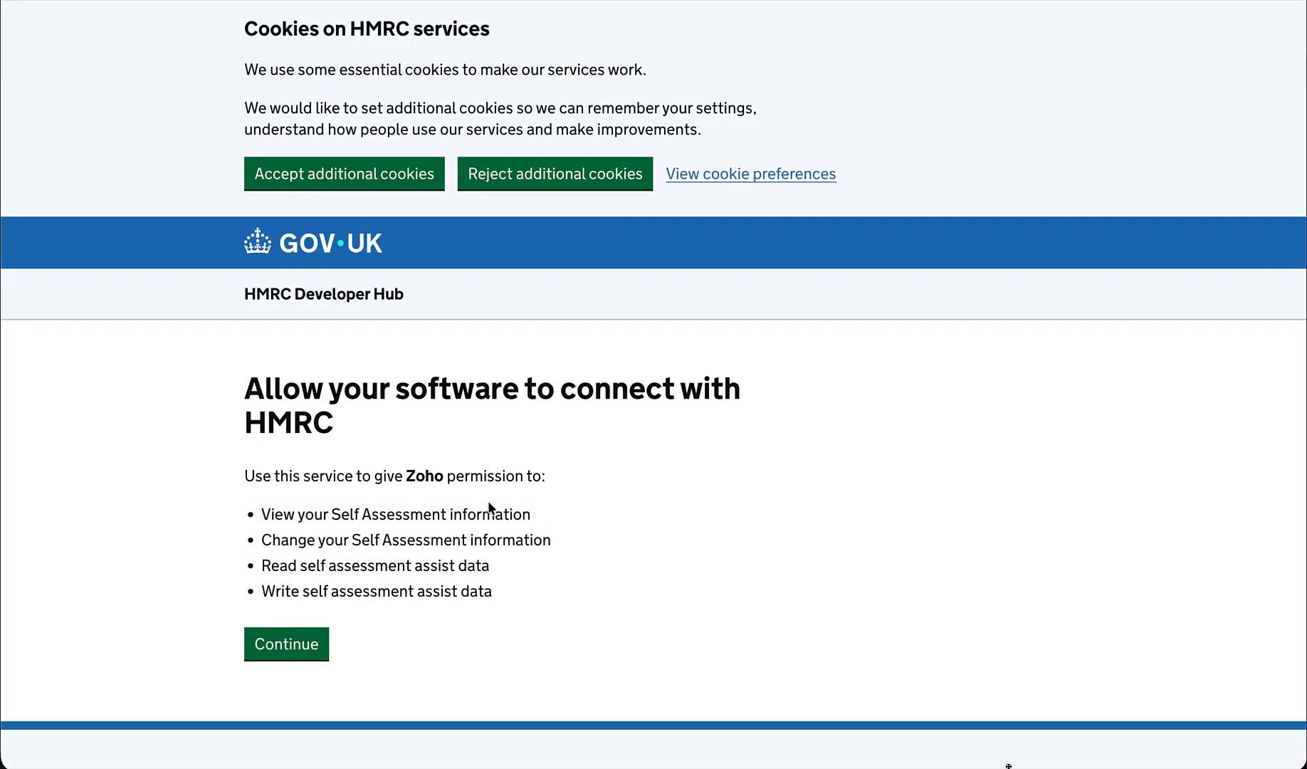
Step: Continue through HMRC's permission request for Zoho and proceed to sign in to the HMRC online service
click(303, 644)
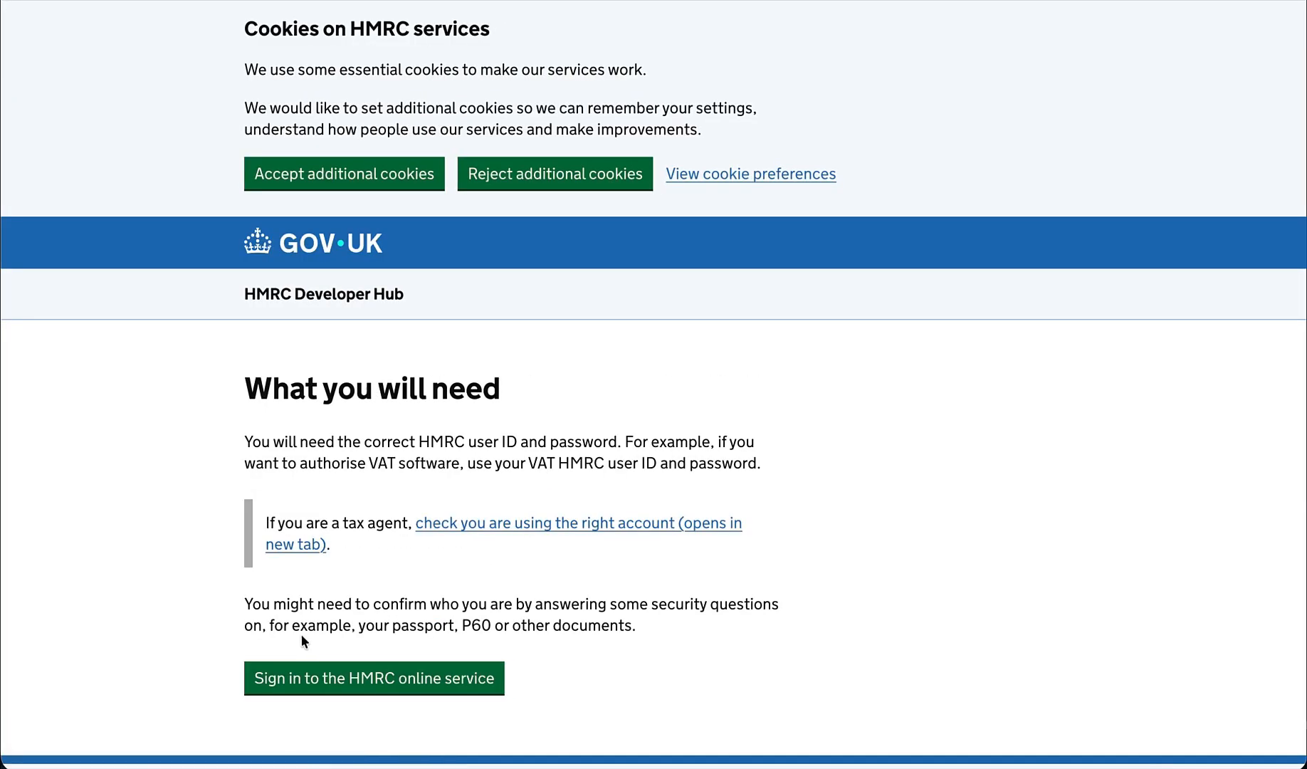
scroll(300, 636, down, 3)
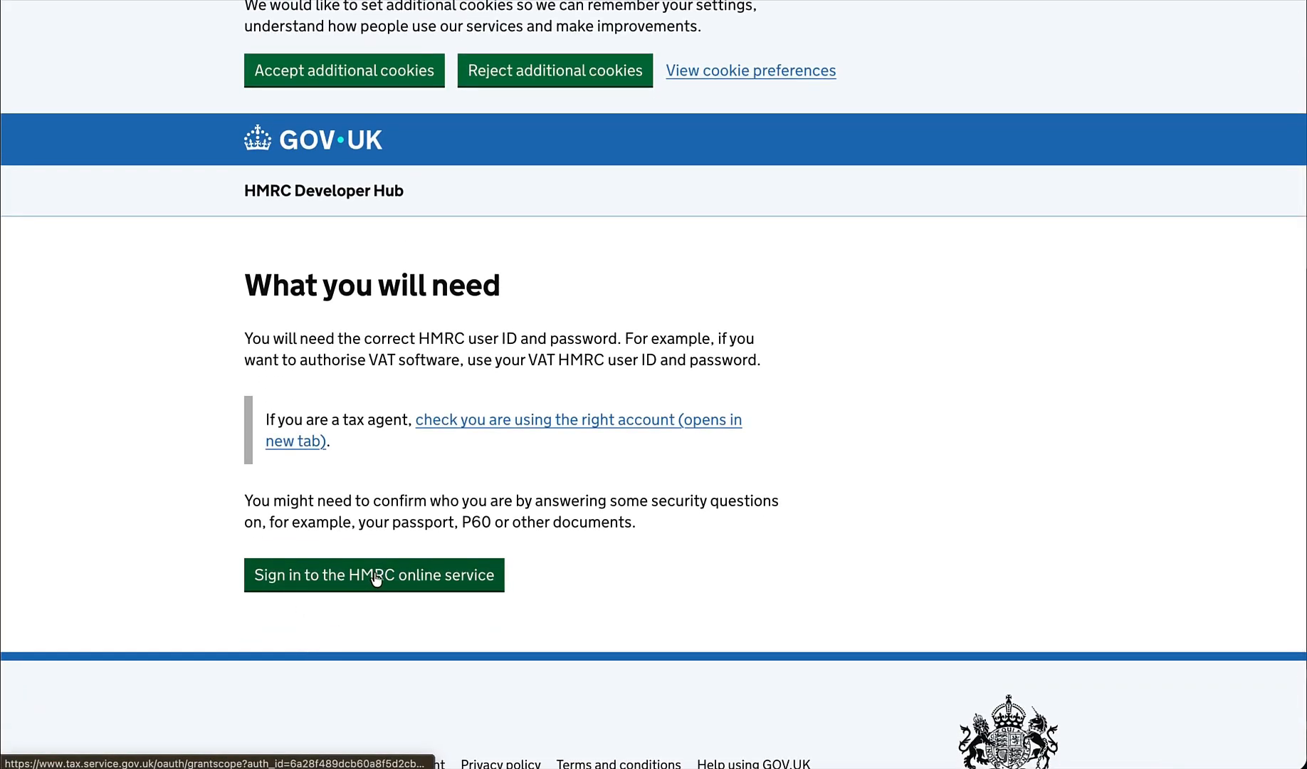
click(376, 577)
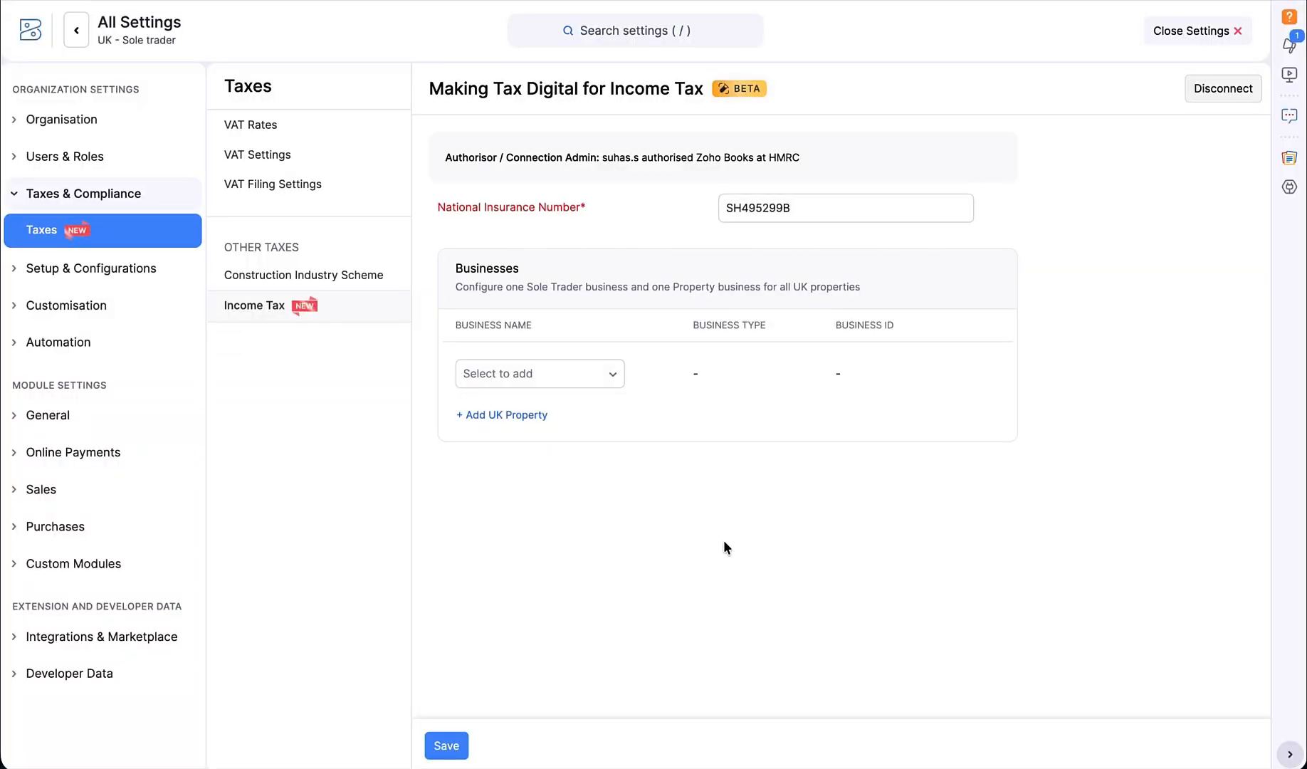
Step: Add Company X and a UK property entry, UK Property Business, to the Making Tax Digital businesses
click(581, 374)
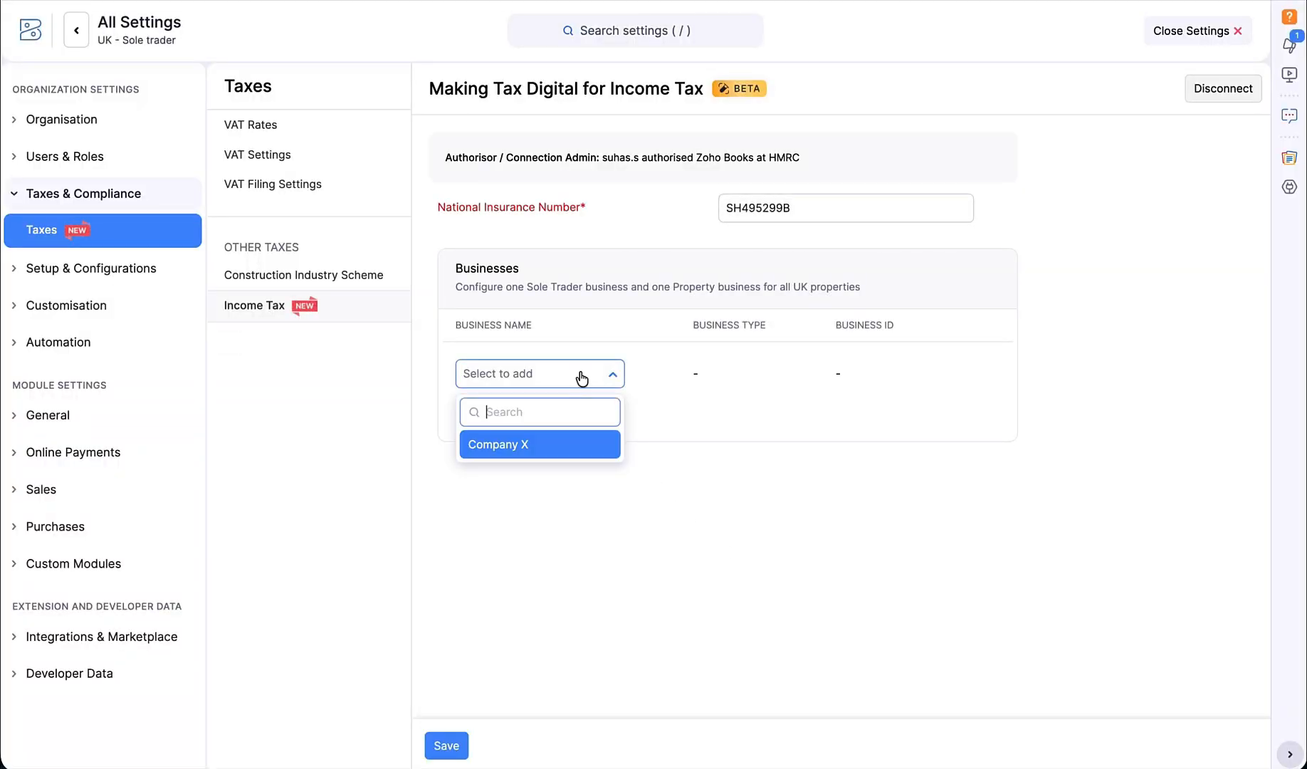
click(574, 446)
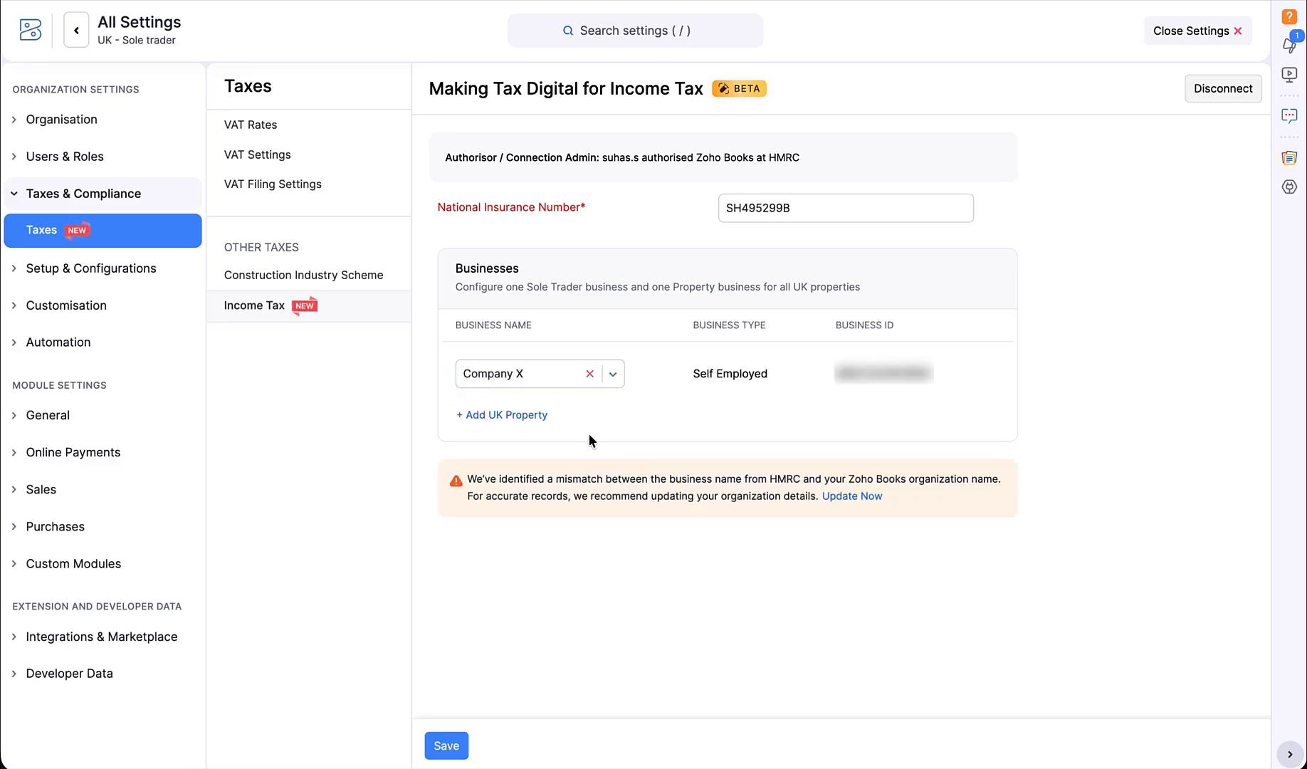
click(518, 416)
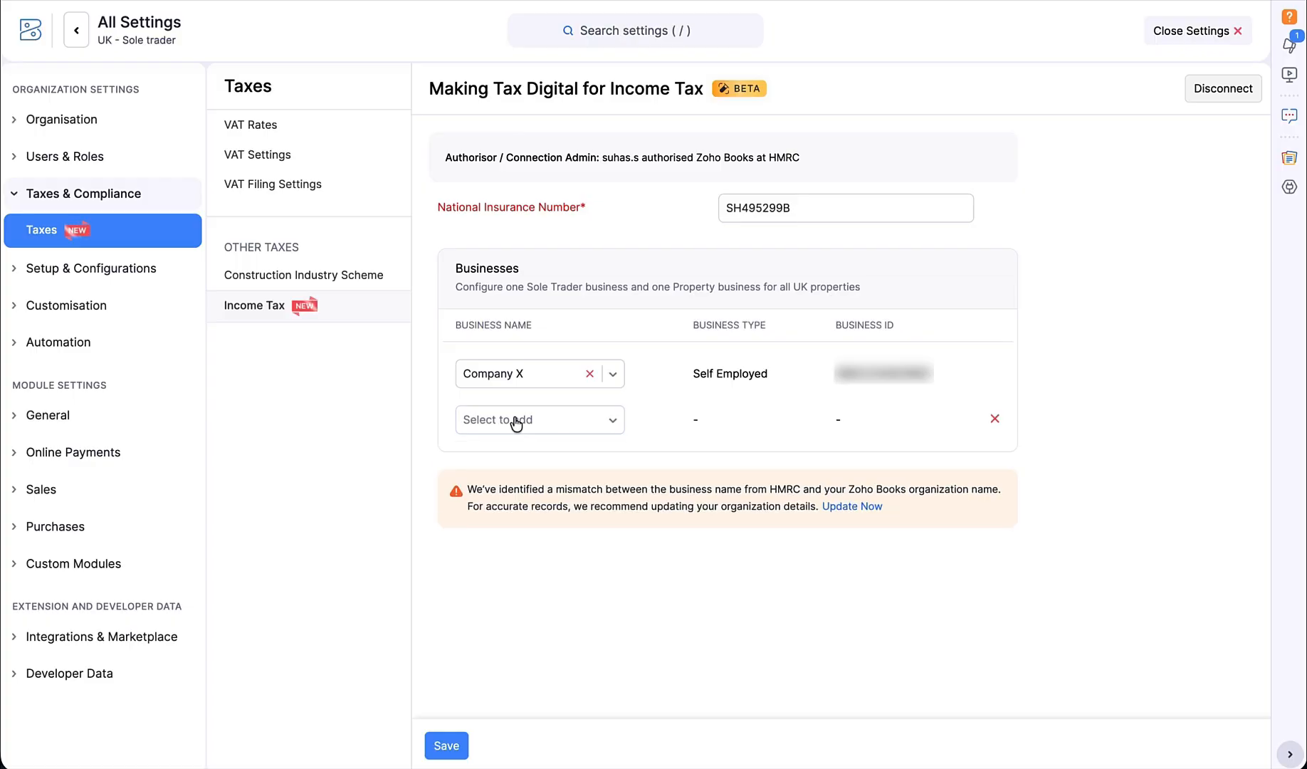
click(574, 427)
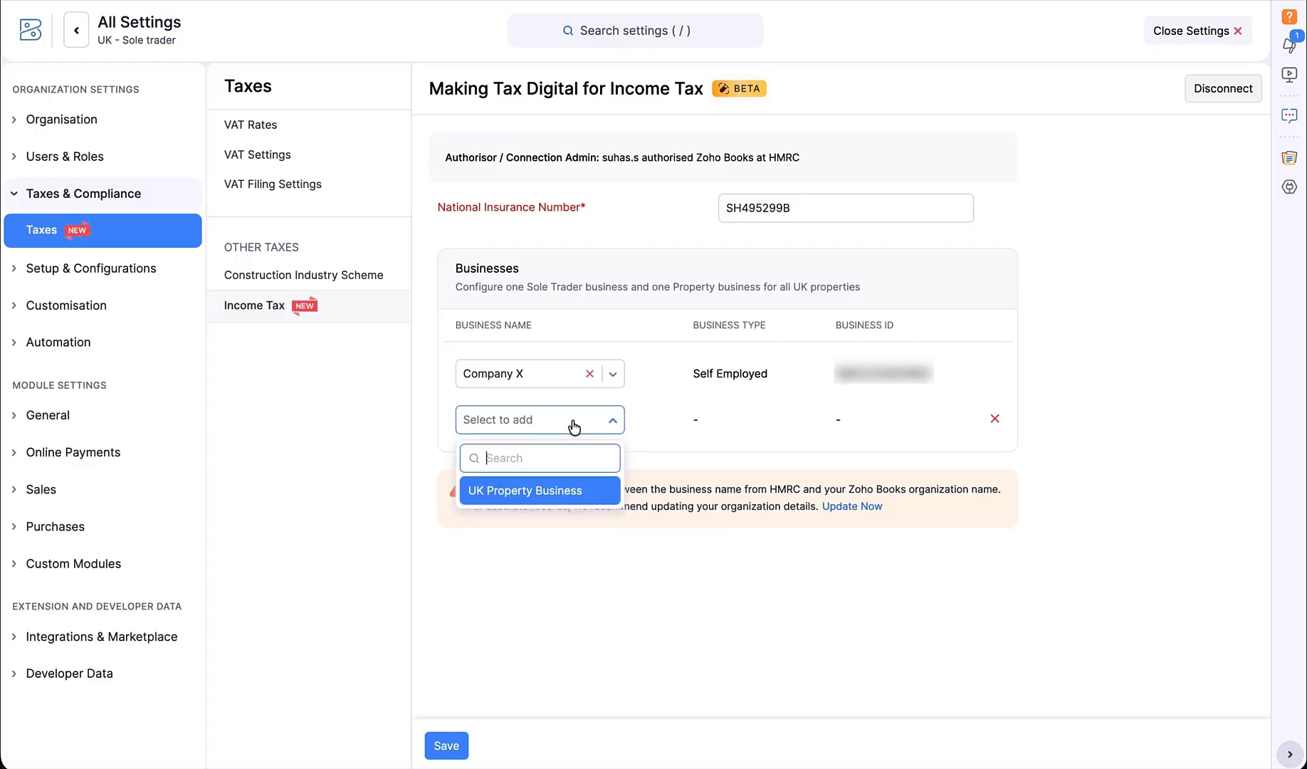
click(572, 490)
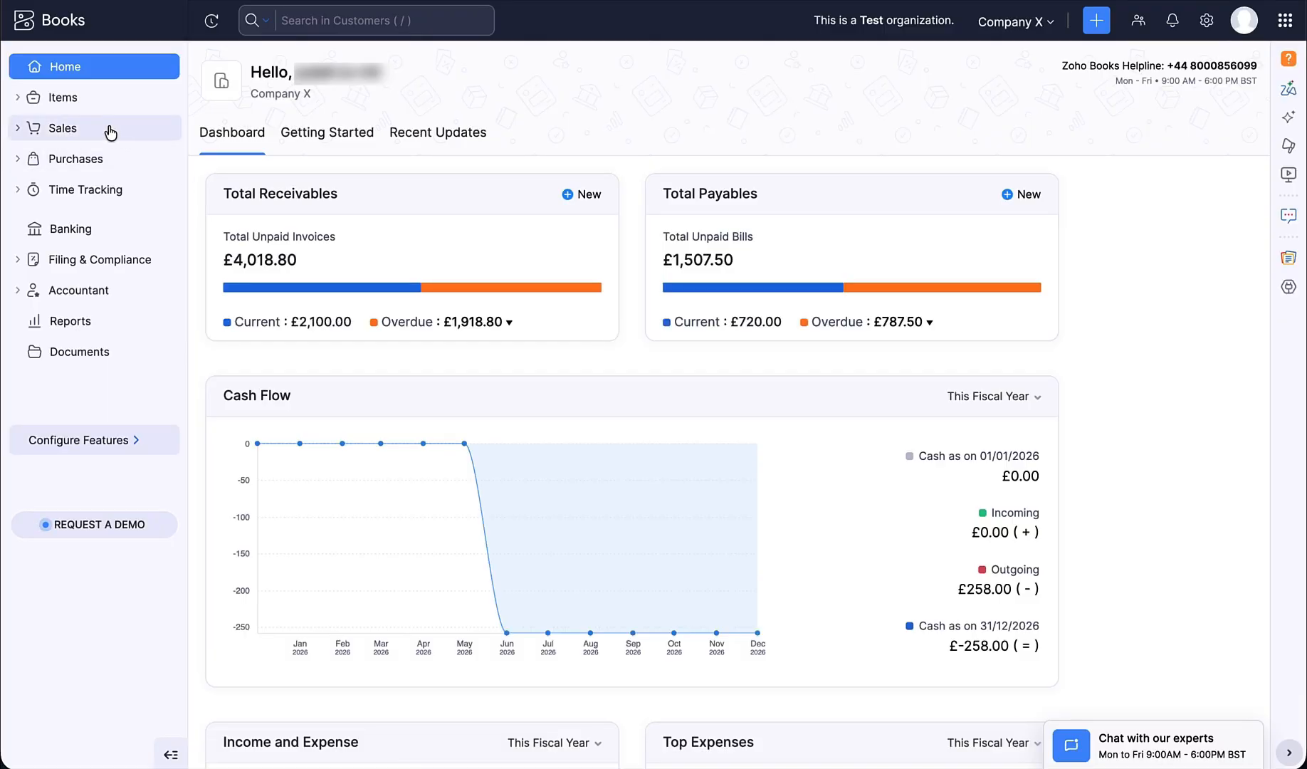
click(109, 131)
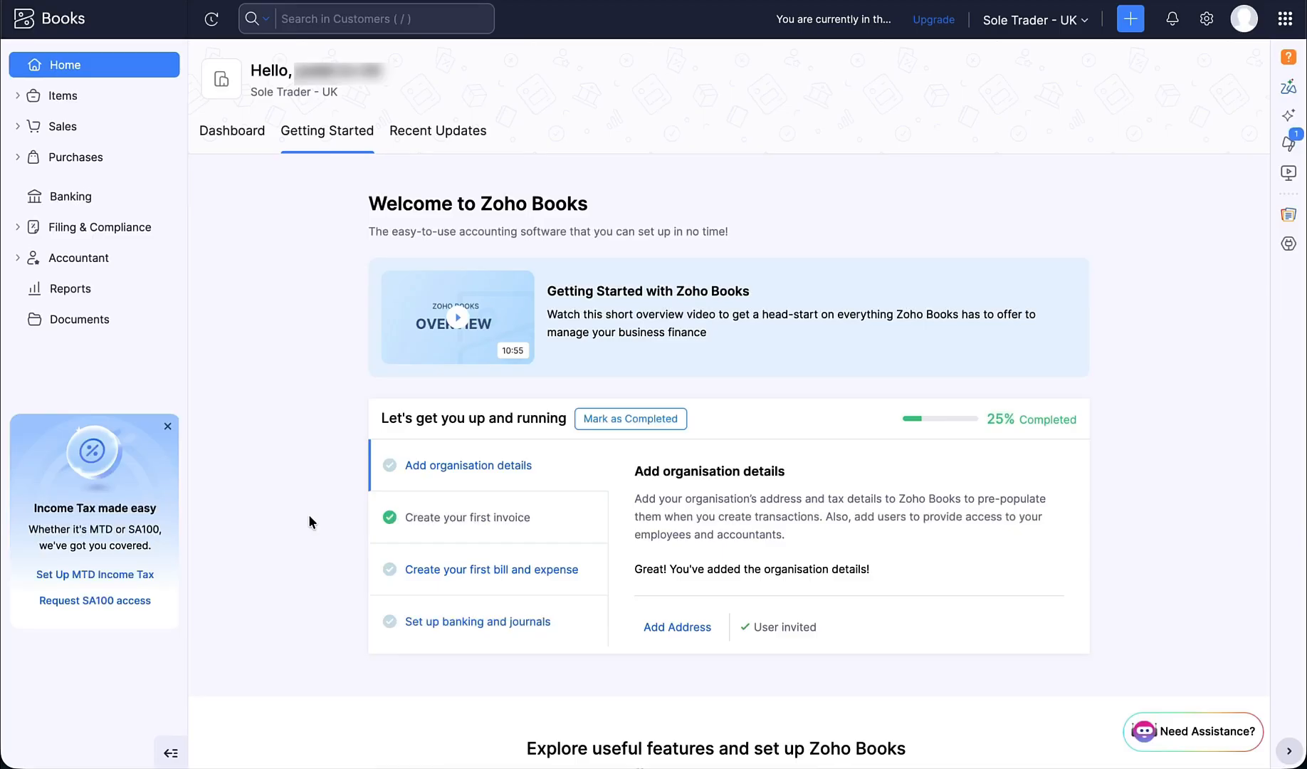
click(85, 158)
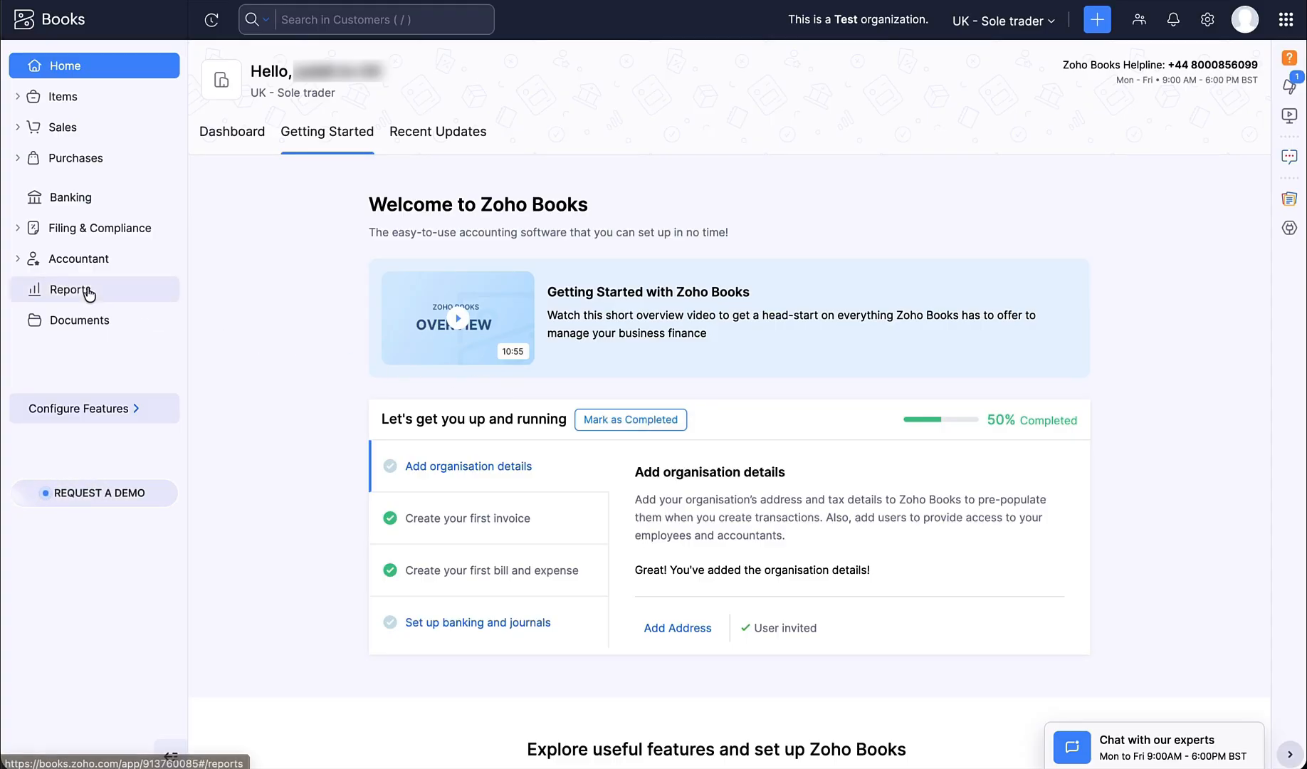
Step: From the Income Tax filing page, fetch HMRC obligations for tax year 2026-27, business Company X, Standard period type and Accrual tax basis
click(88, 229)
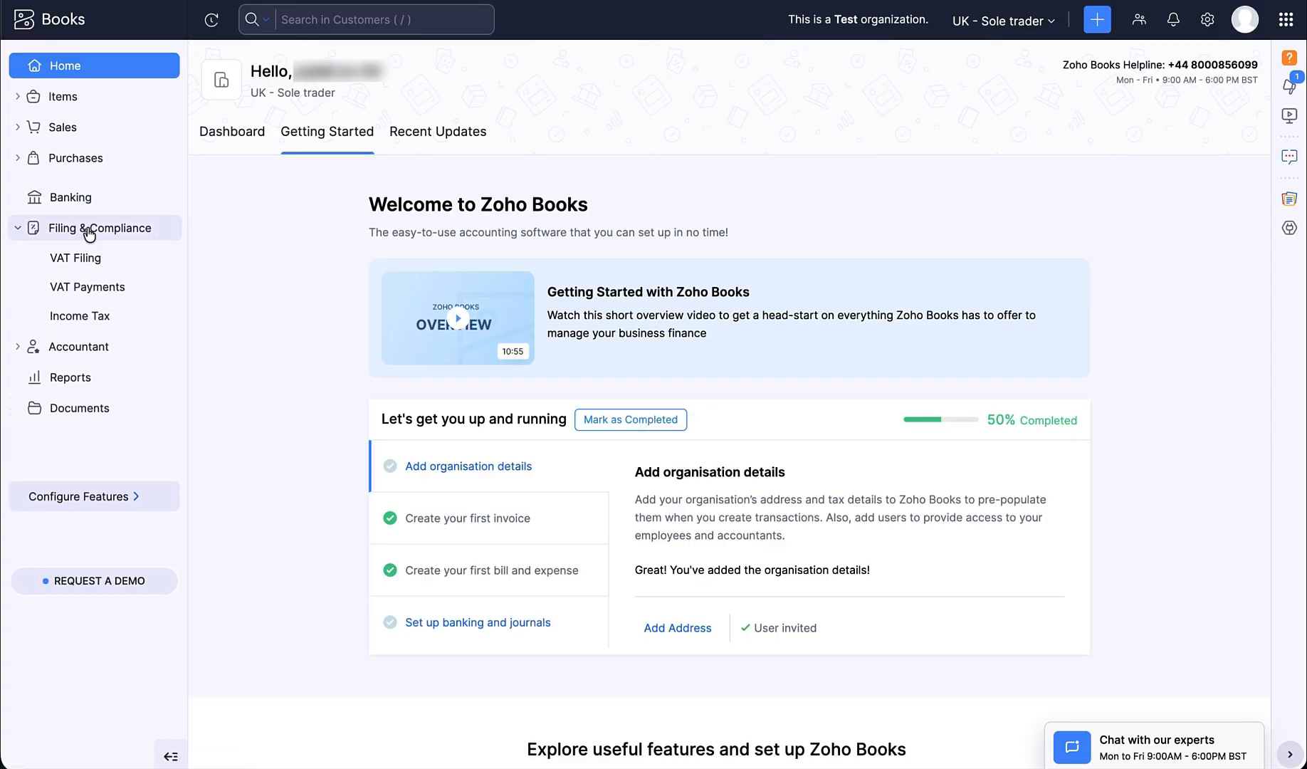
click(90, 321)
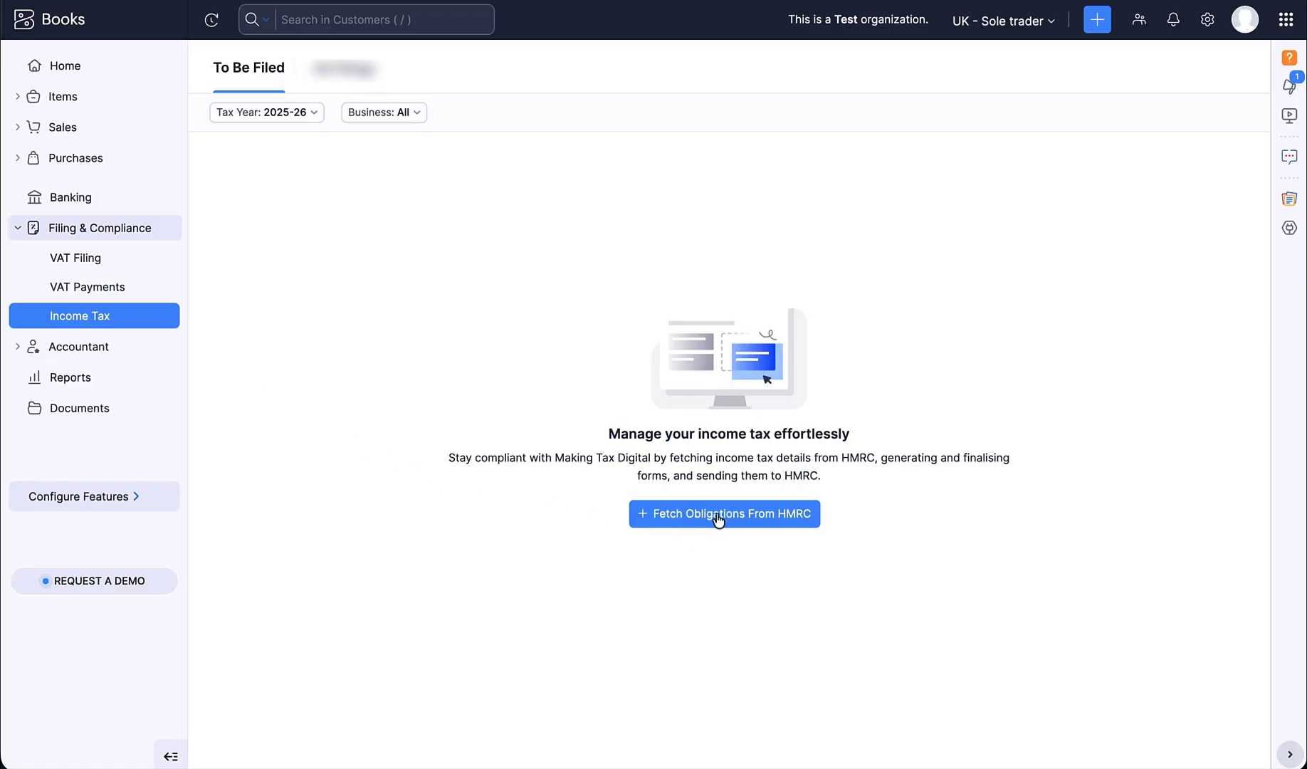
click(718, 515)
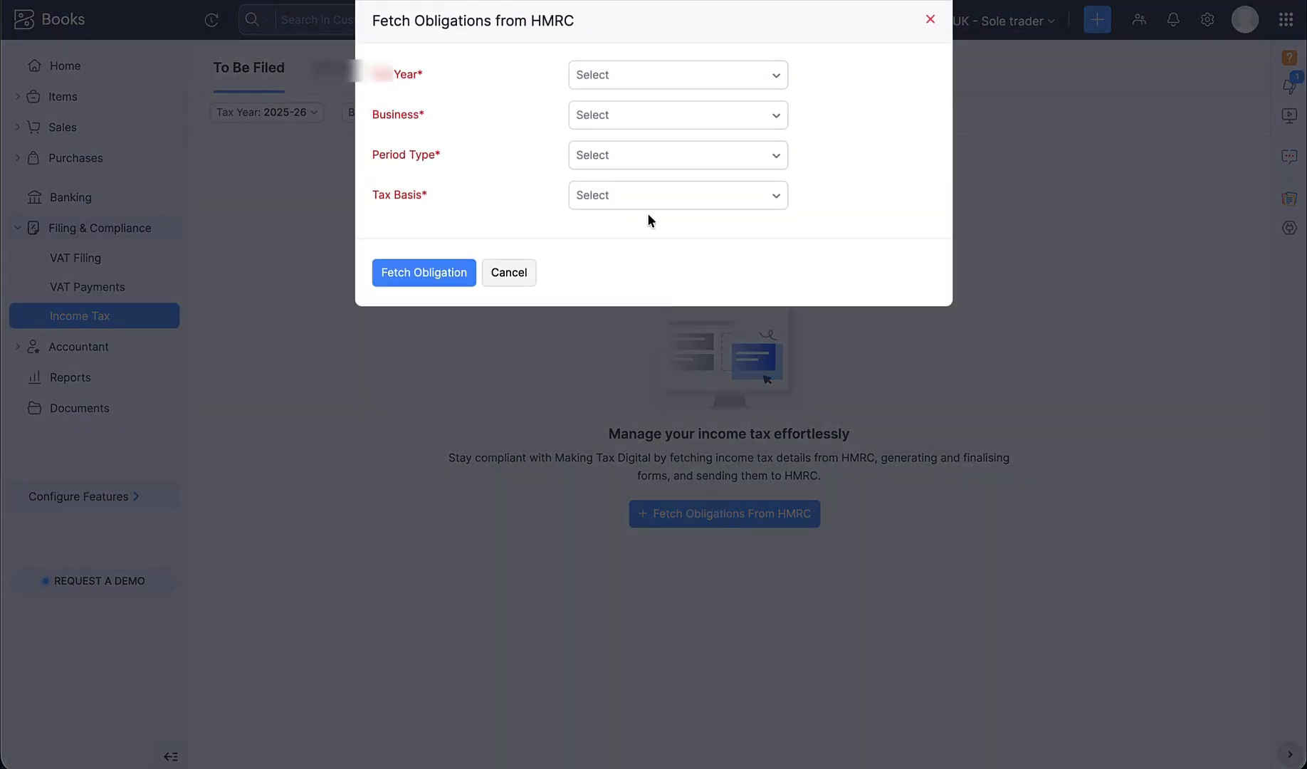
click(609, 77)
click(617, 174)
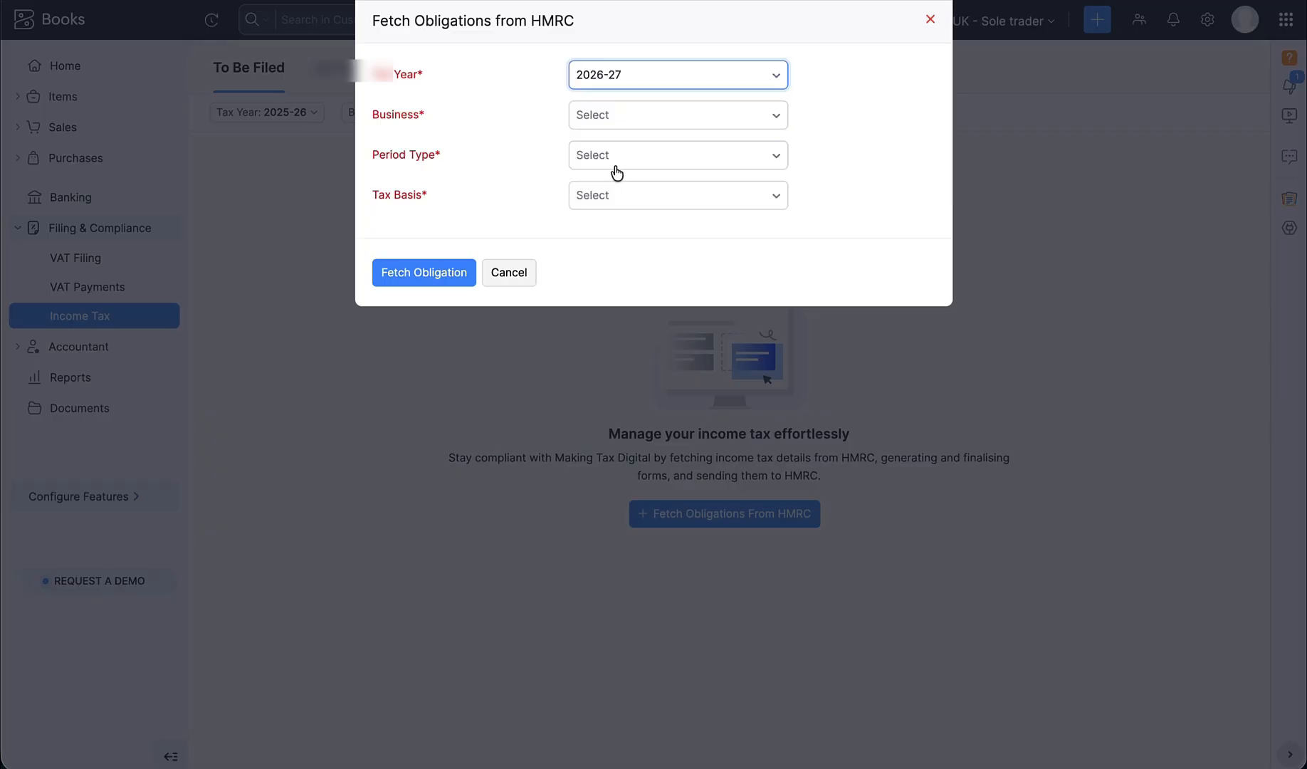
click(621, 126)
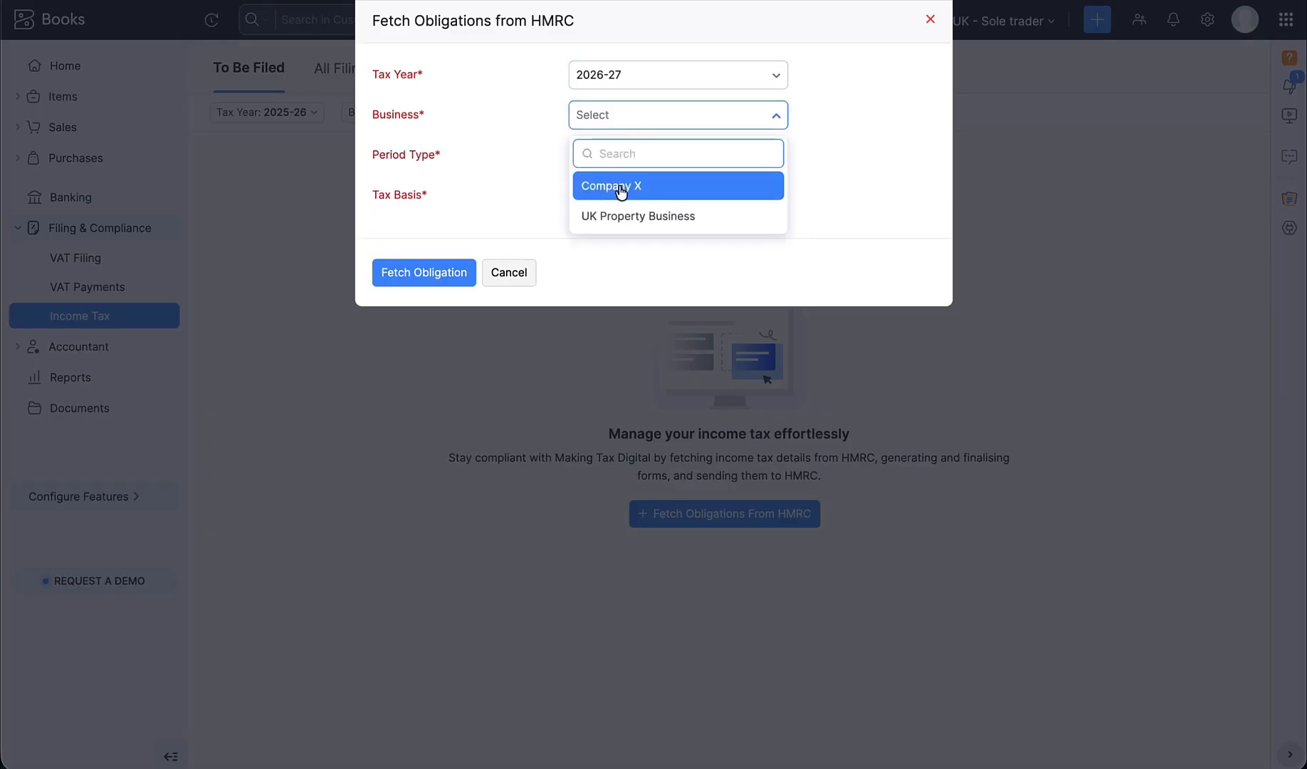
click(621, 189)
click(622, 158)
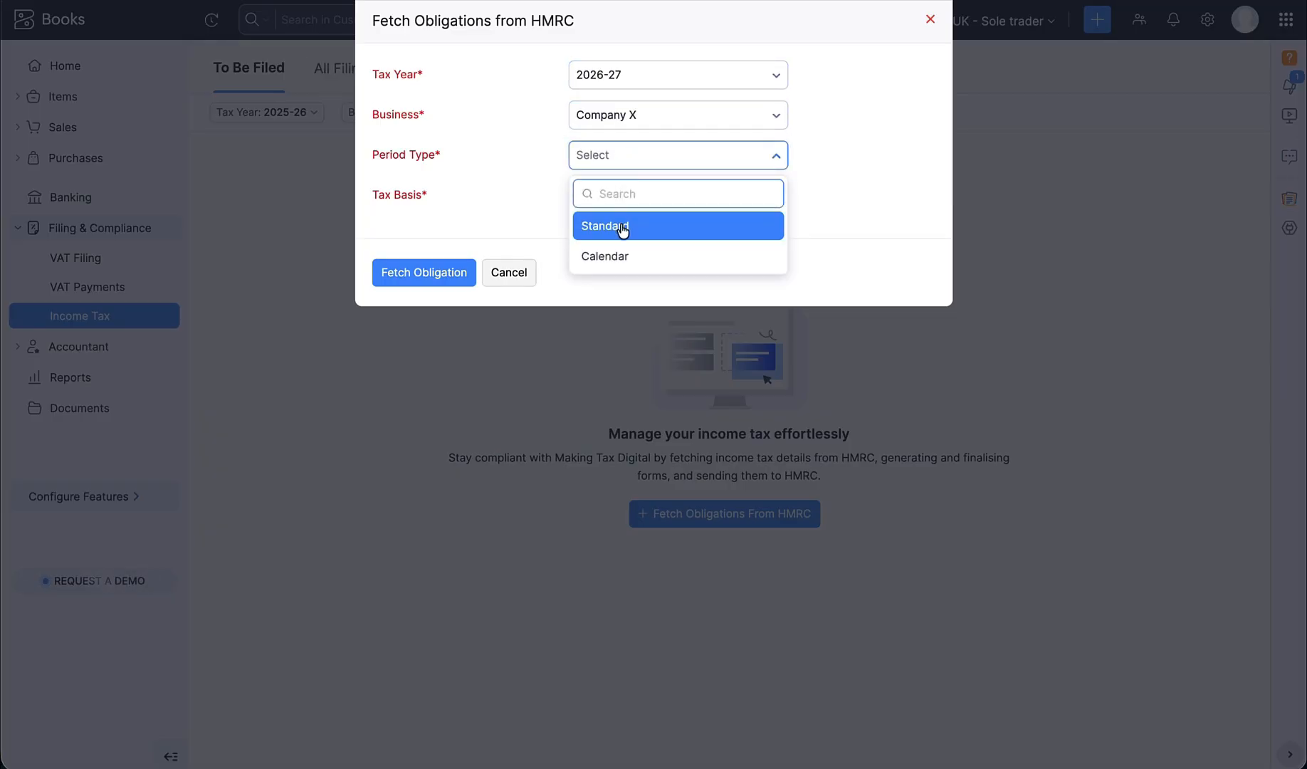
click(622, 223)
click(620, 196)
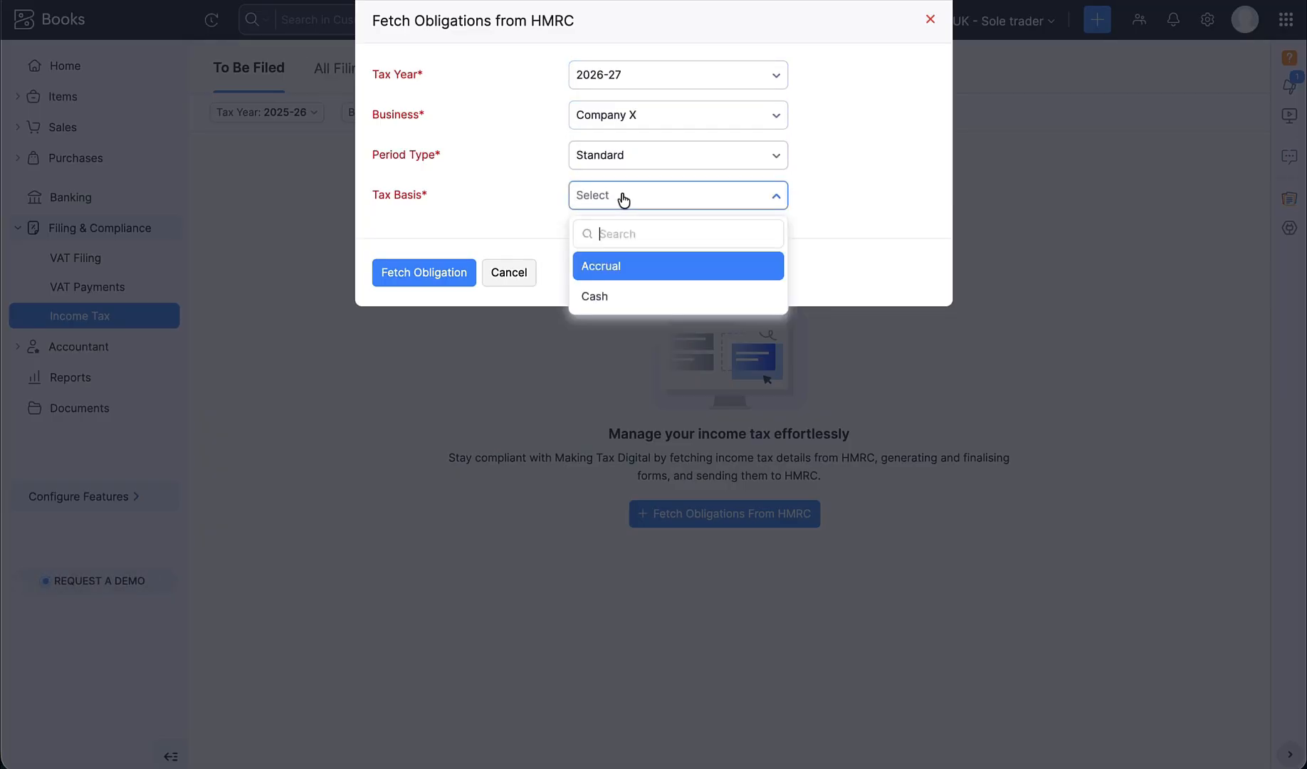
click(623, 268)
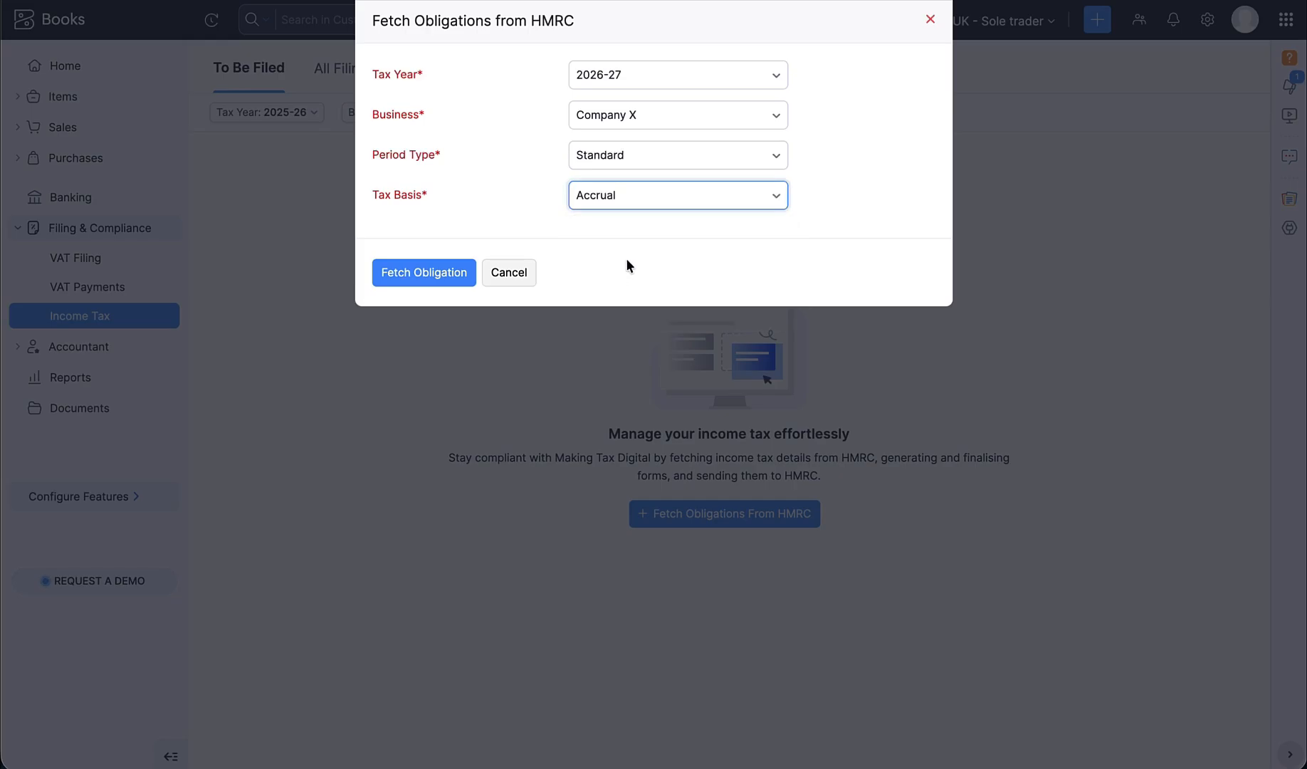
click(443, 271)
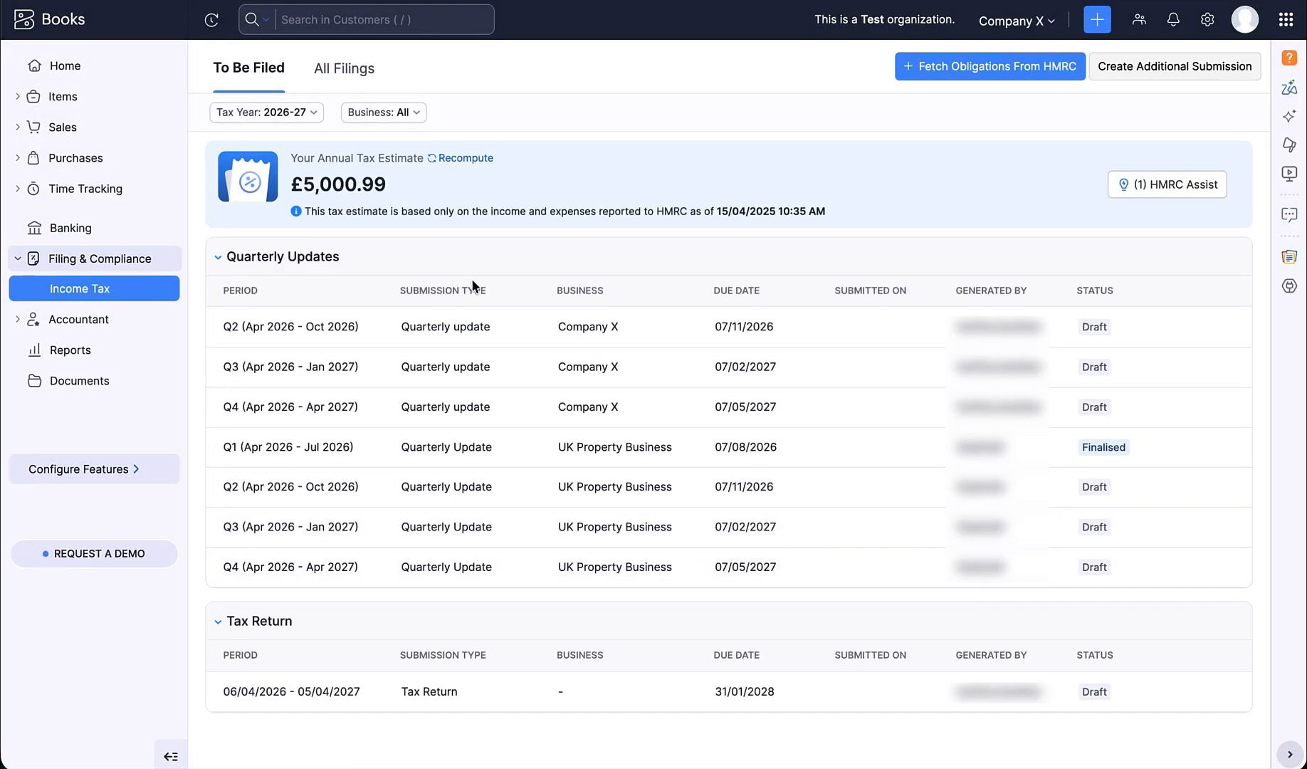
Step: Examine the tax year and business filter options for the income tax submissions to be filed
click(292, 114)
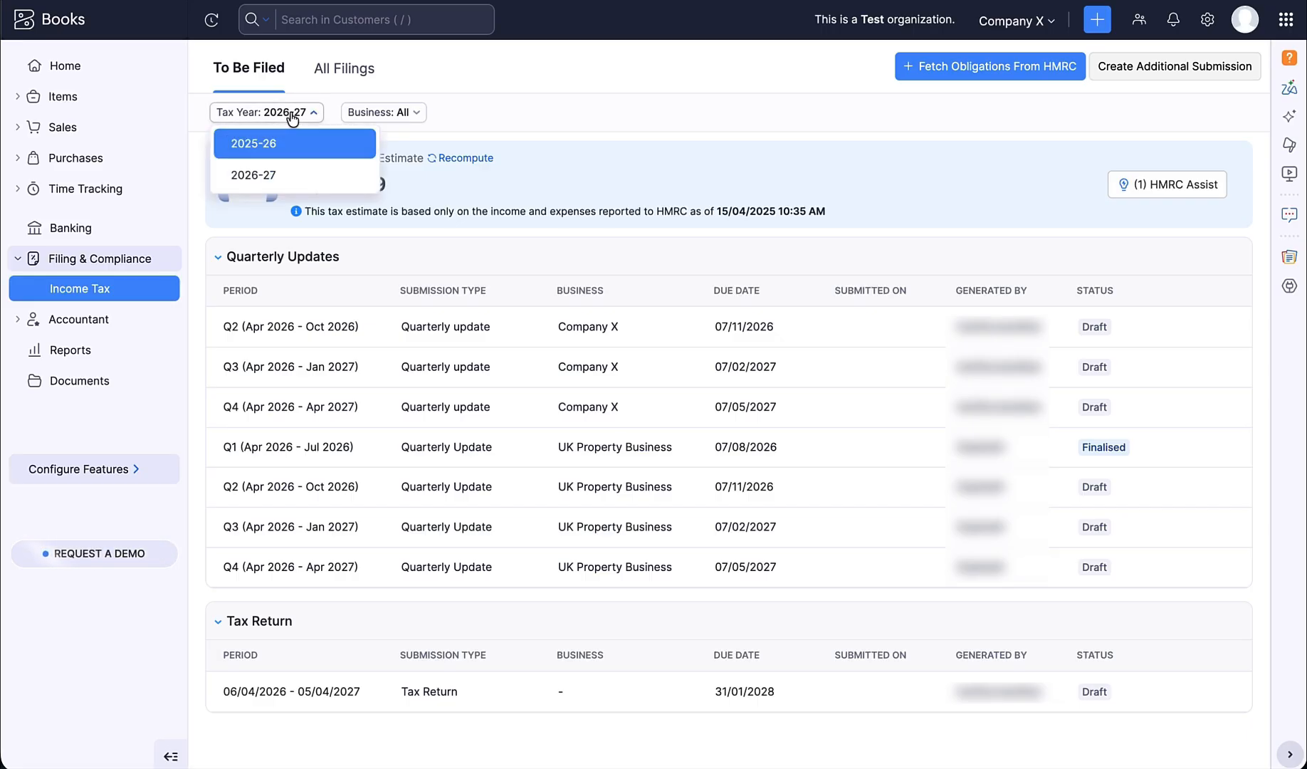
click(293, 114)
click(417, 114)
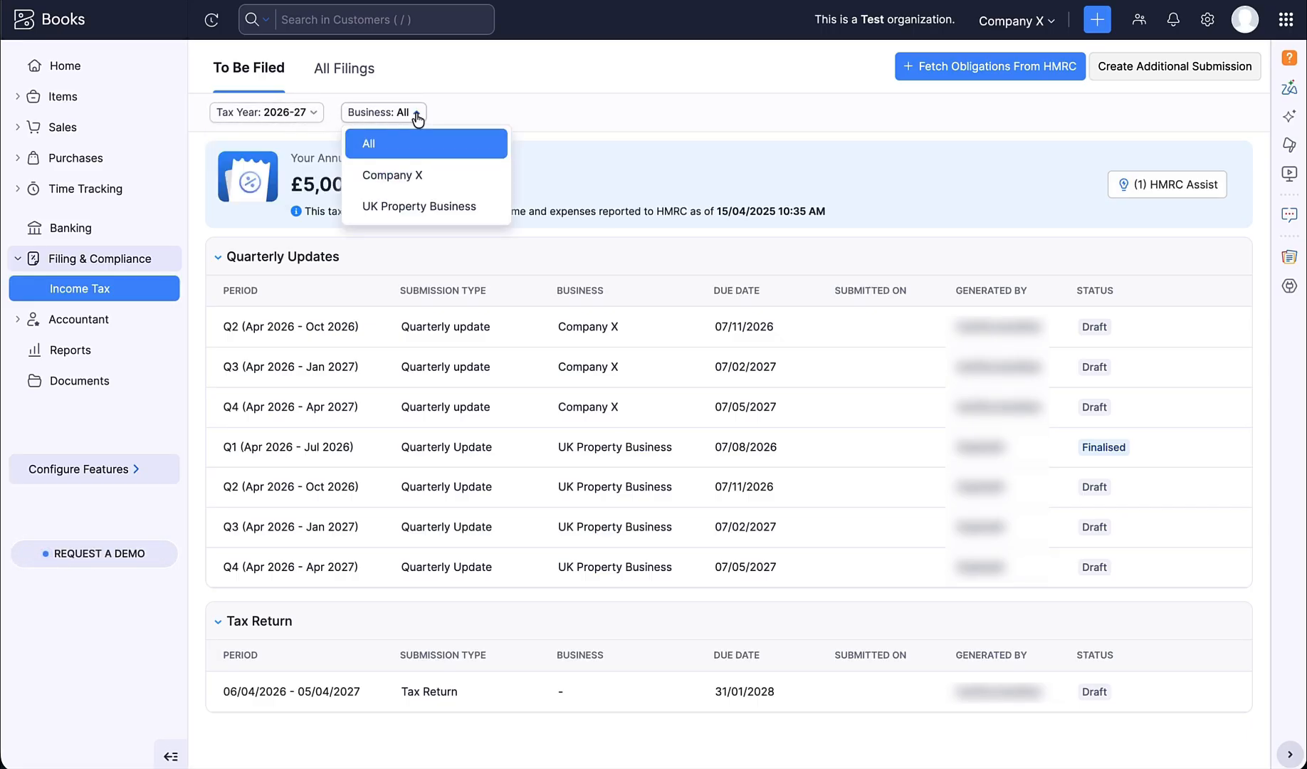
click(417, 114)
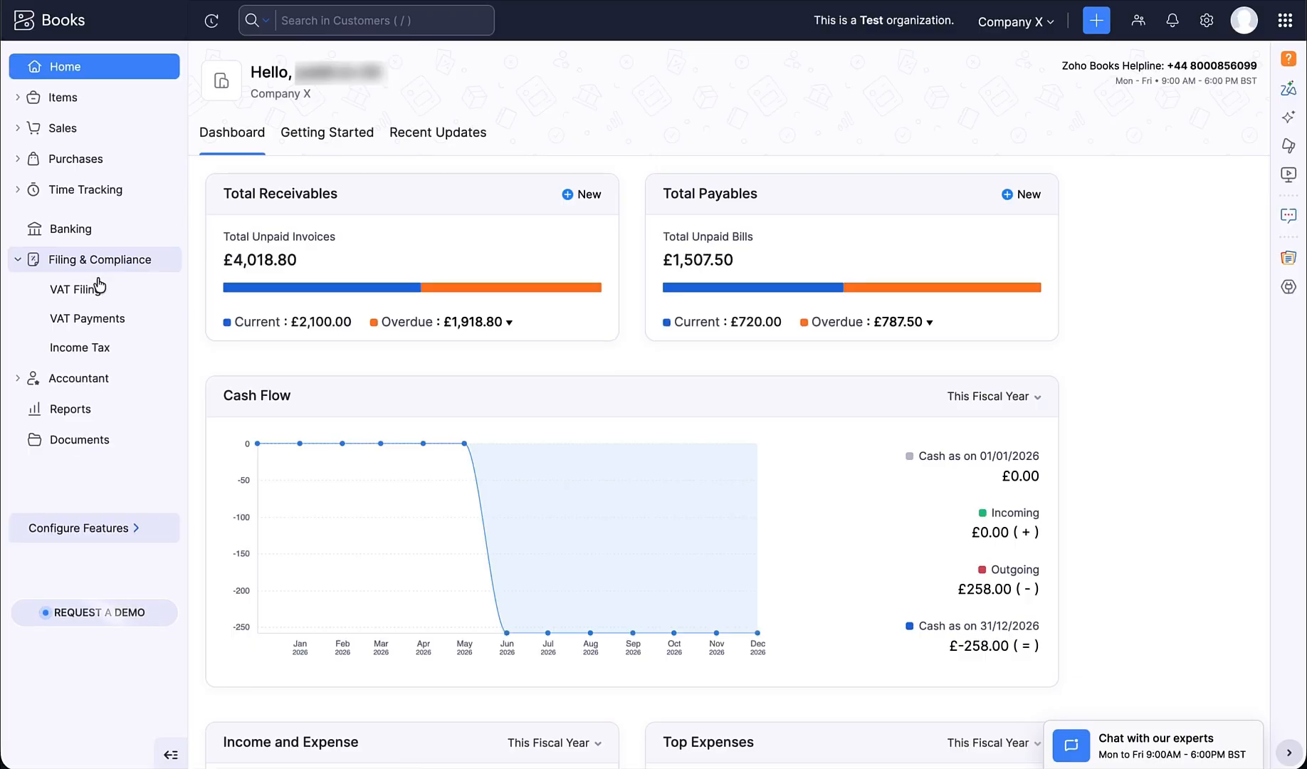
Step: Open Company X's Q2 (Apr 2026 - Oct 2026) quarterly update under Income Tax and expand its Expenses and Disallowable Expenses account mappings
click(91, 347)
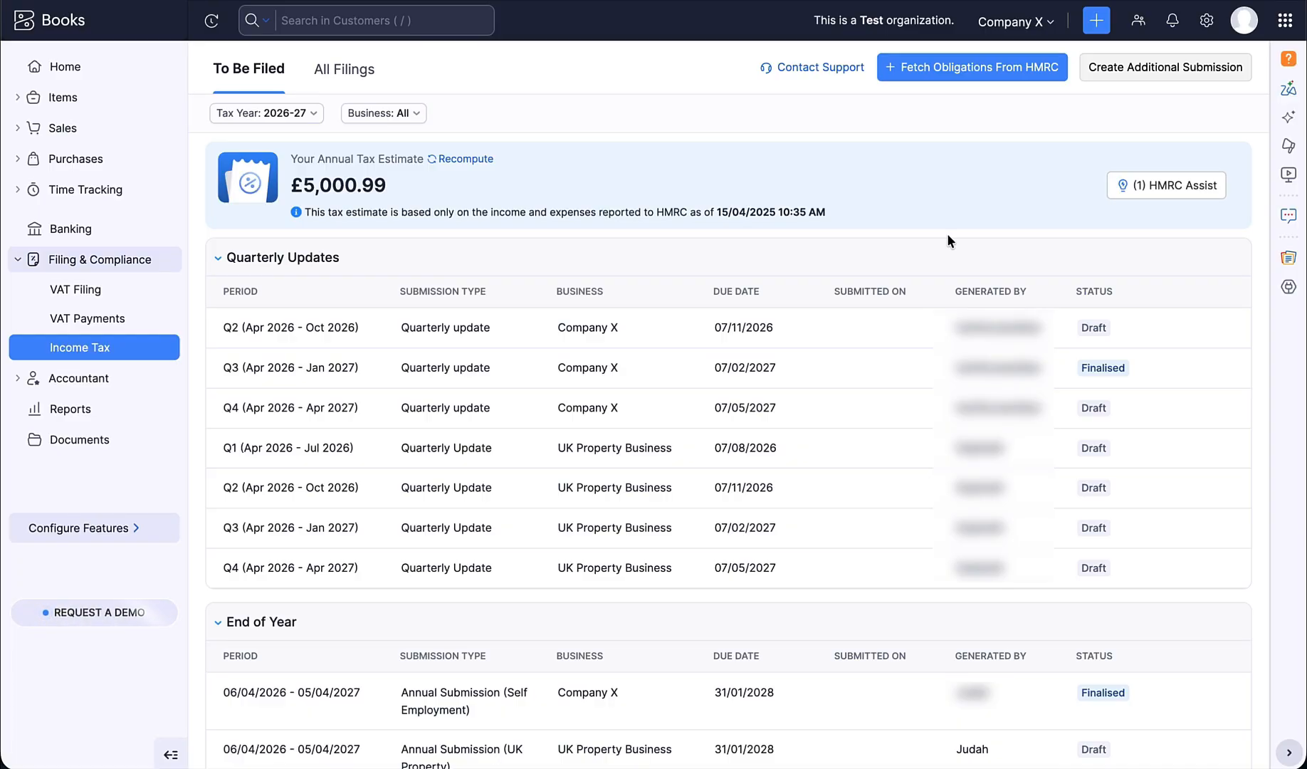
click(876, 331)
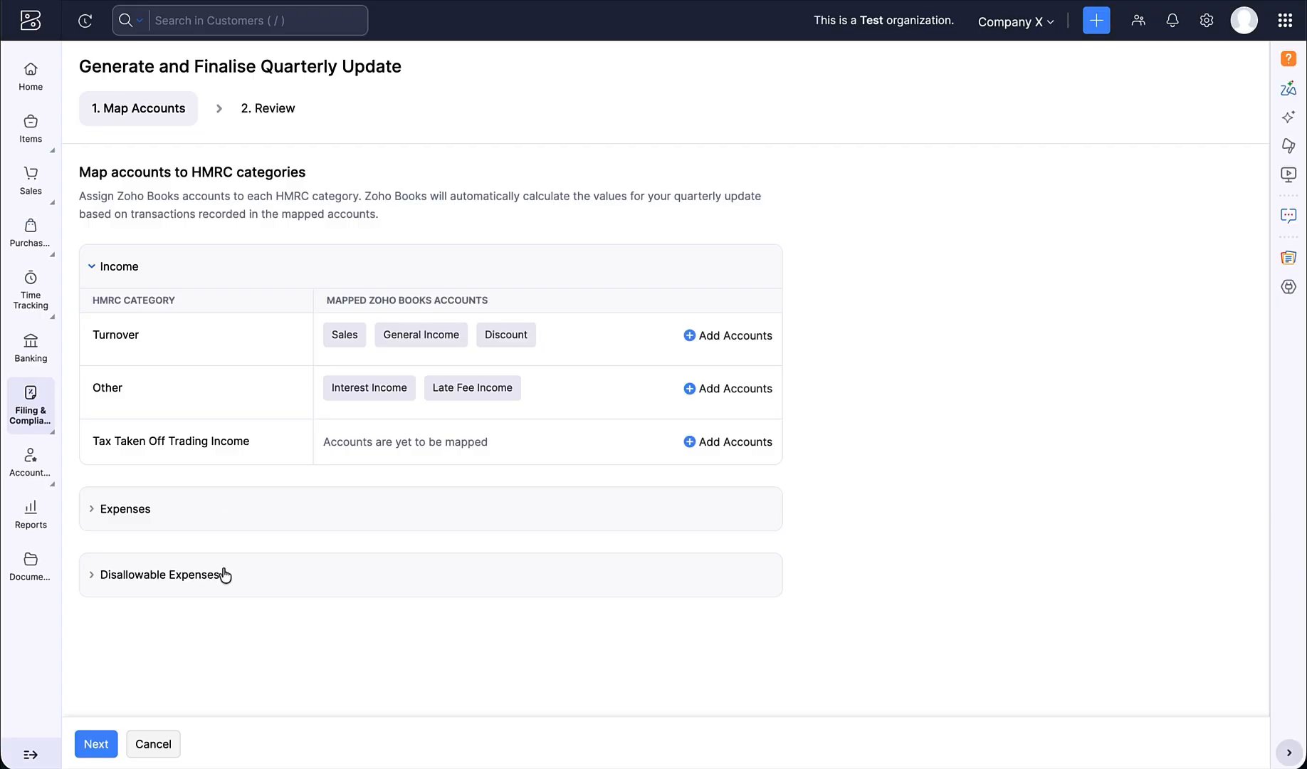
click(206, 514)
scroll(233, 539, down, 10)
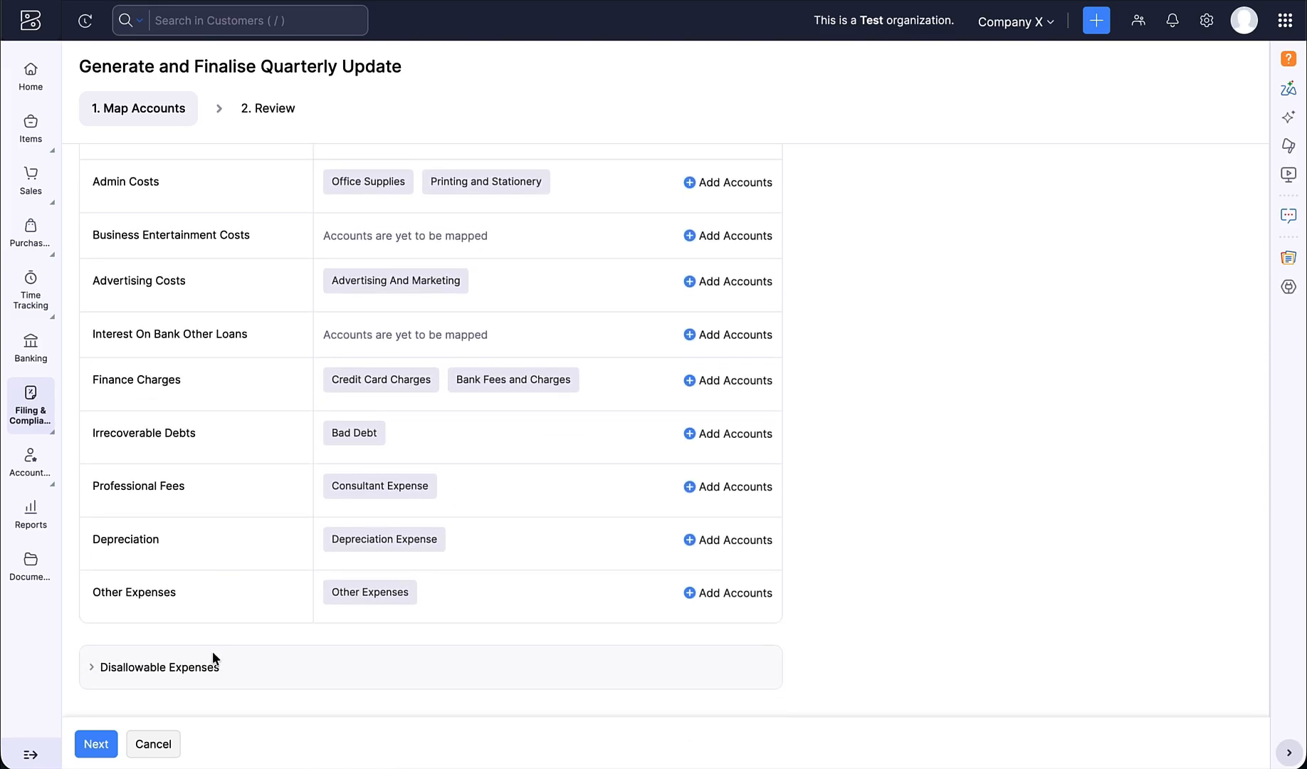
click(206, 669)
scroll(218, 640, down, 6)
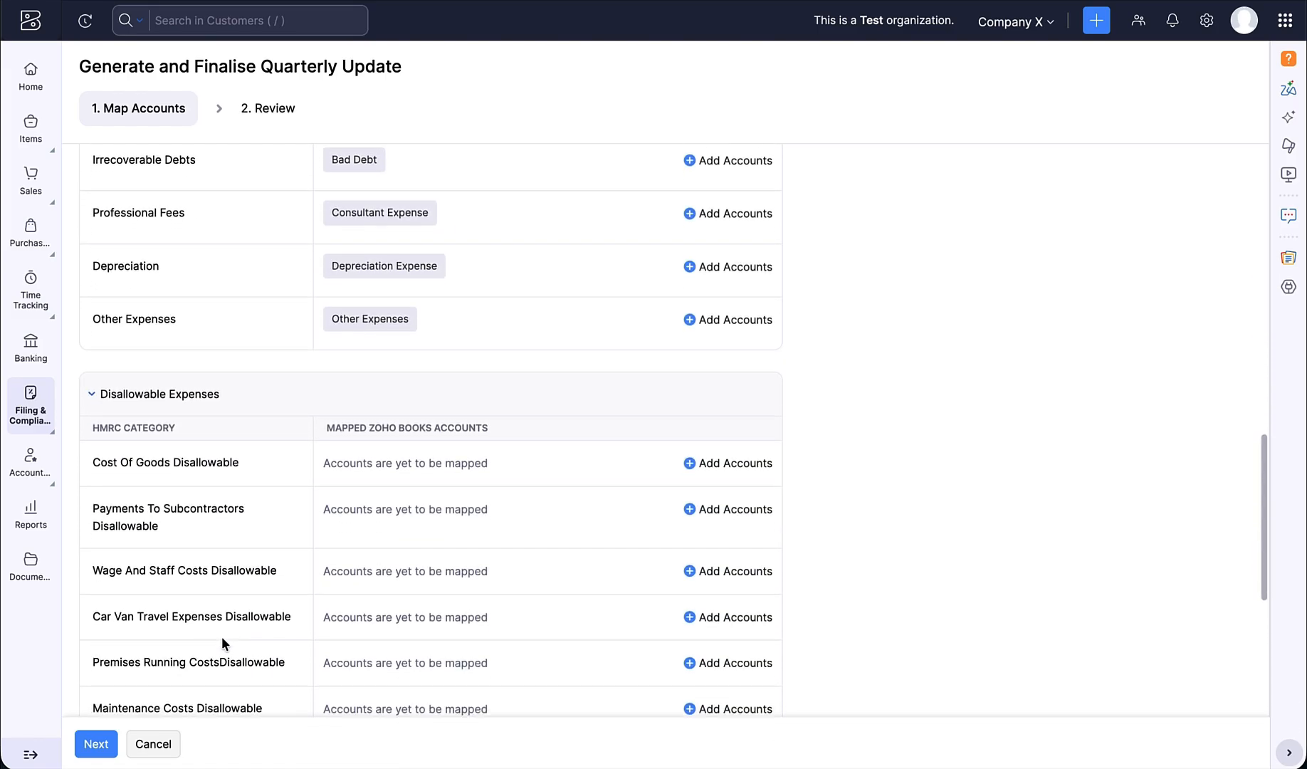
Step: Review the Disallowable Expenses mappings and all accounts available for Turnover, then save Turnover mapped to Discount, General Income and Sales
scroll(222, 638, down, 3)
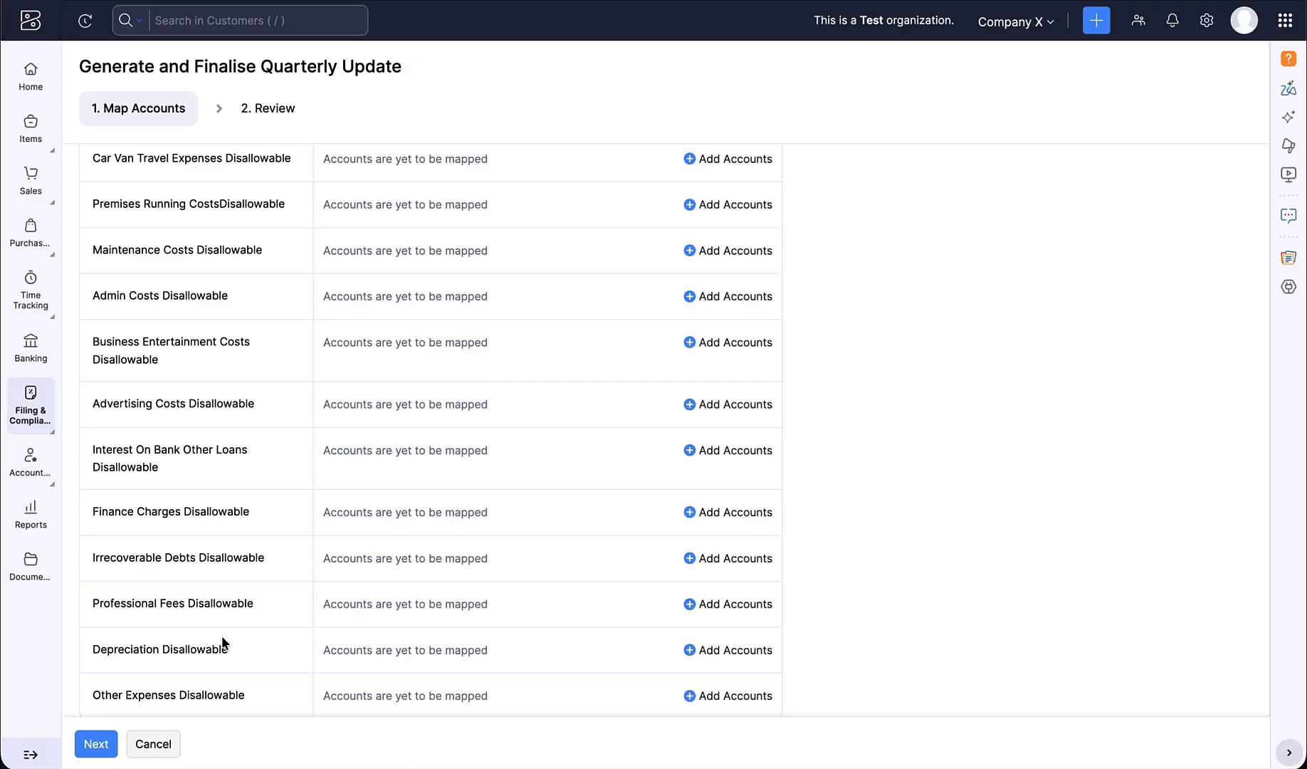
scroll(223, 636, up, 20)
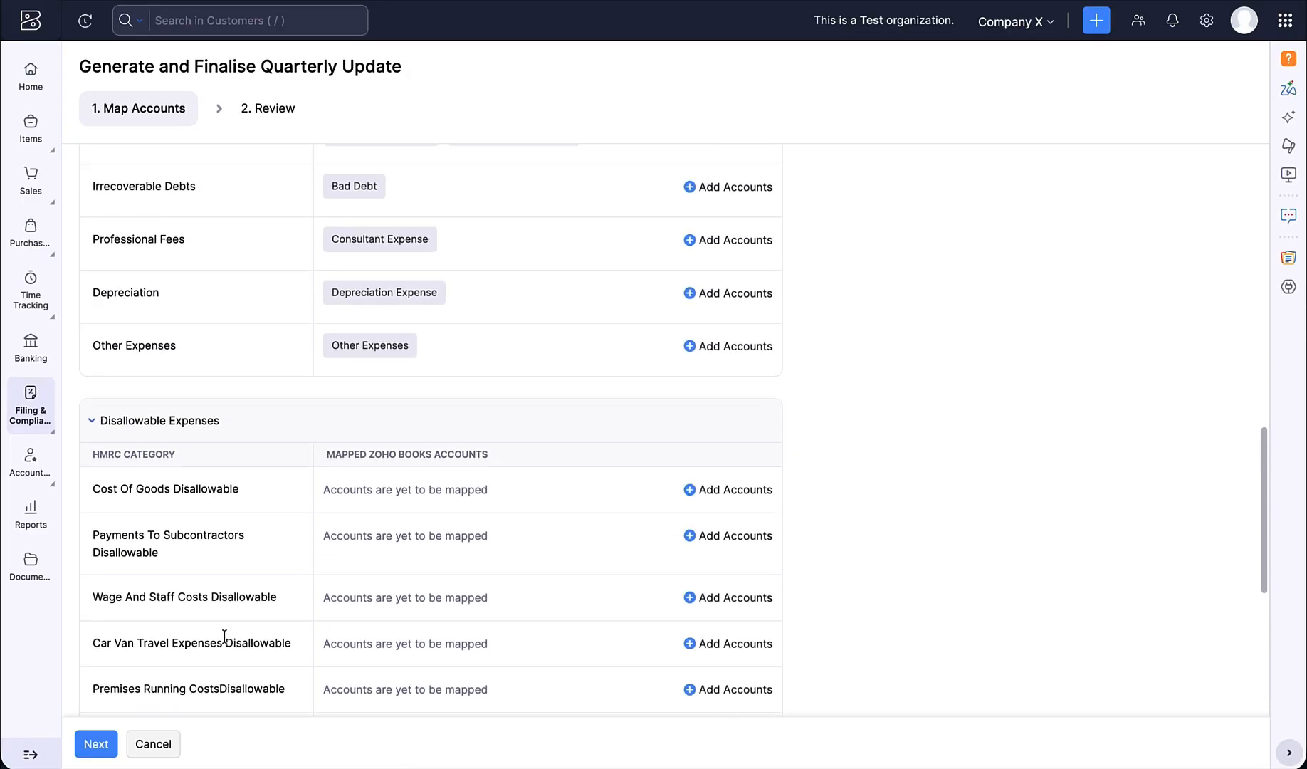
scroll(225, 638, up, 2)
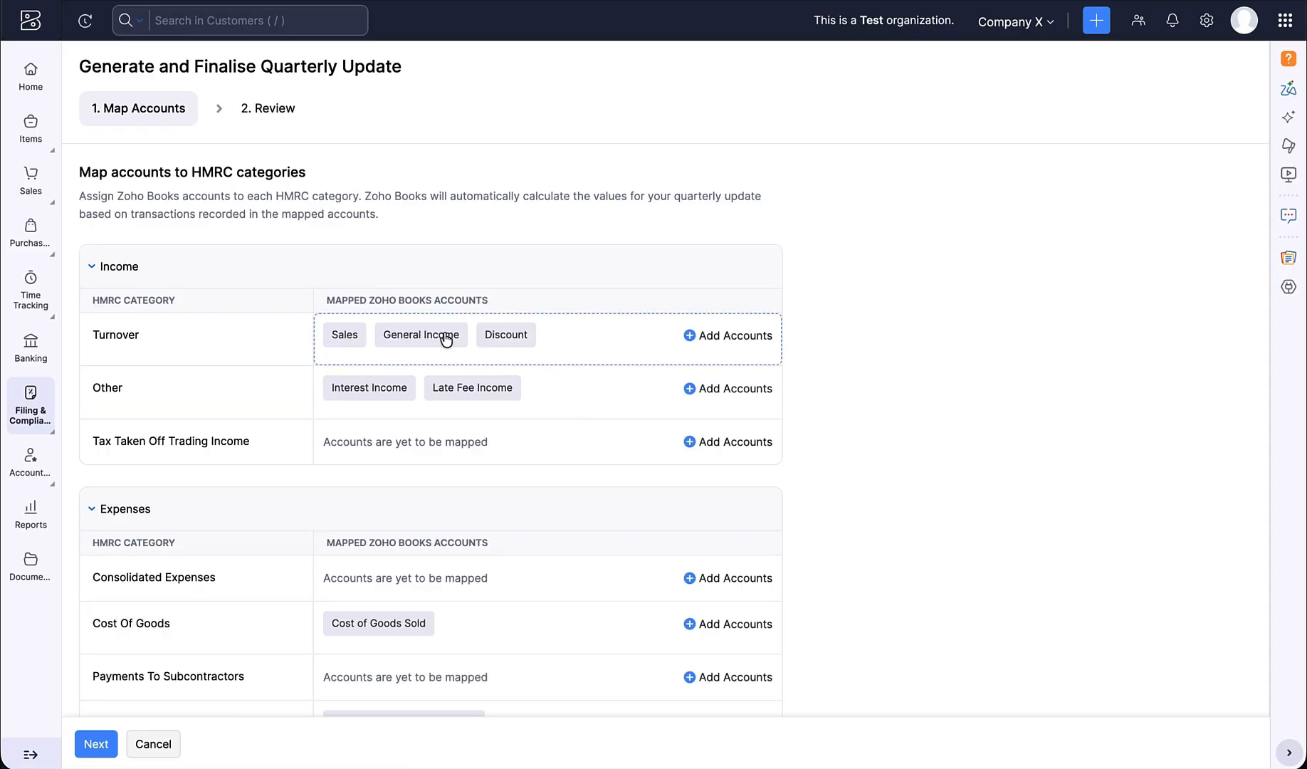
click(707, 338)
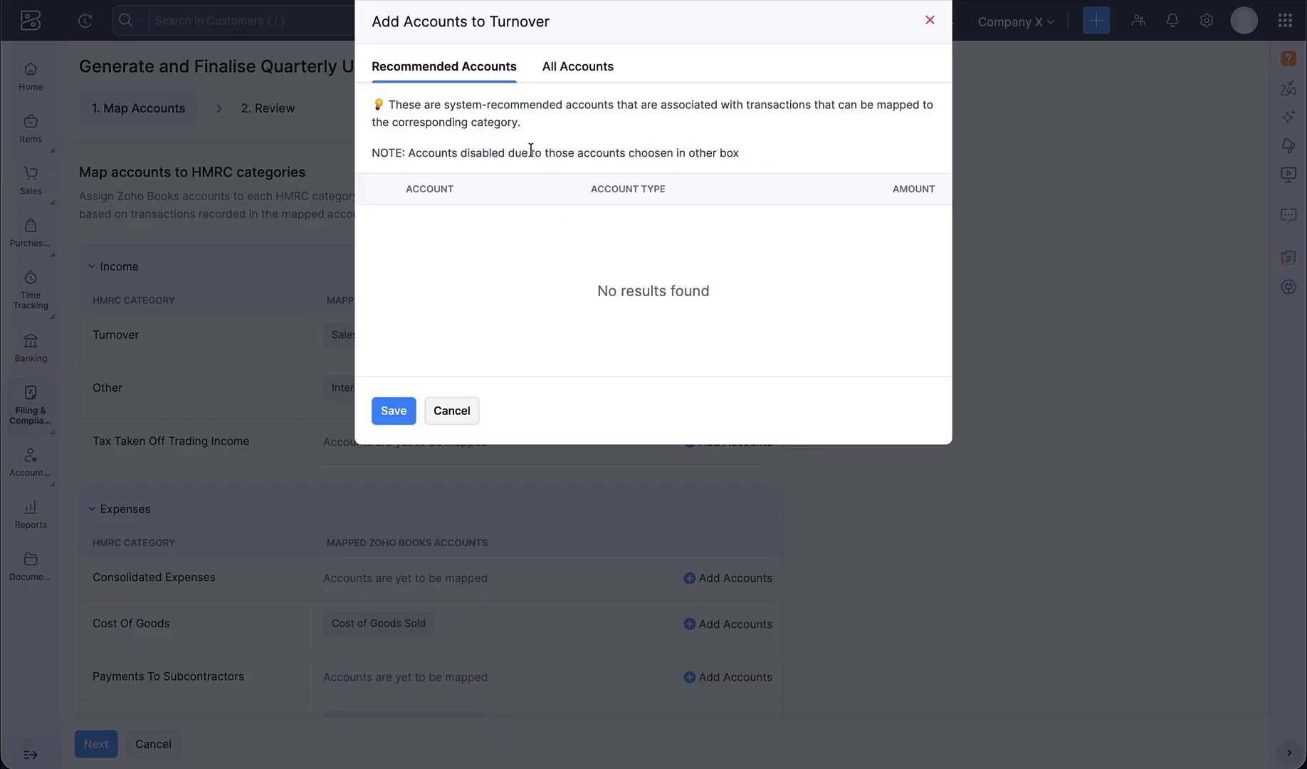
click(571, 68)
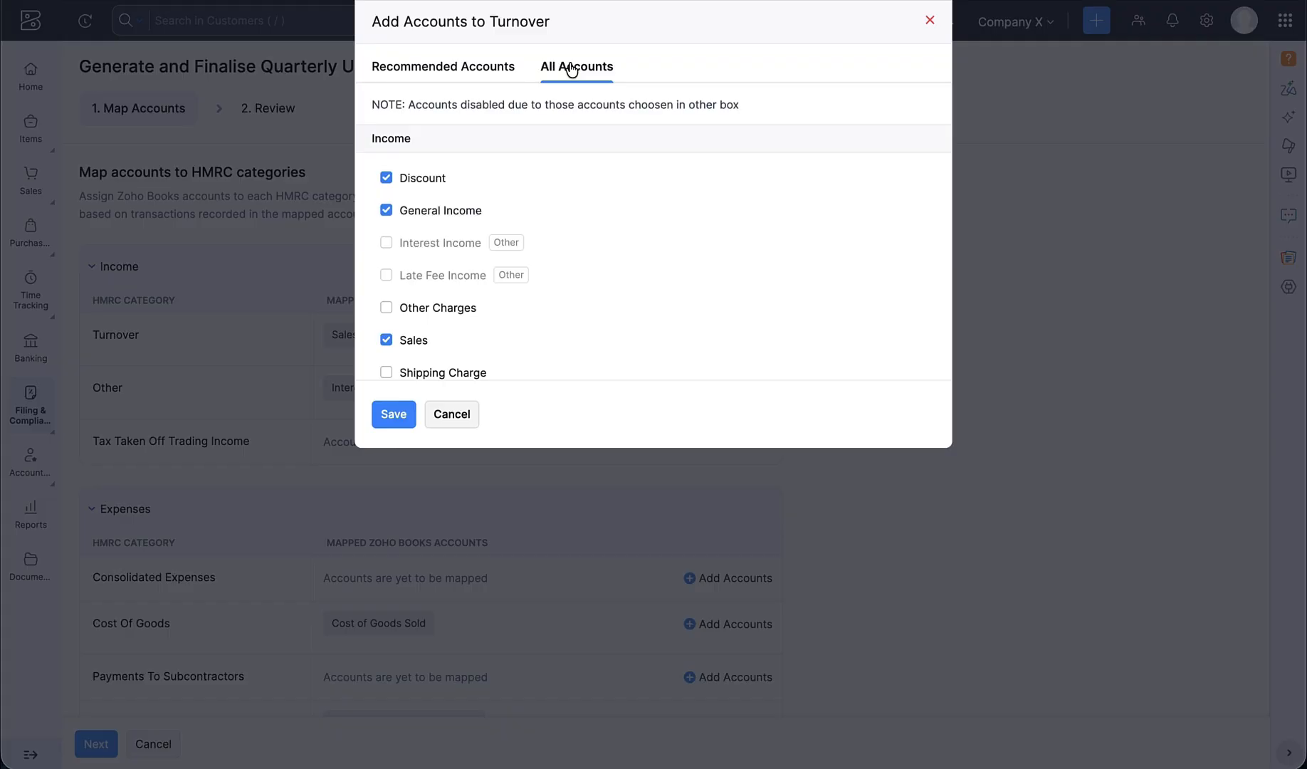
click(394, 413)
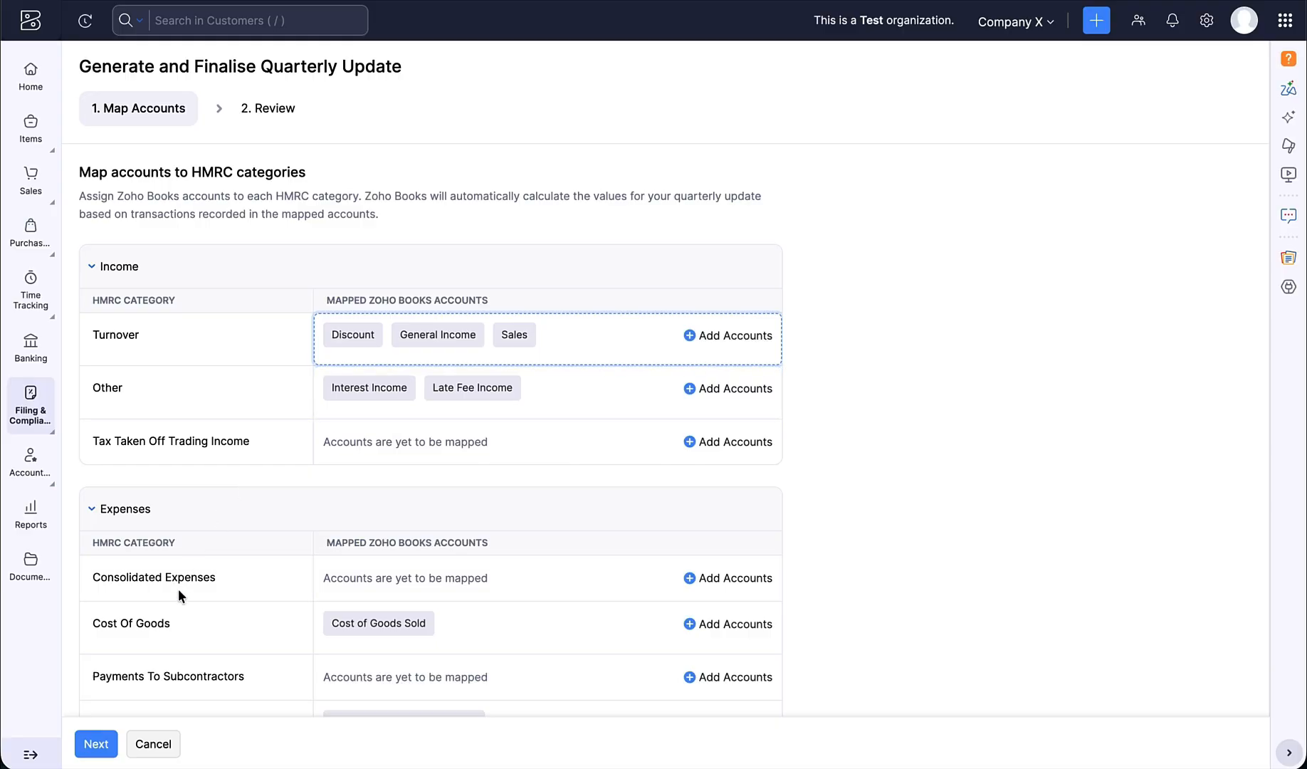
Step: Proceed to the review of Company X's quarterly update and finalise it, accepting the note on including transactions after finalisation
click(99, 745)
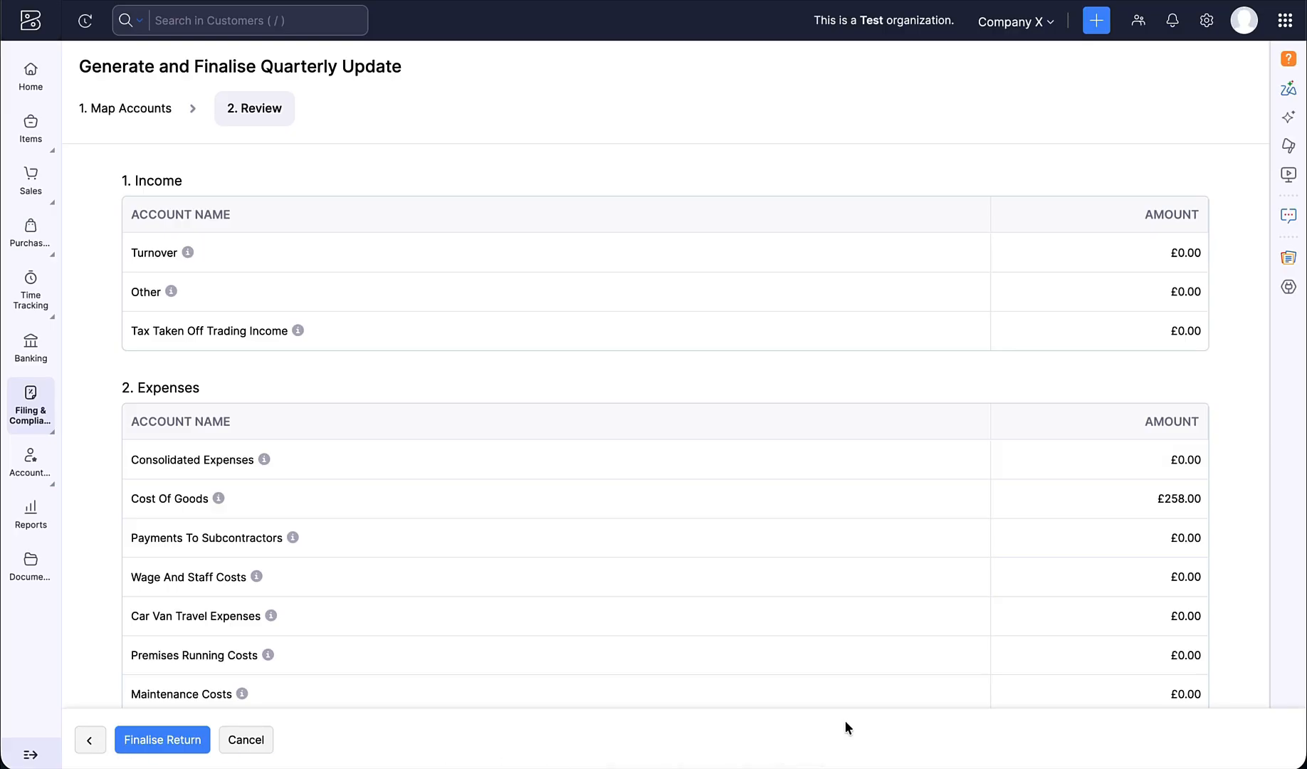
click(173, 742)
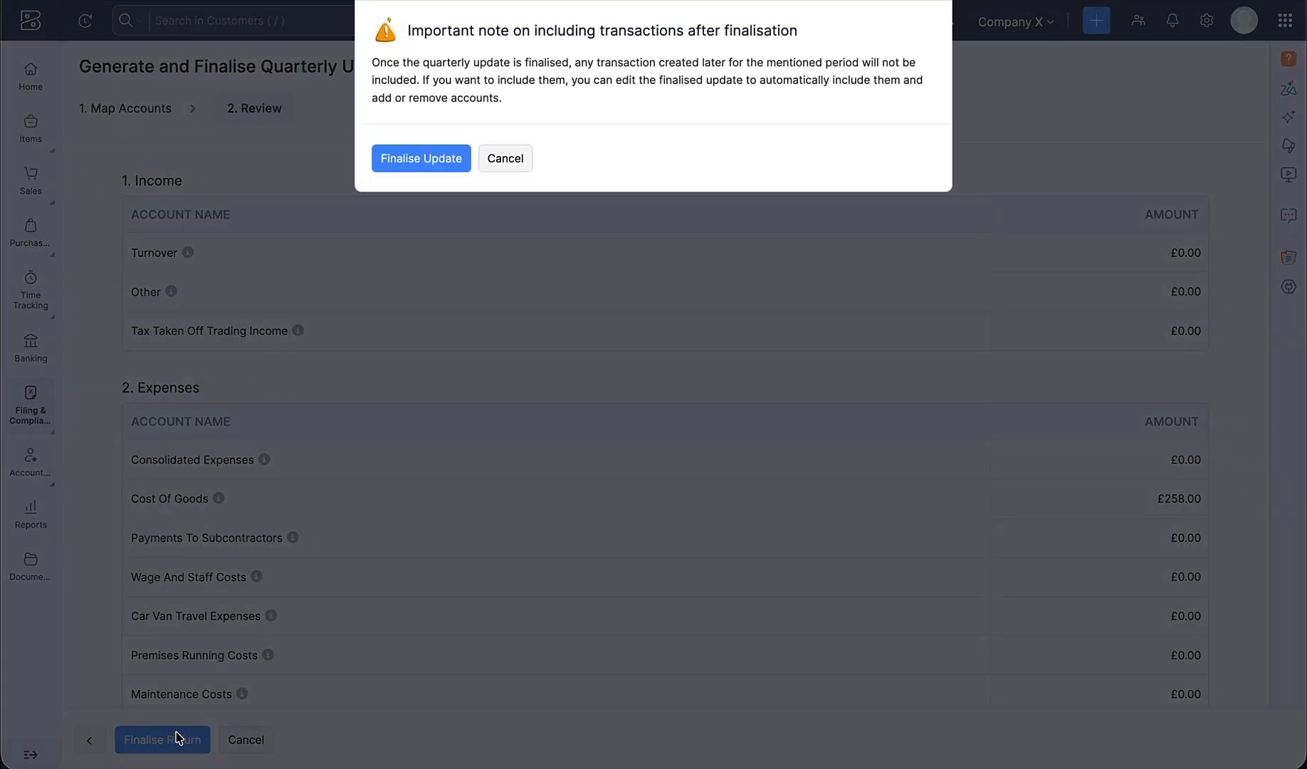
click(427, 161)
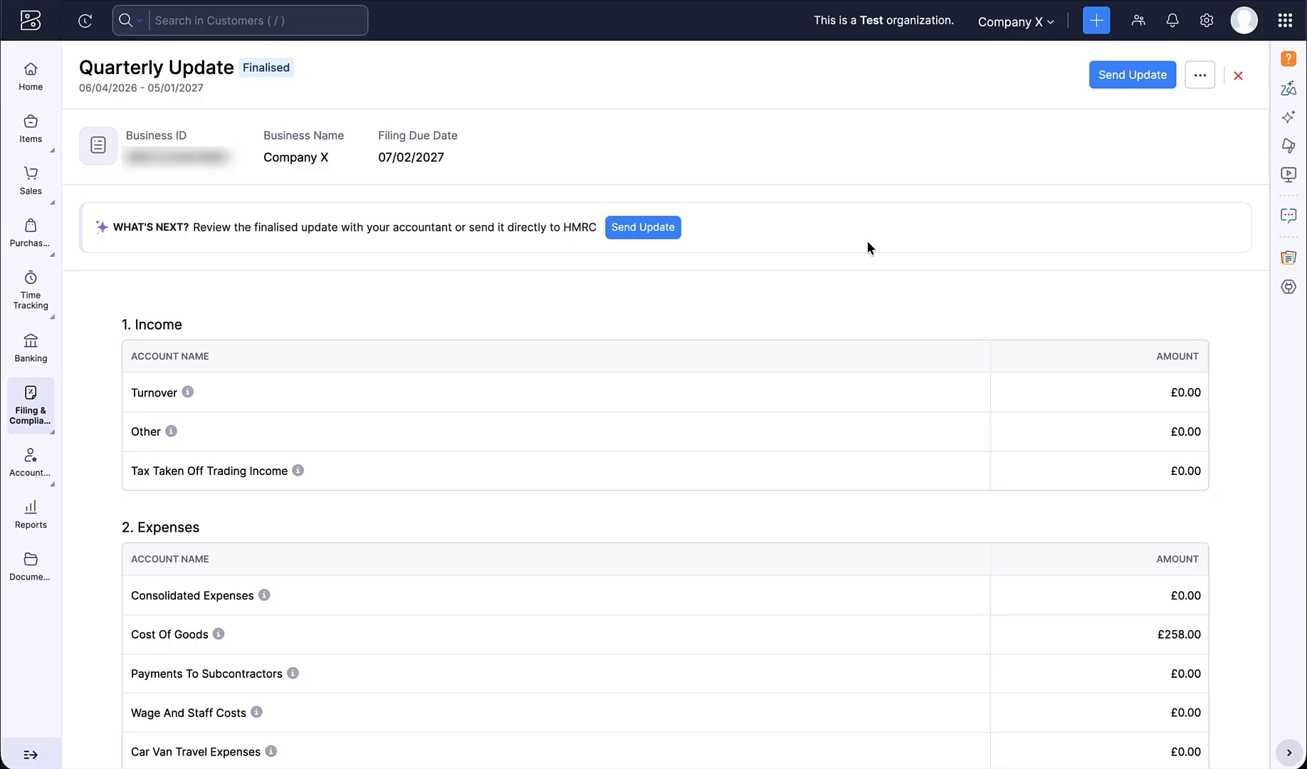
Step: Open Company X's finalised Q3 (Apr 2026 - Jan 2027) quarterly update from the filings list and try to send it to HMRC
click(1201, 76)
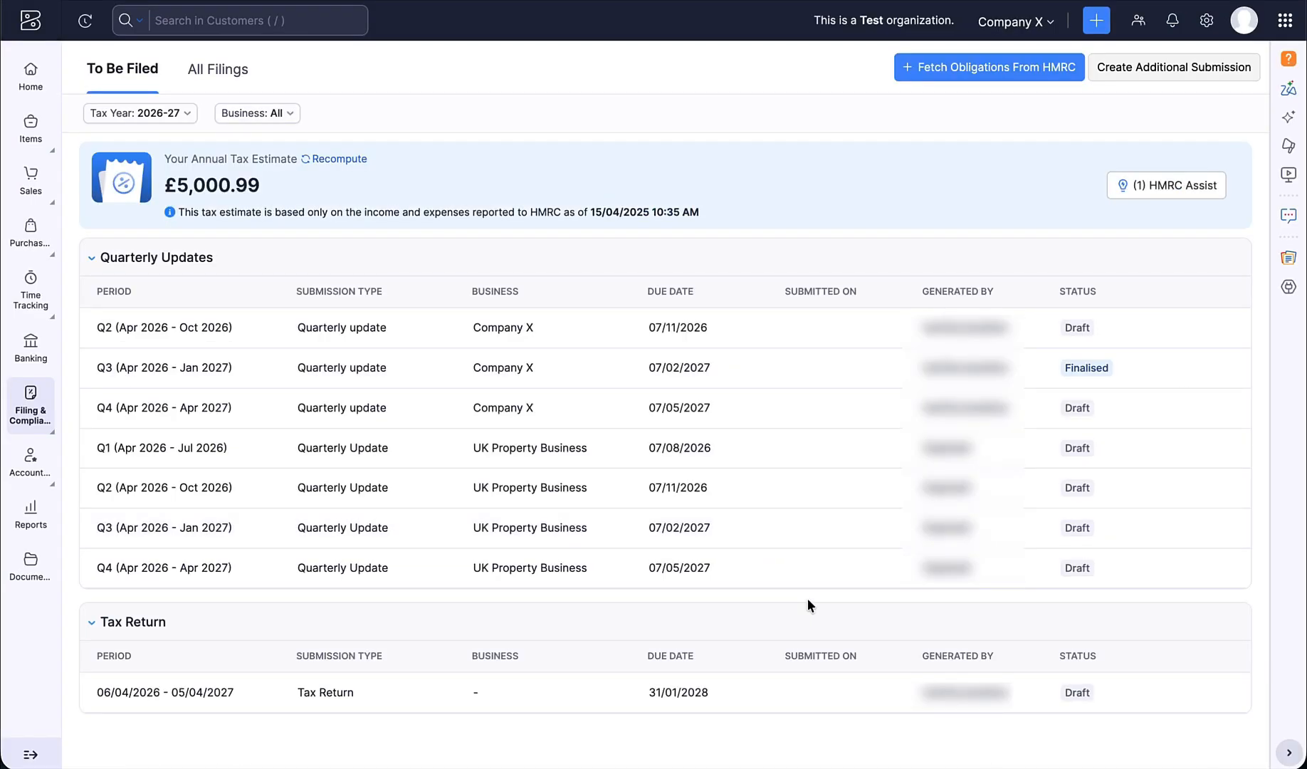
click(742, 371)
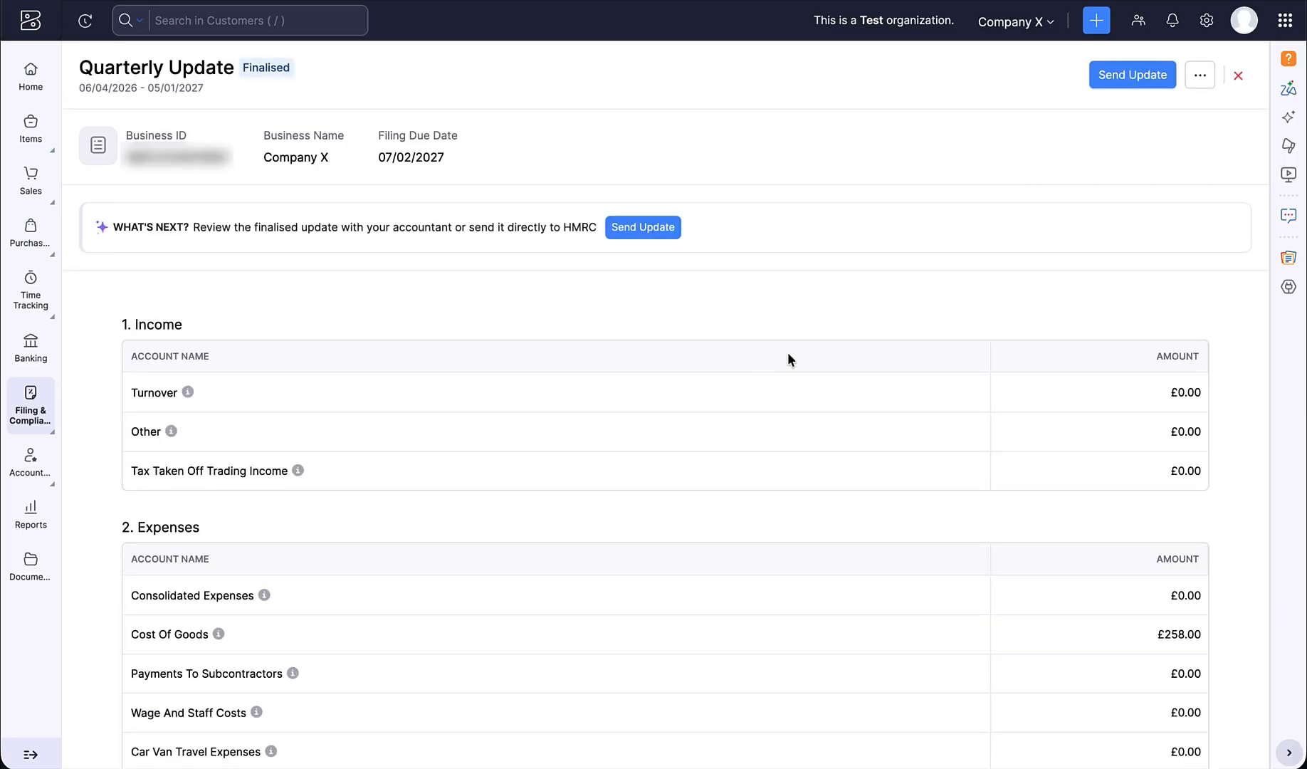
click(1122, 74)
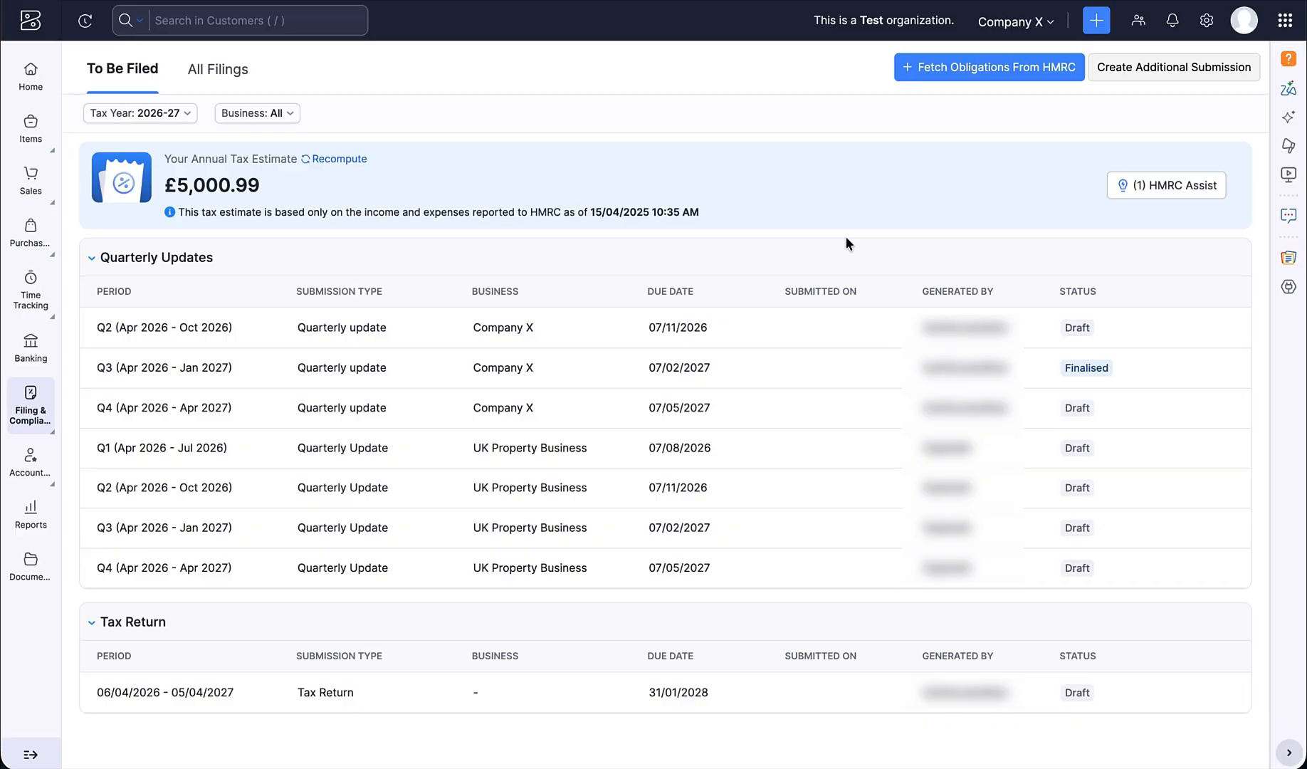
Step: Examine the submission types offered for an additional submission in tax year 2025-26
click(1141, 66)
click(741, 136)
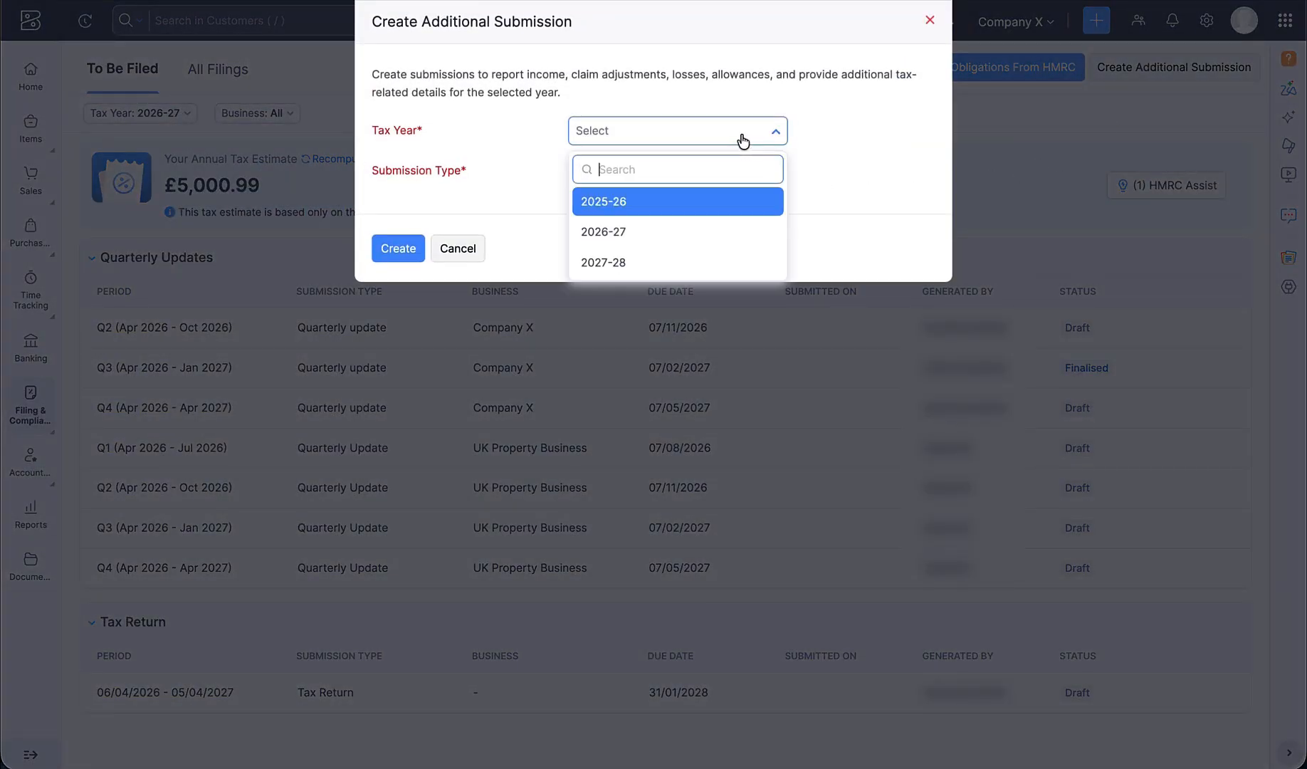
click(704, 207)
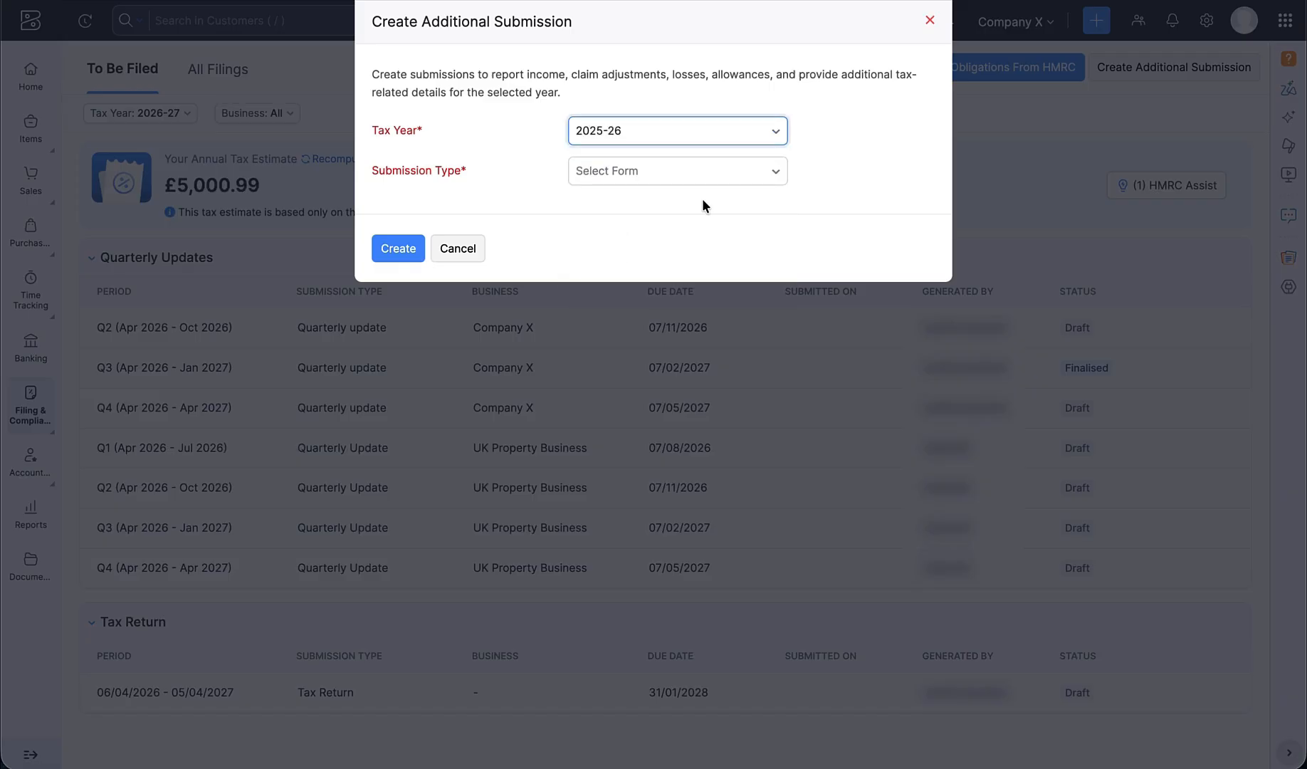
click(700, 178)
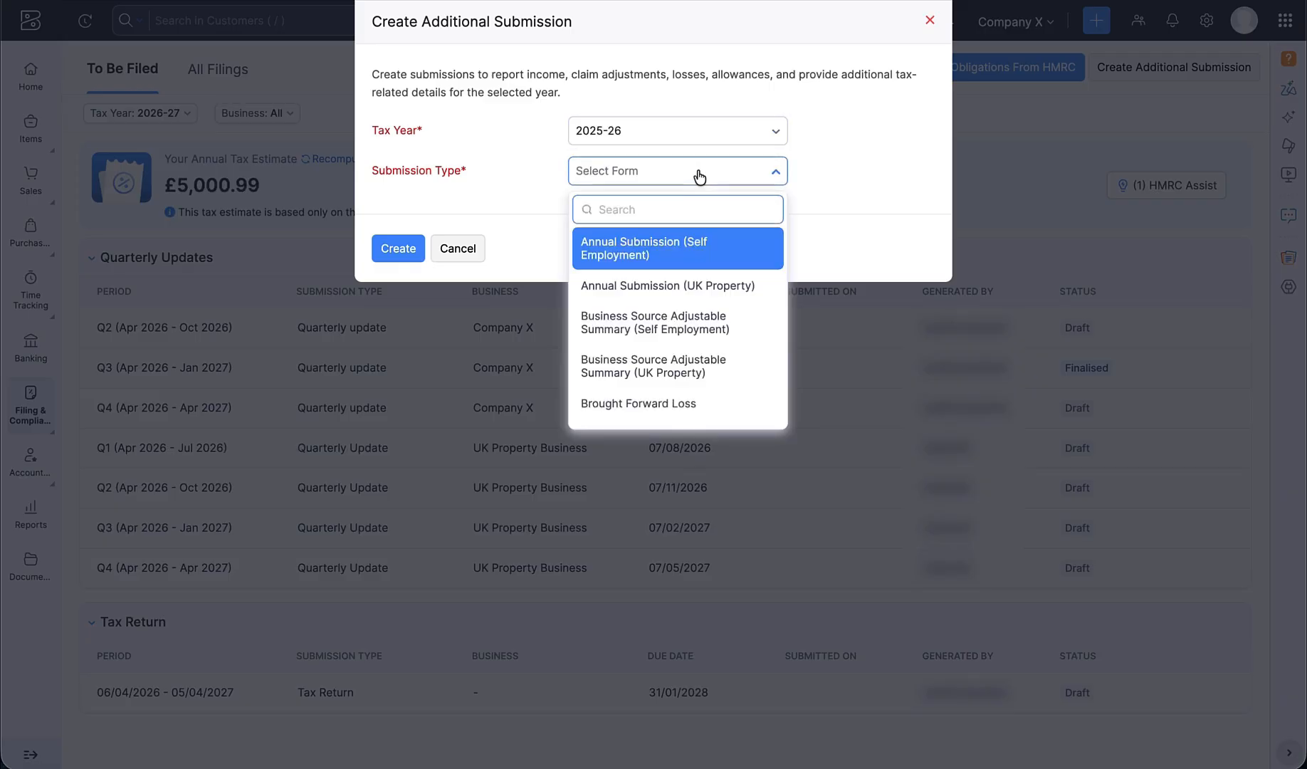
scroll(691, 285, down, 5)
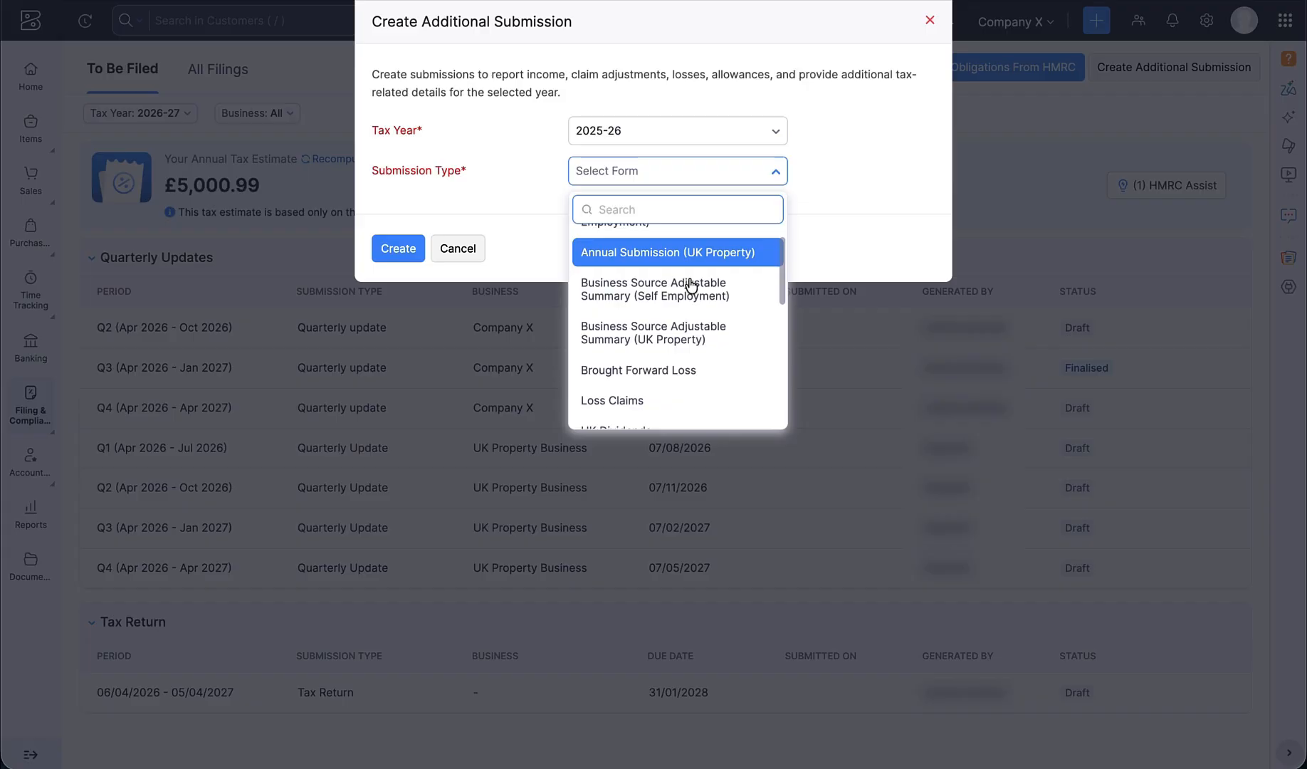
scroll(692, 287, down, 4)
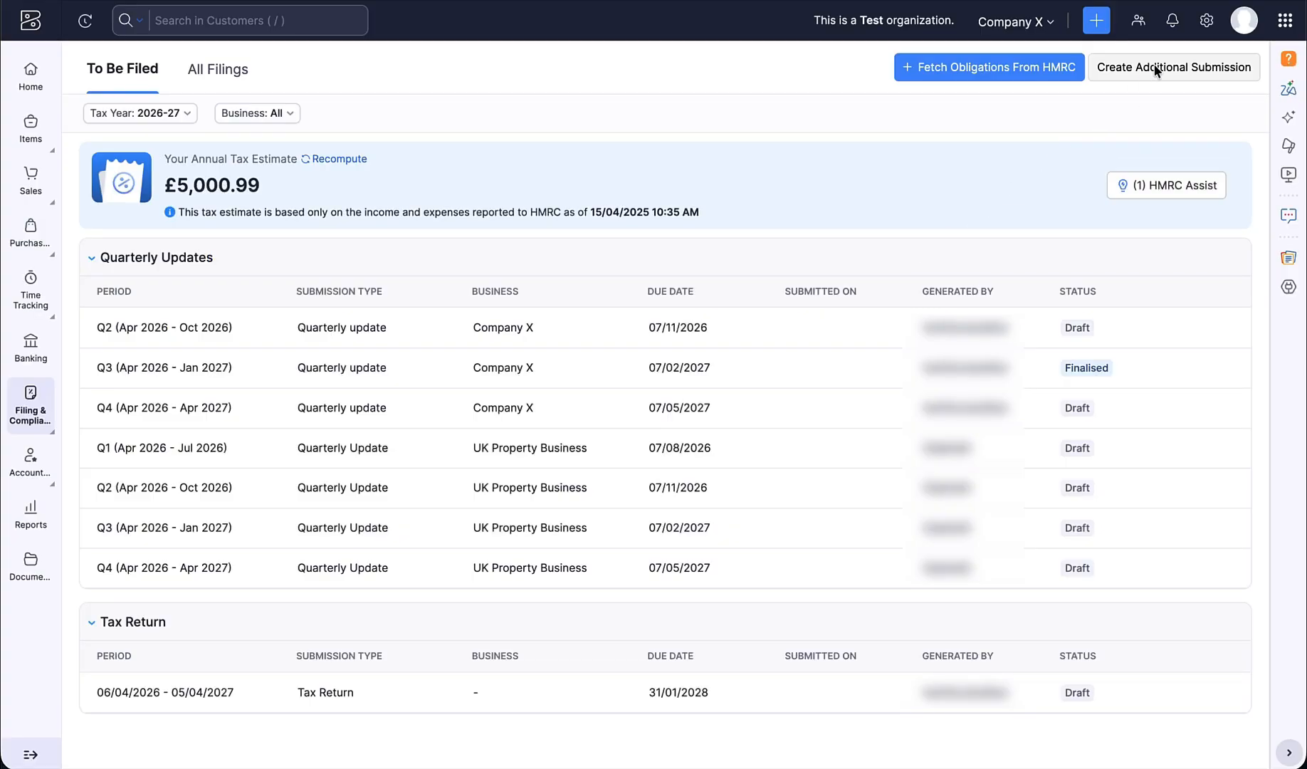
Step: Create an additional submission for tax year 2026-27 with the type Annual Submission (Self Employment)
click(1159, 67)
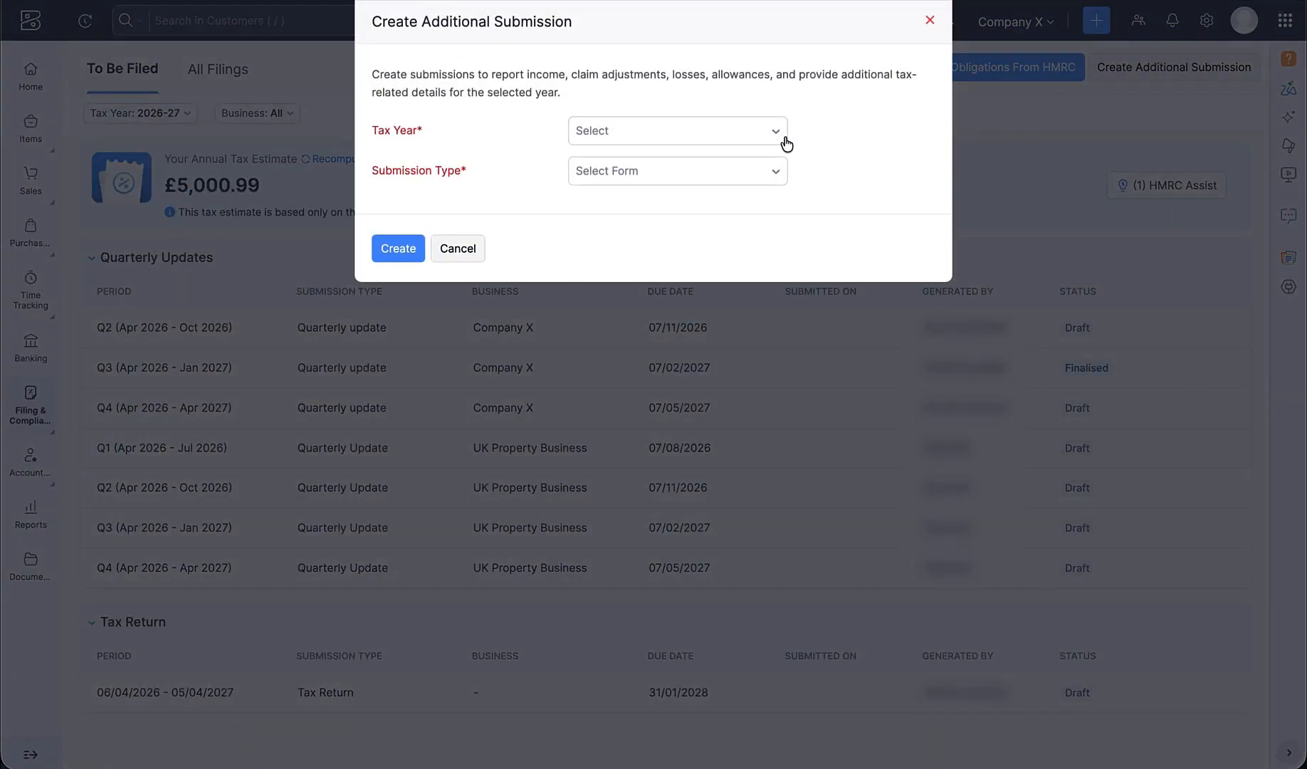
click(750, 136)
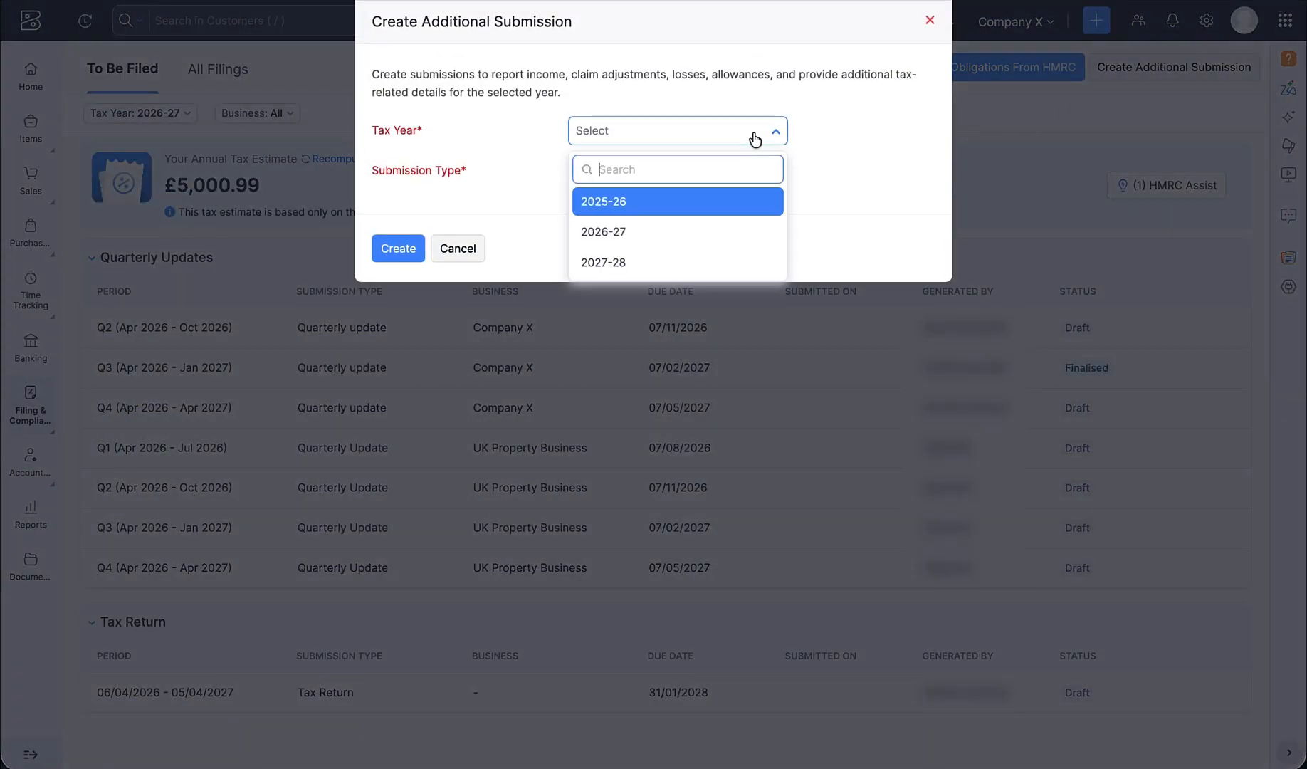
click(677, 232)
click(675, 184)
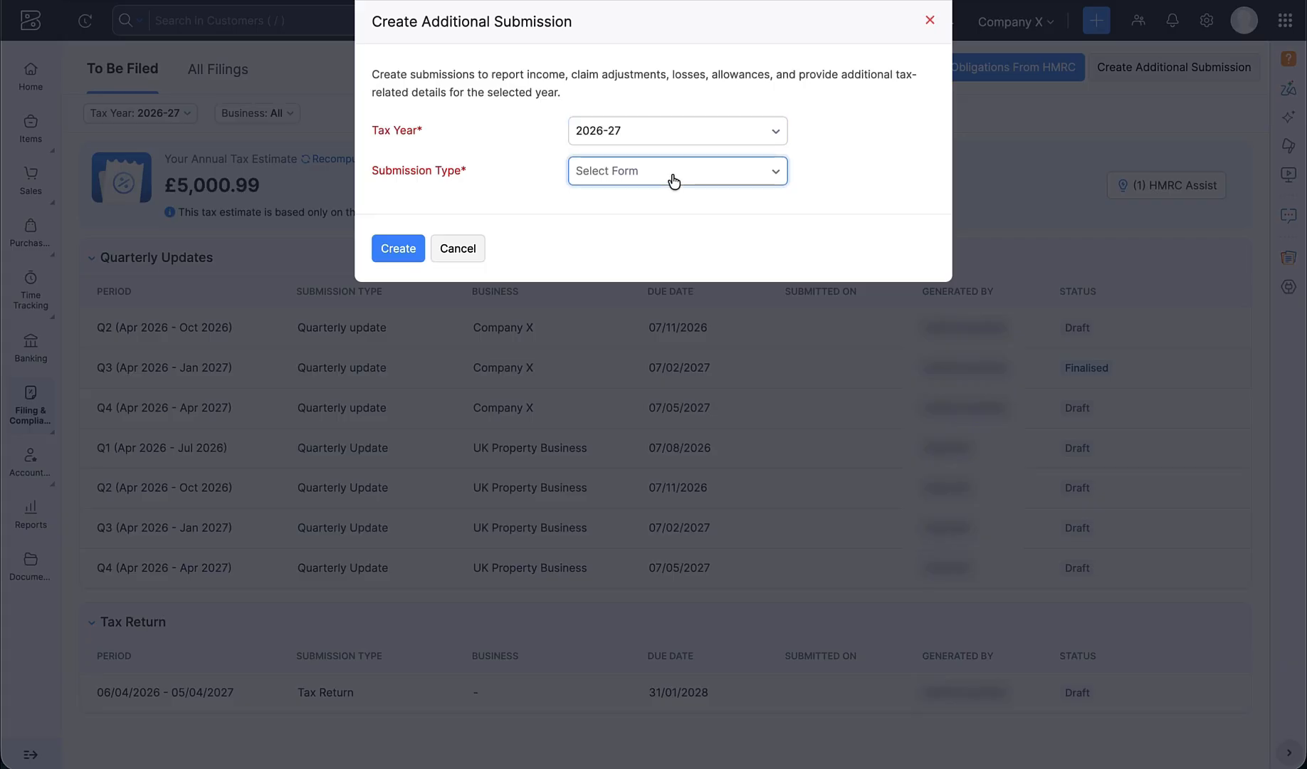
click(677, 251)
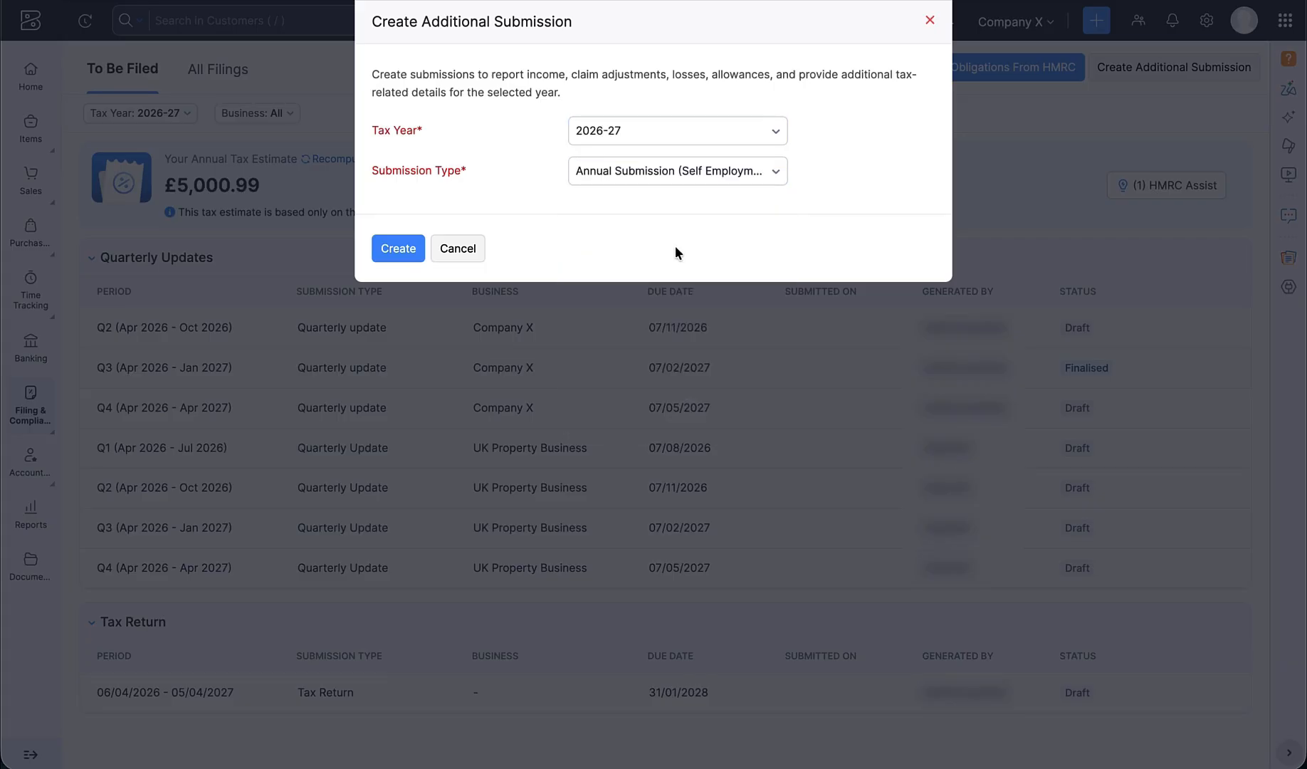
click(399, 253)
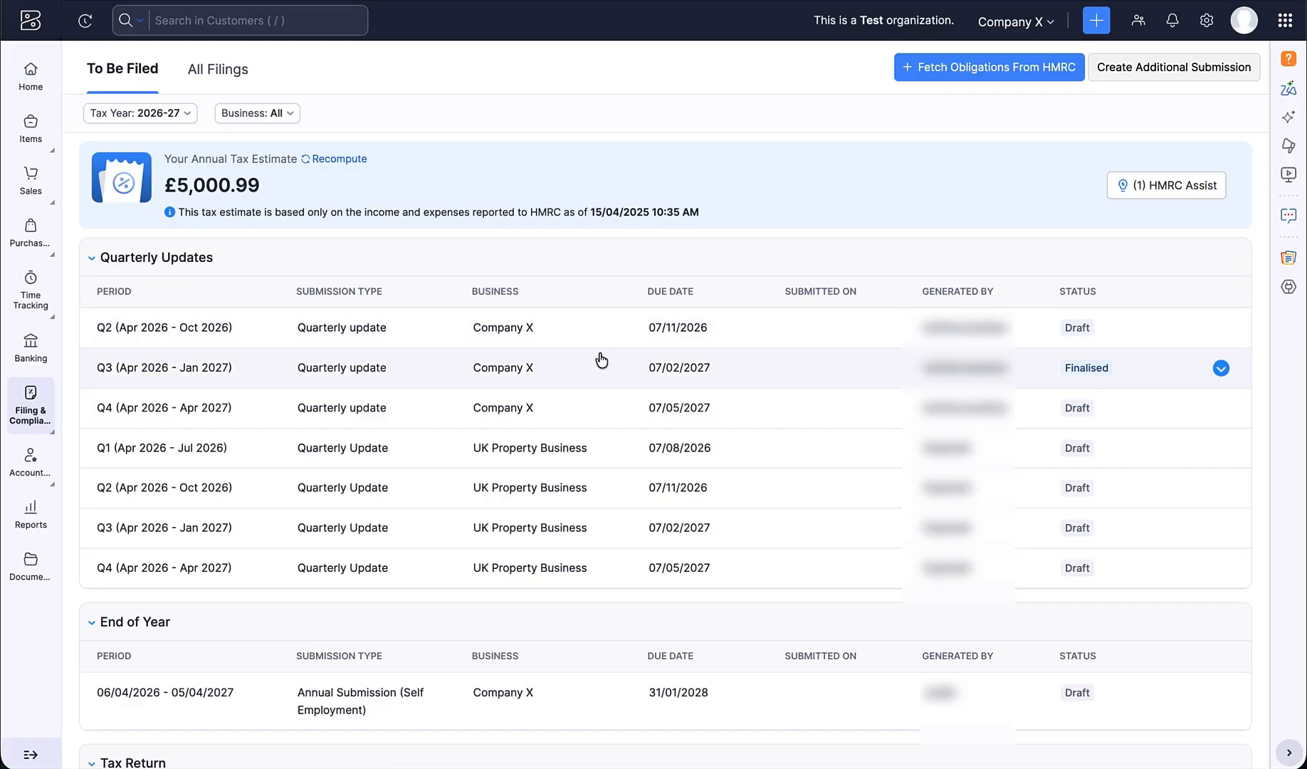
Step: Open Company X's Annual Submission (Self Employment), leave its adjustments and allowances at 0, and generate and finalise it
scroll(601, 360, down, 2)
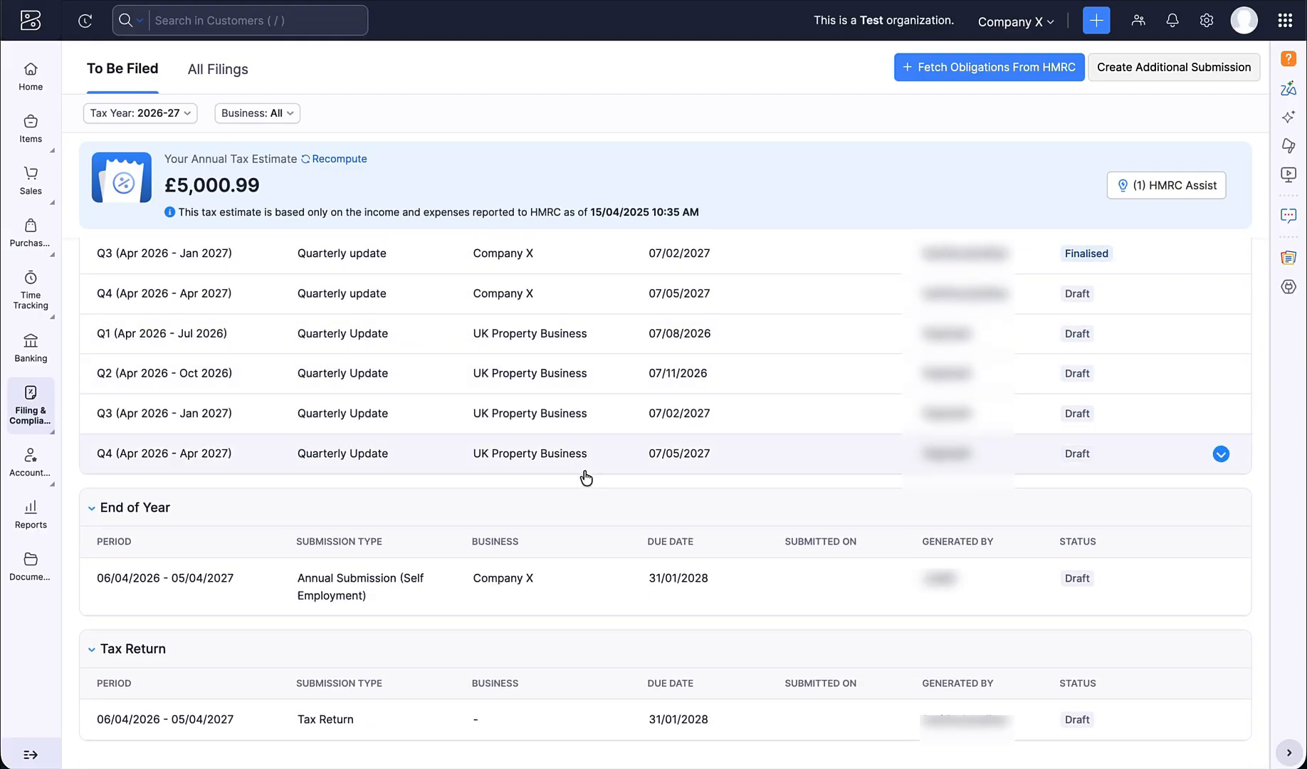
click(600, 595)
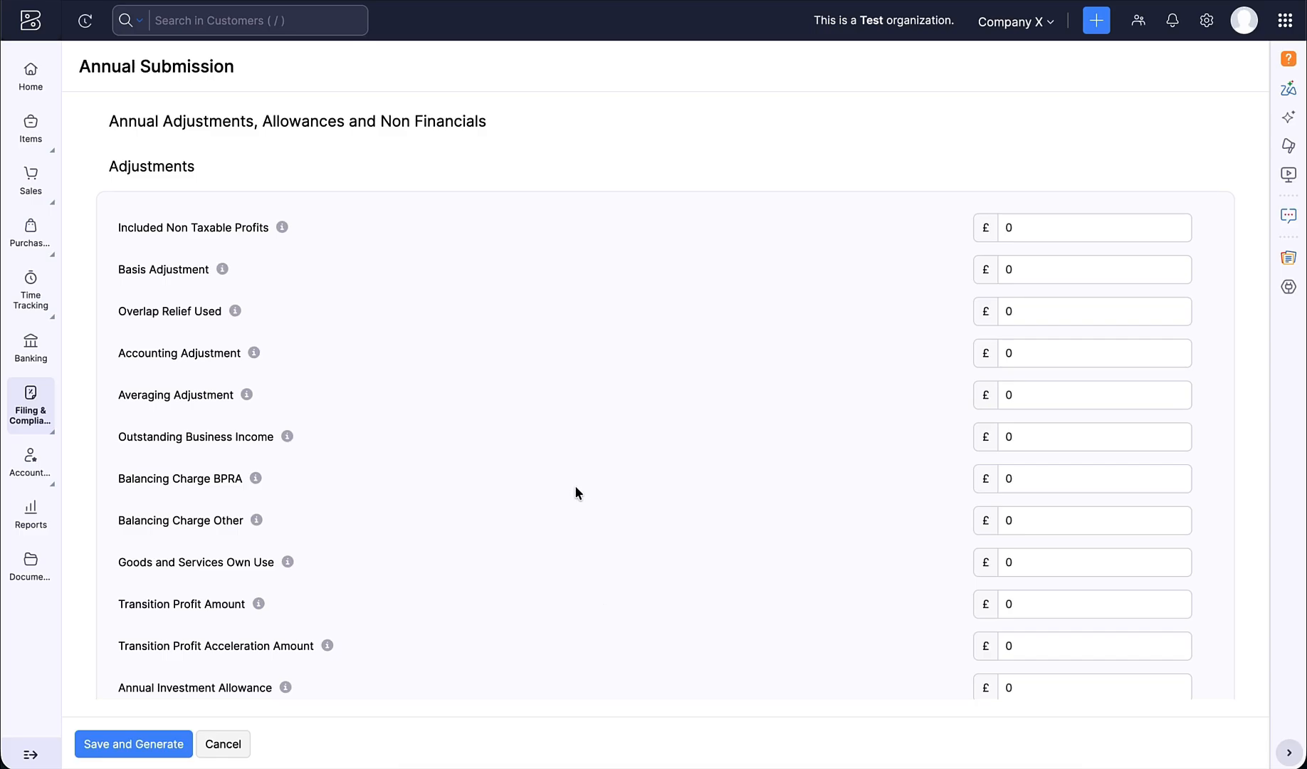
scroll(575, 485, down, 12)
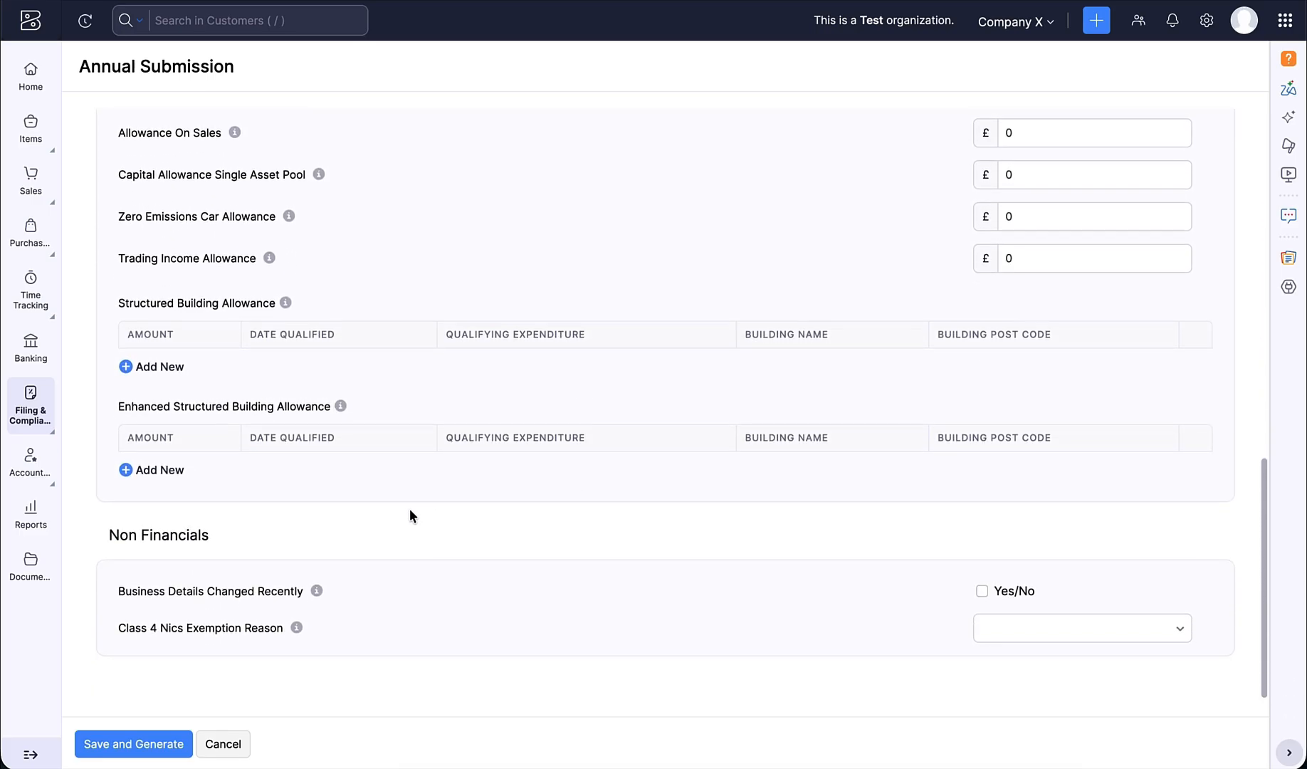
click(150, 745)
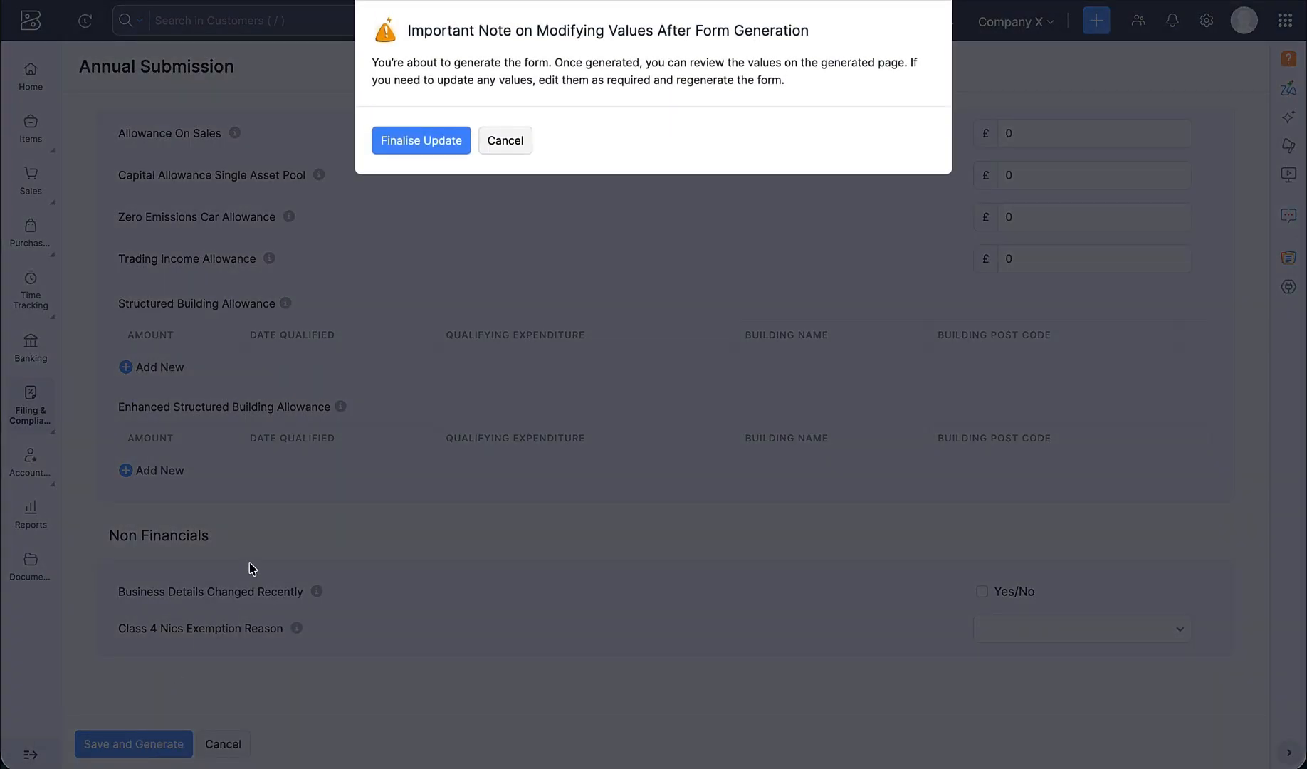
click(421, 141)
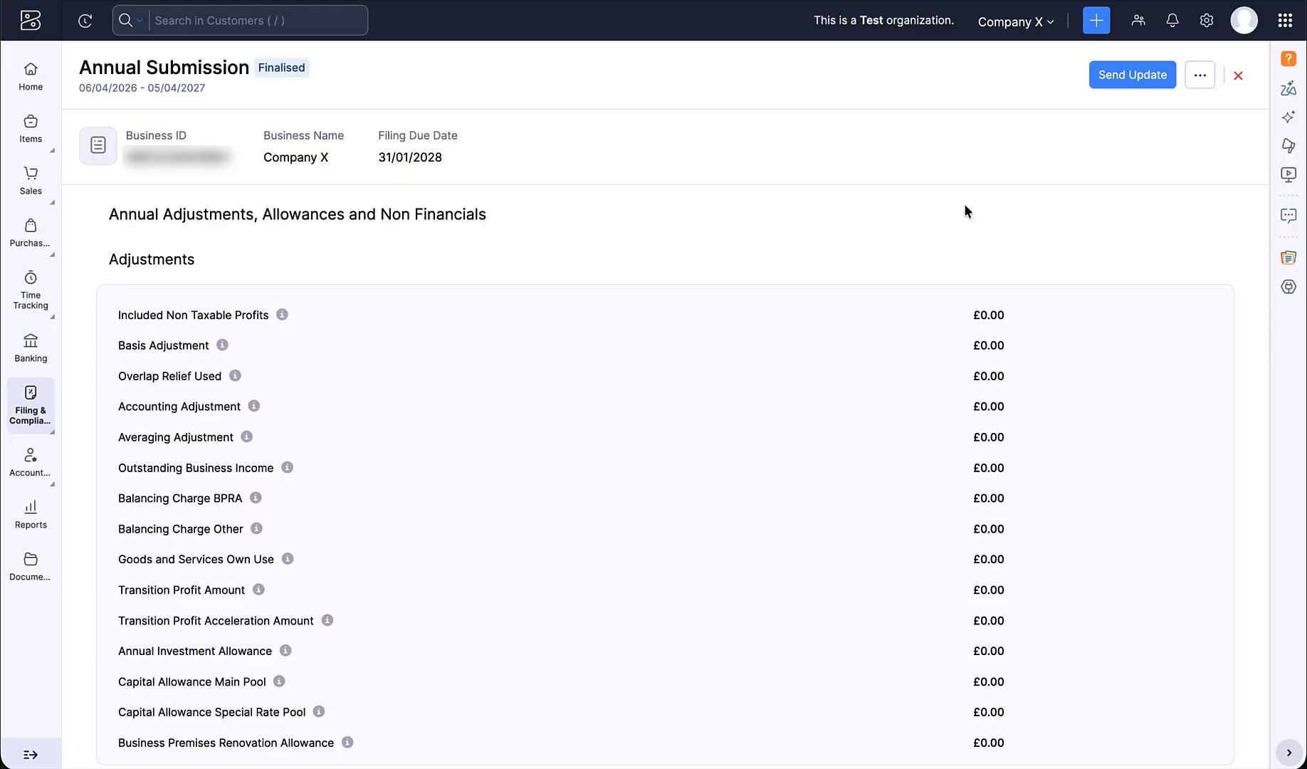
Step: Check the further actions for Company X's finalised annual submission and try to send it to HMRC
click(1199, 76)
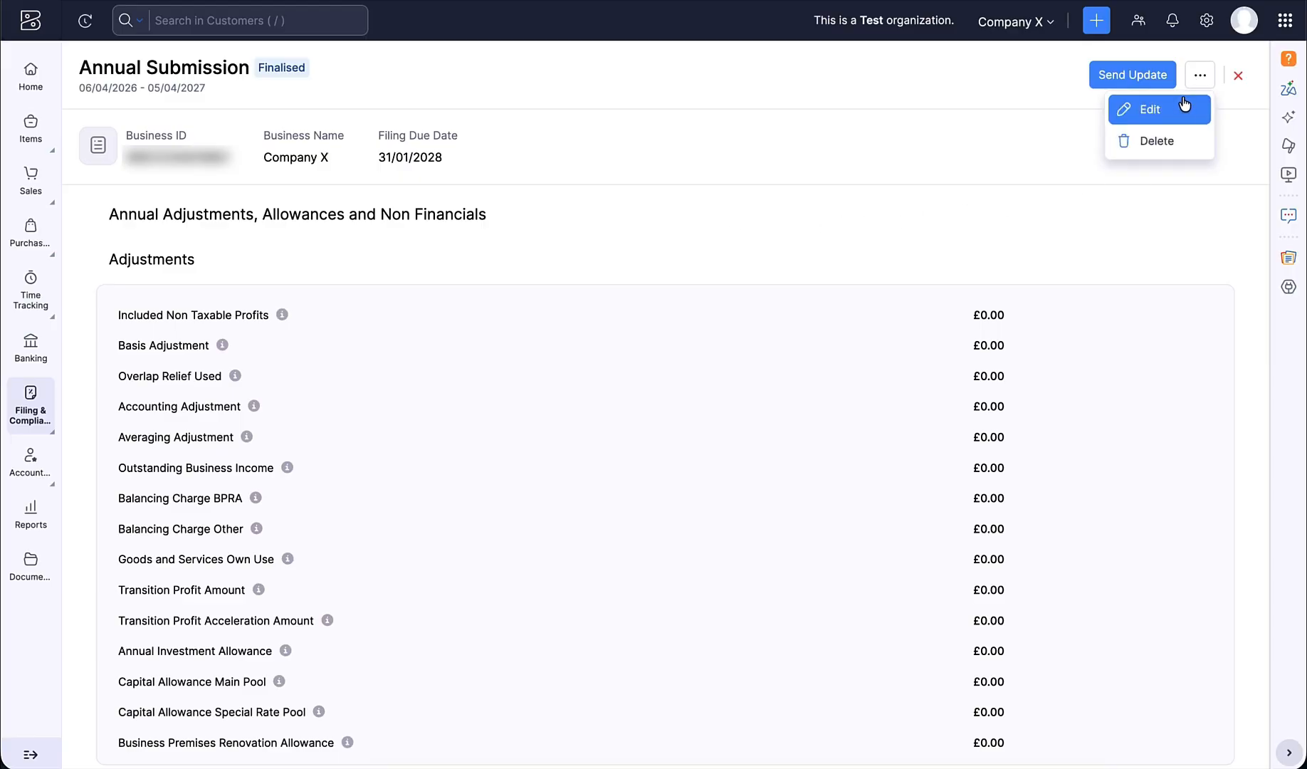
click(1015, 101)
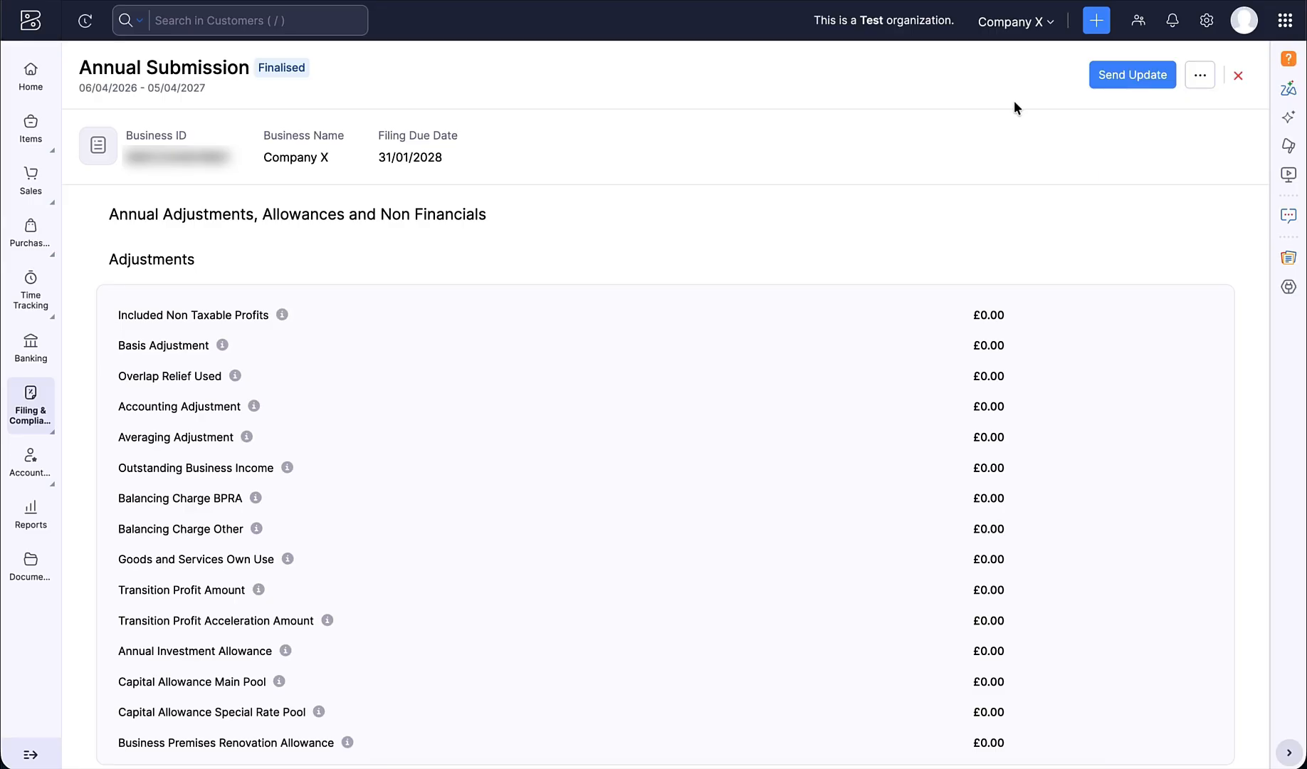
click(1131, 77)
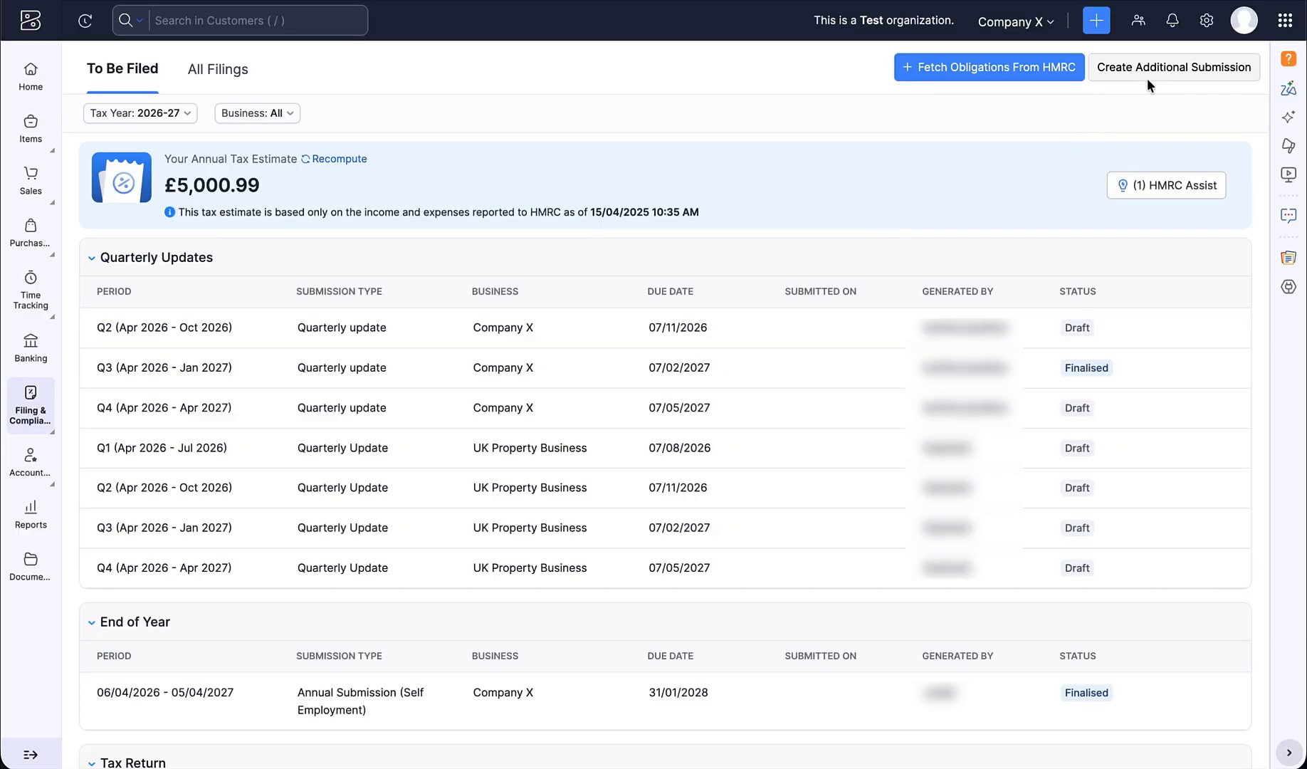
Step: Create an additional submission for tax year 2026-27 with the type Annual Submission (UK Property)
click(1073, 68)
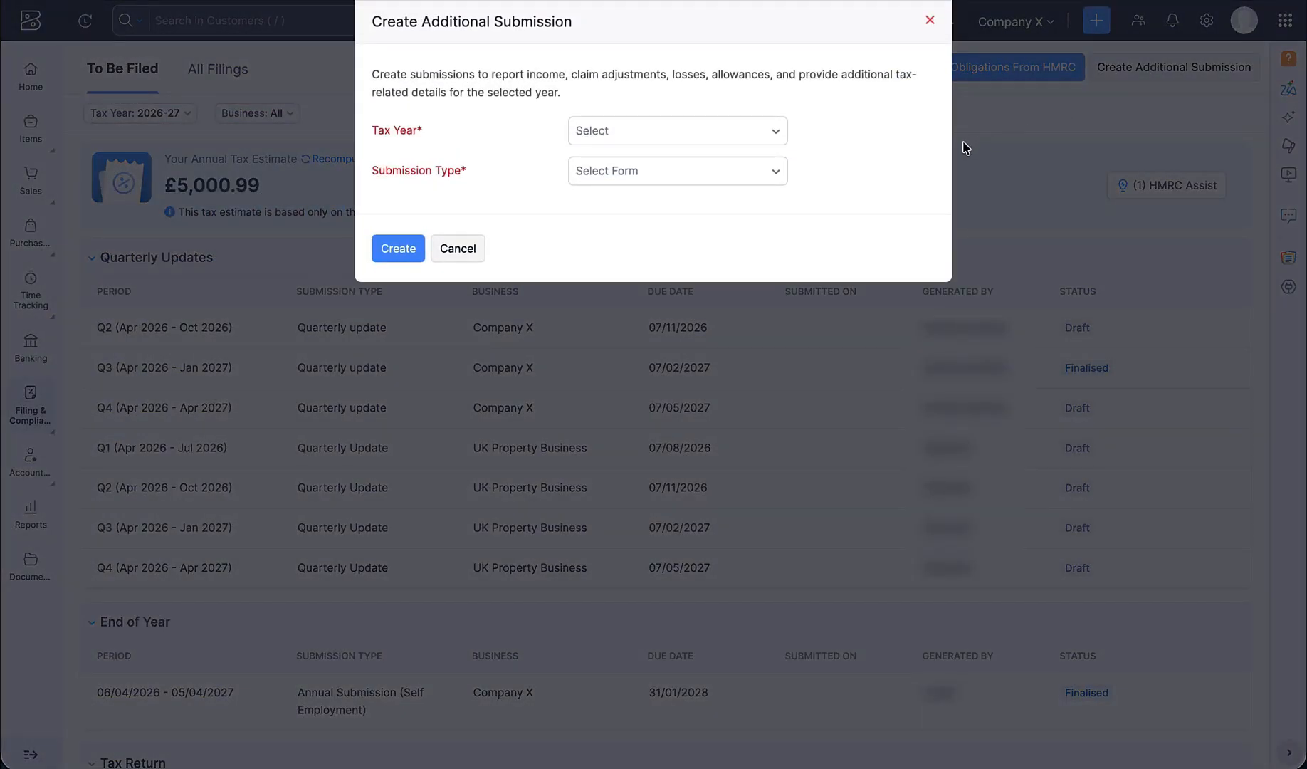
click(694, 133)
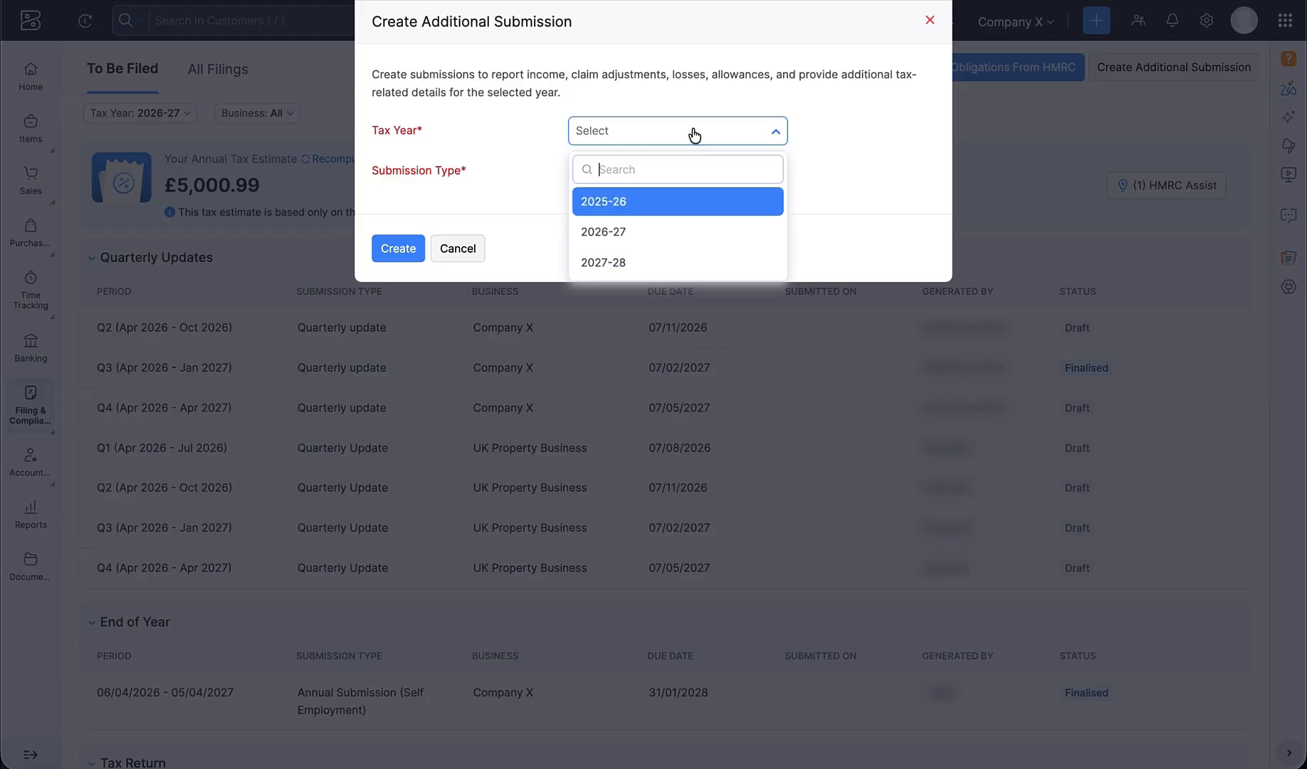
click(665, 229)
click(670, 173)
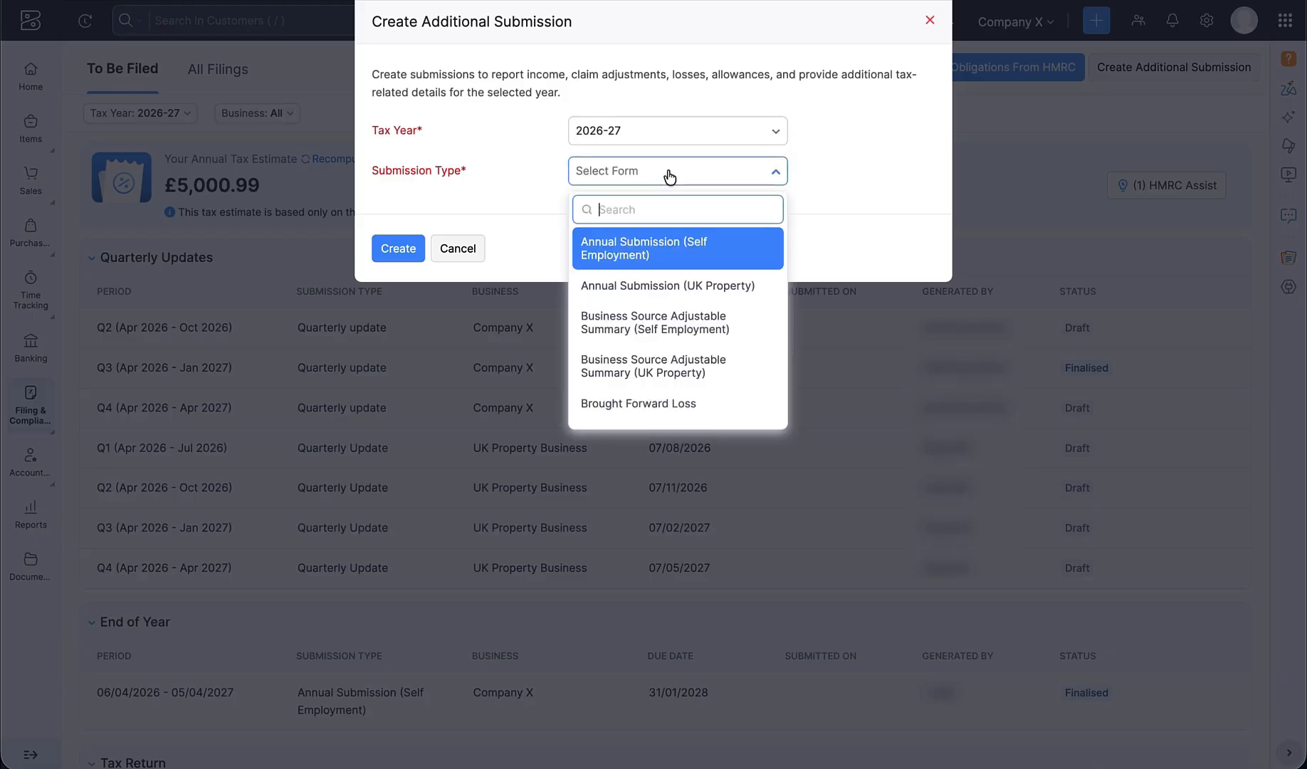
click(679, 286)
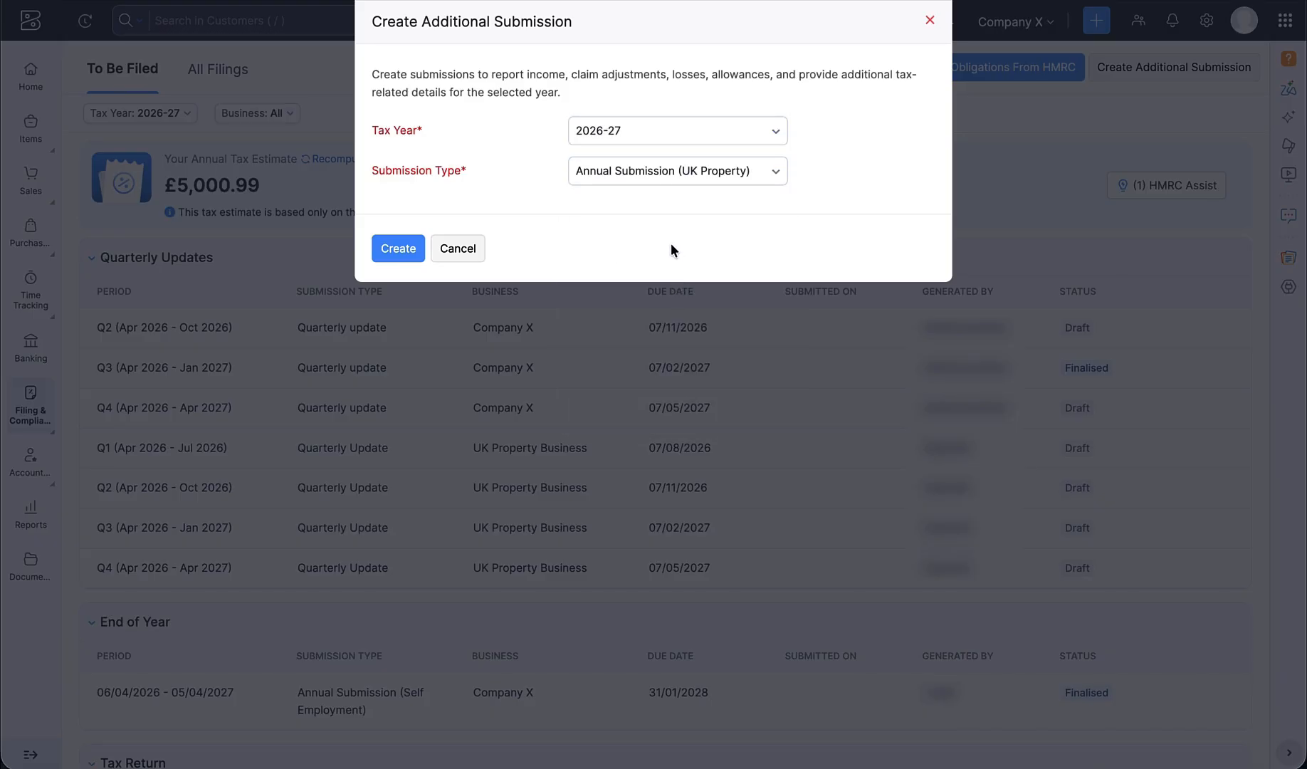
click(409, 250)
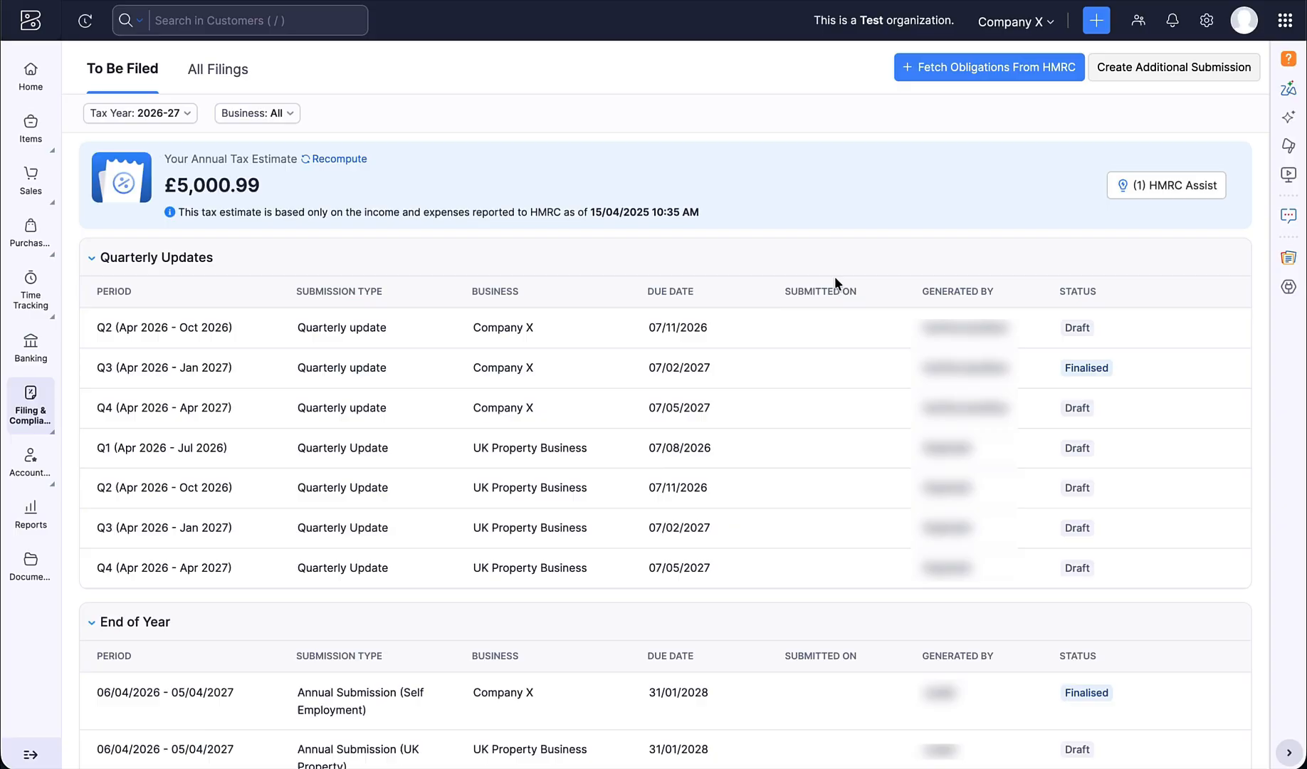
Step: Create an additional submission for tax year 2026-27 with the type Business Source Adjustable Summary (Self Employment)
scroll(834, 276, down, 3)
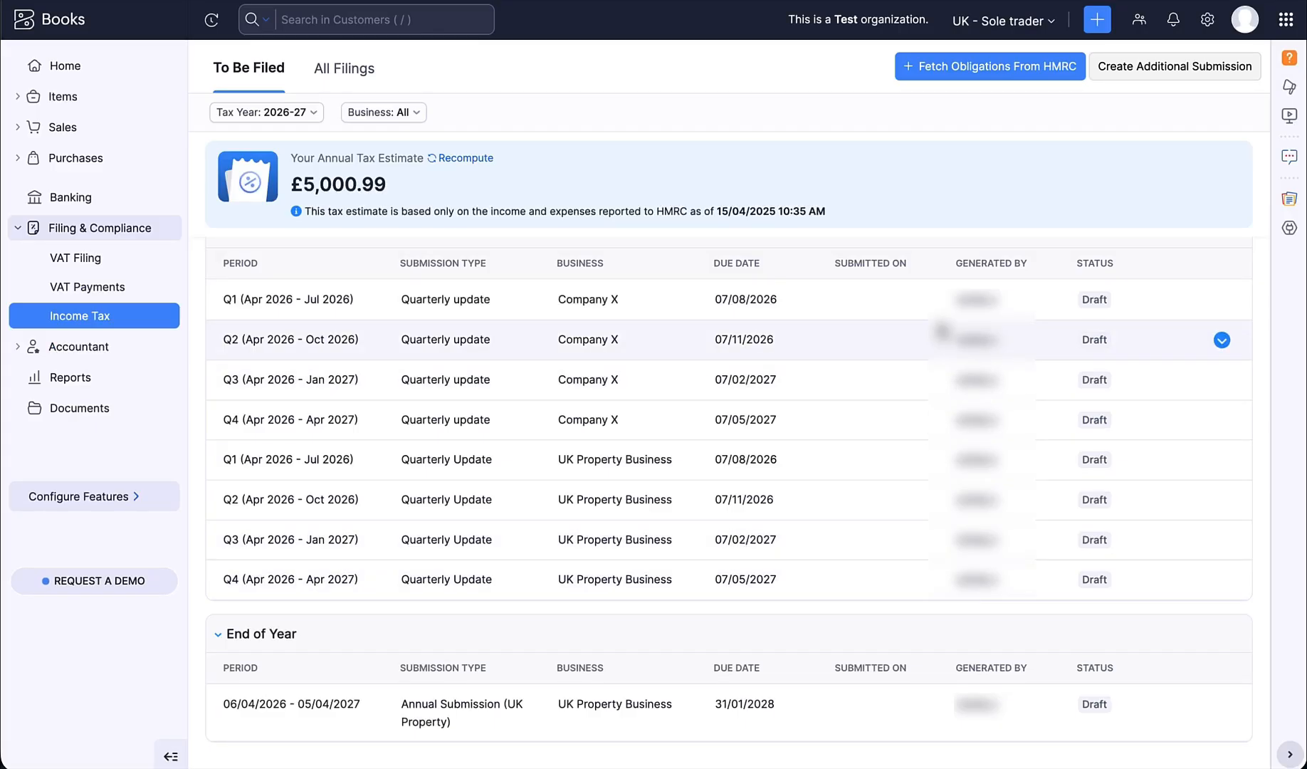
click(1169, 69)
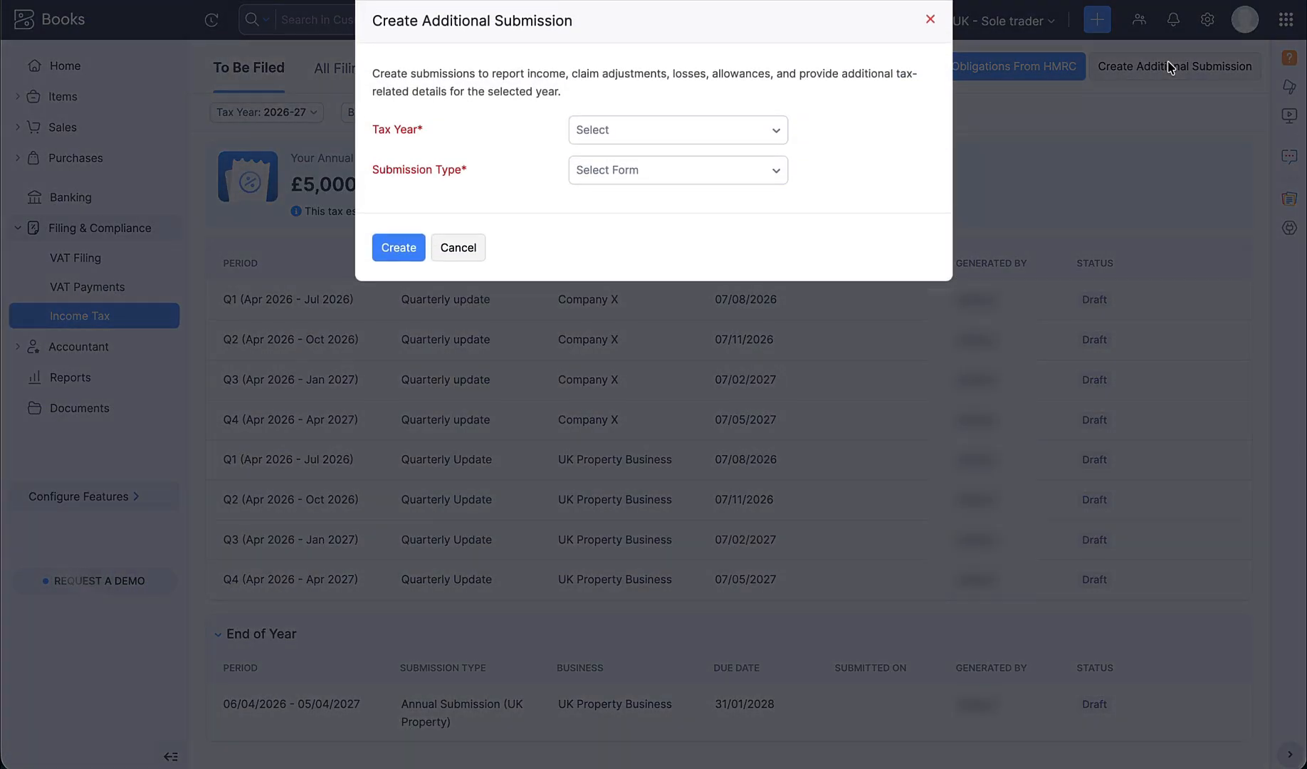
click(678, 135)
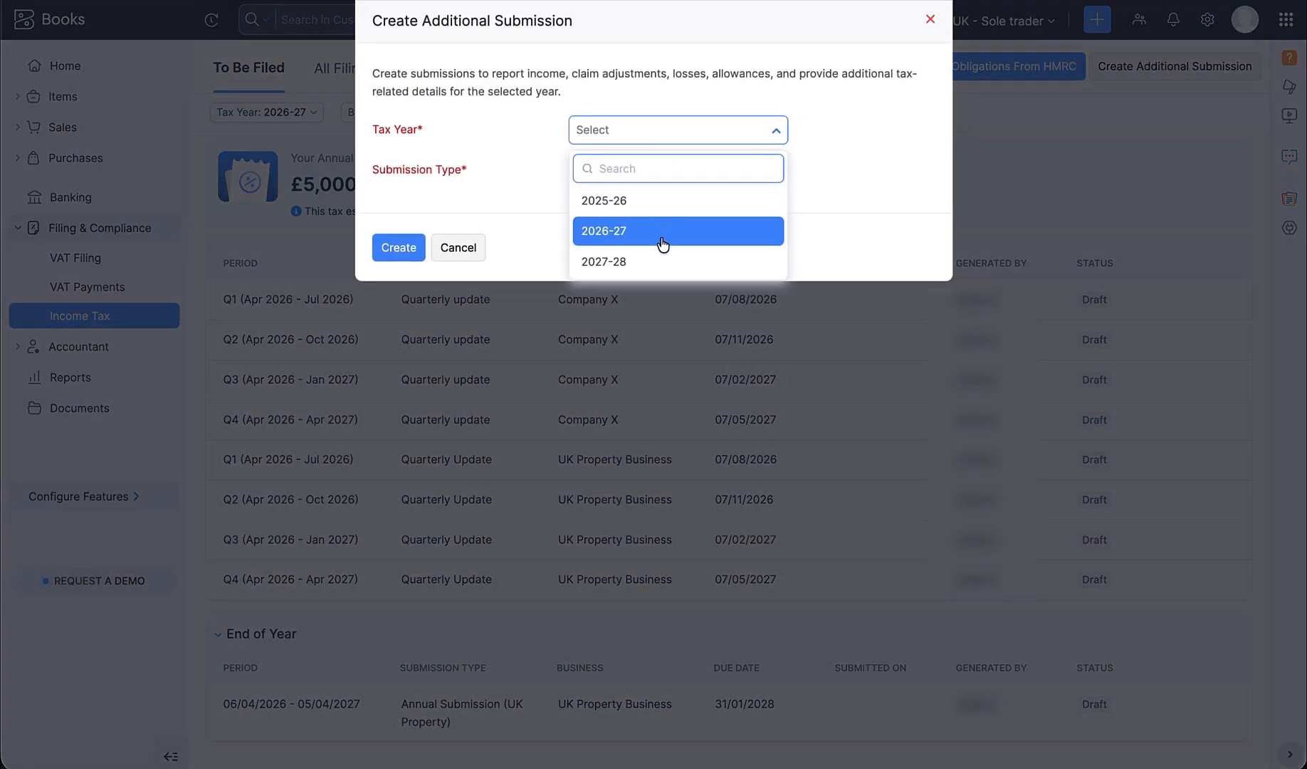
click(663, 235)
click(645, 169)
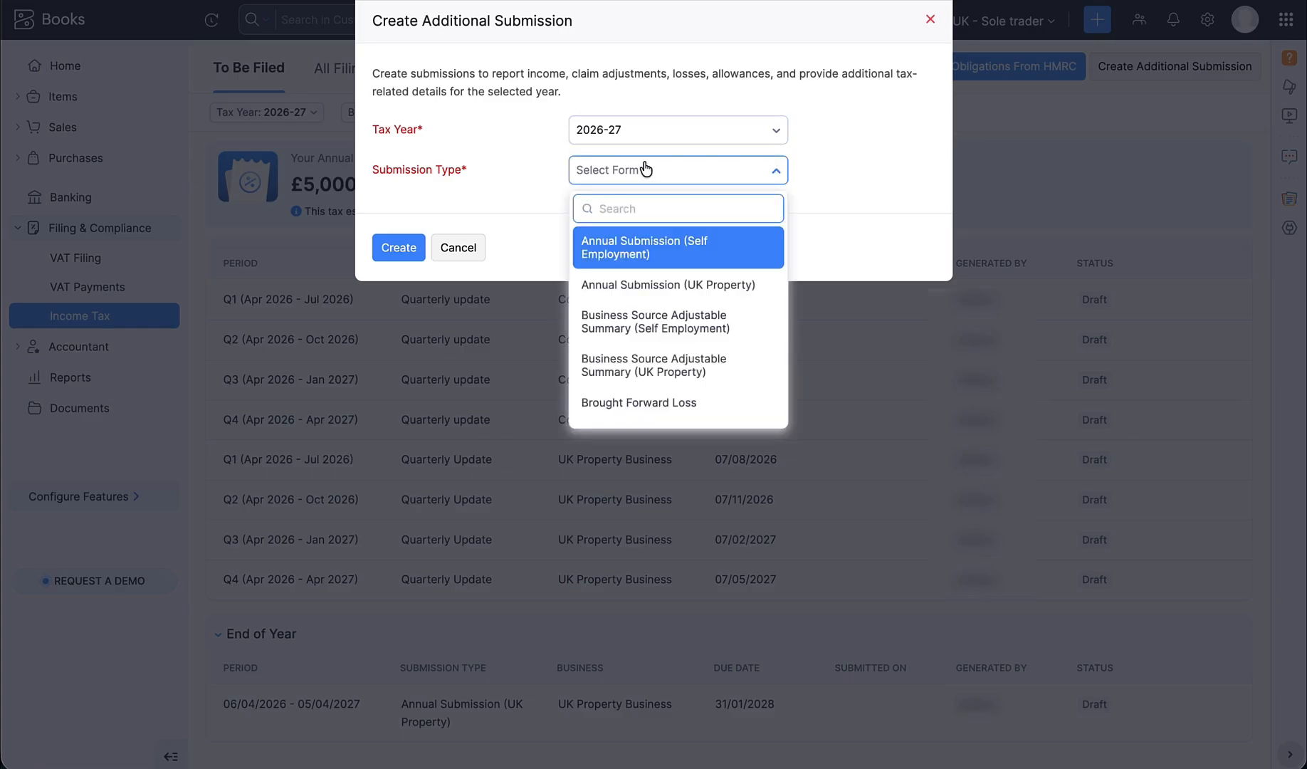
click(643, 326)
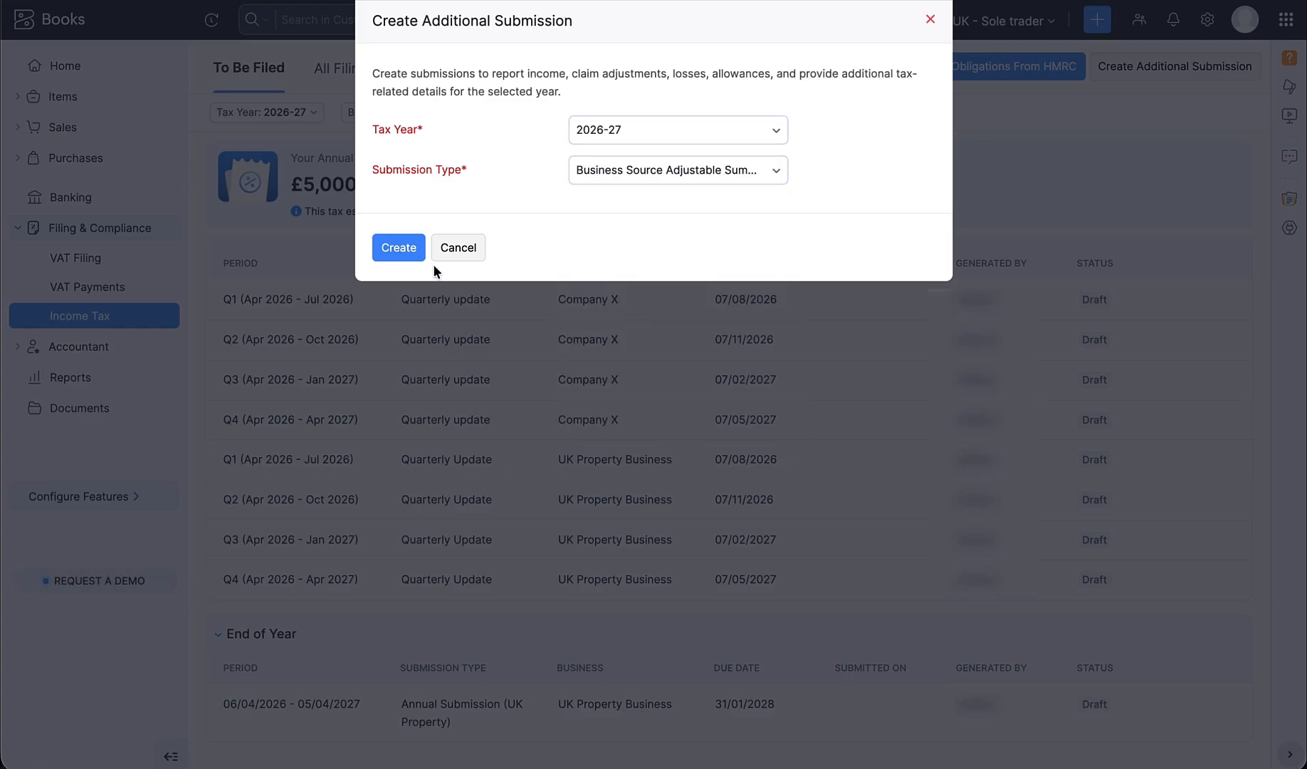
click(403, 250)
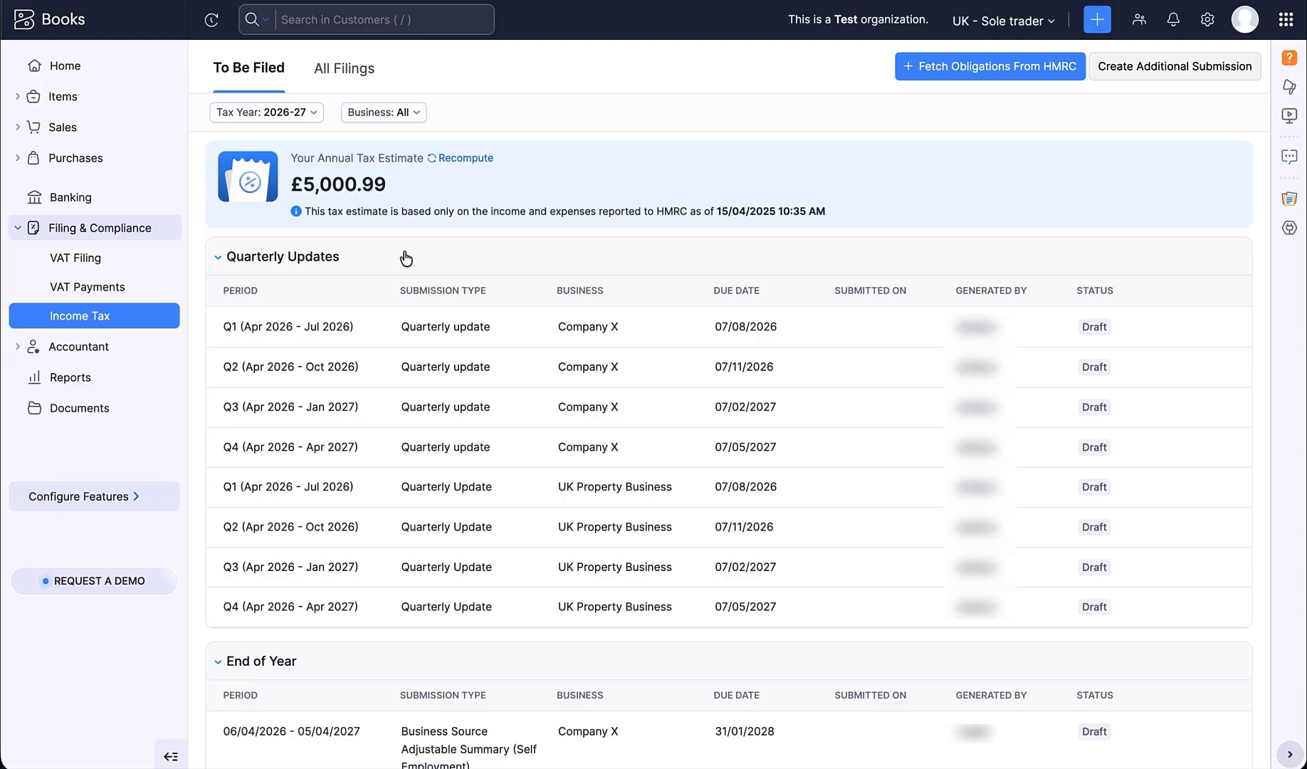
Step: Generate and finalise Company X's Business Source Adjustable Summary with adjustments left at 0, and start sending it to HMRC
scroll(541, 435, down, 2)
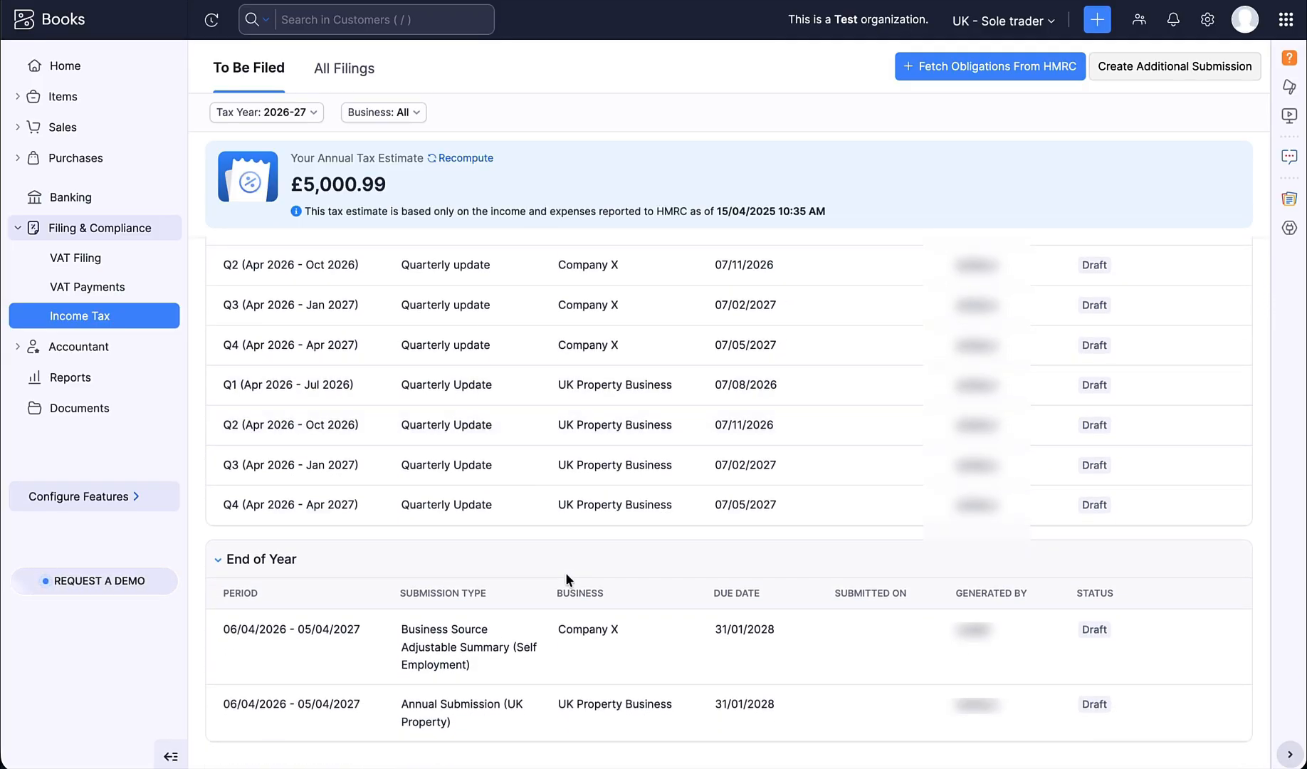
click(600, 654)
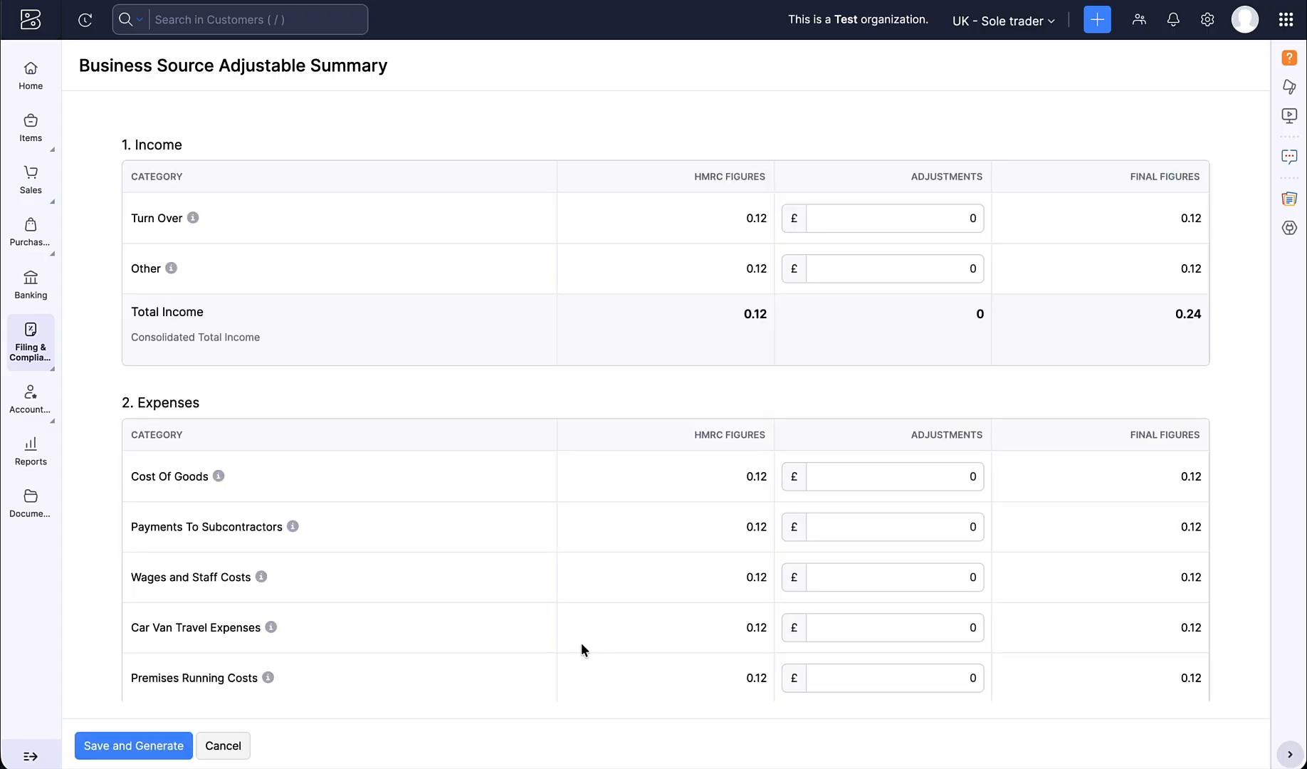
scroll(393, 555, down, 10)
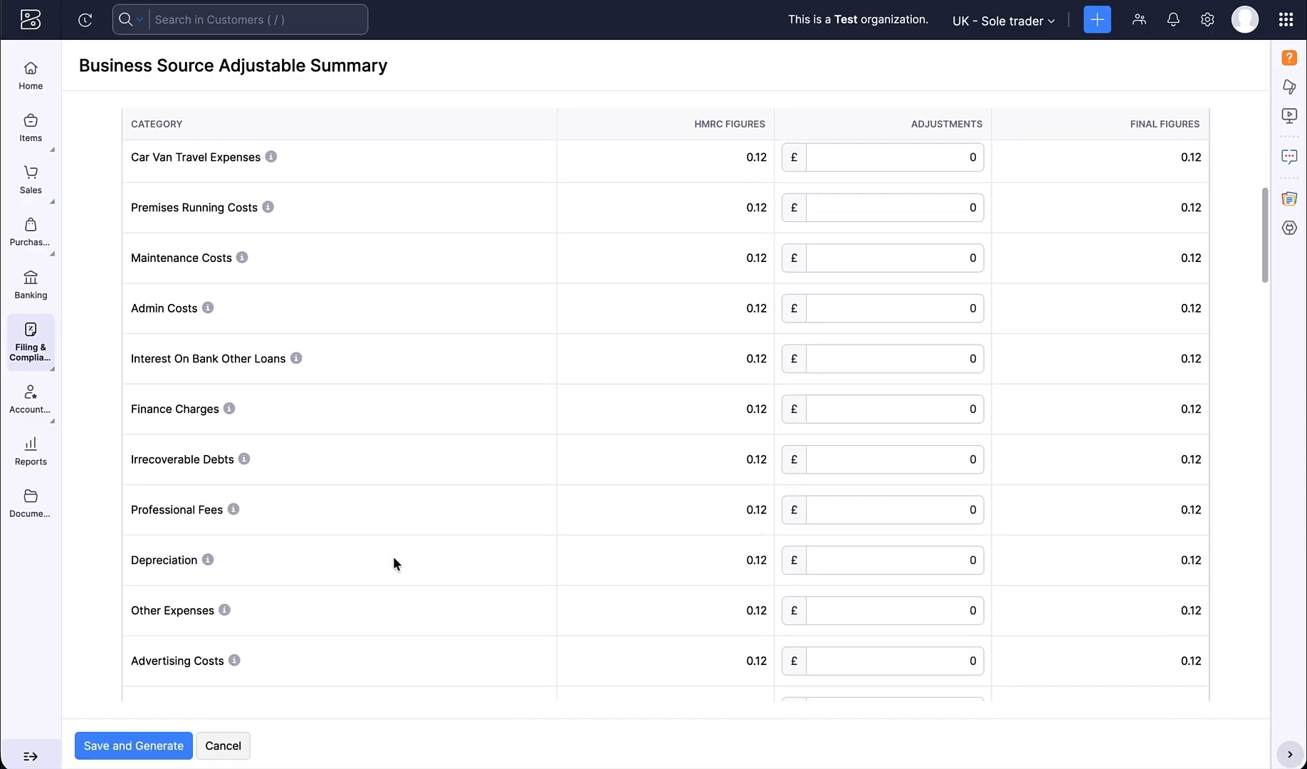
scroll(395, 560, down, 15)
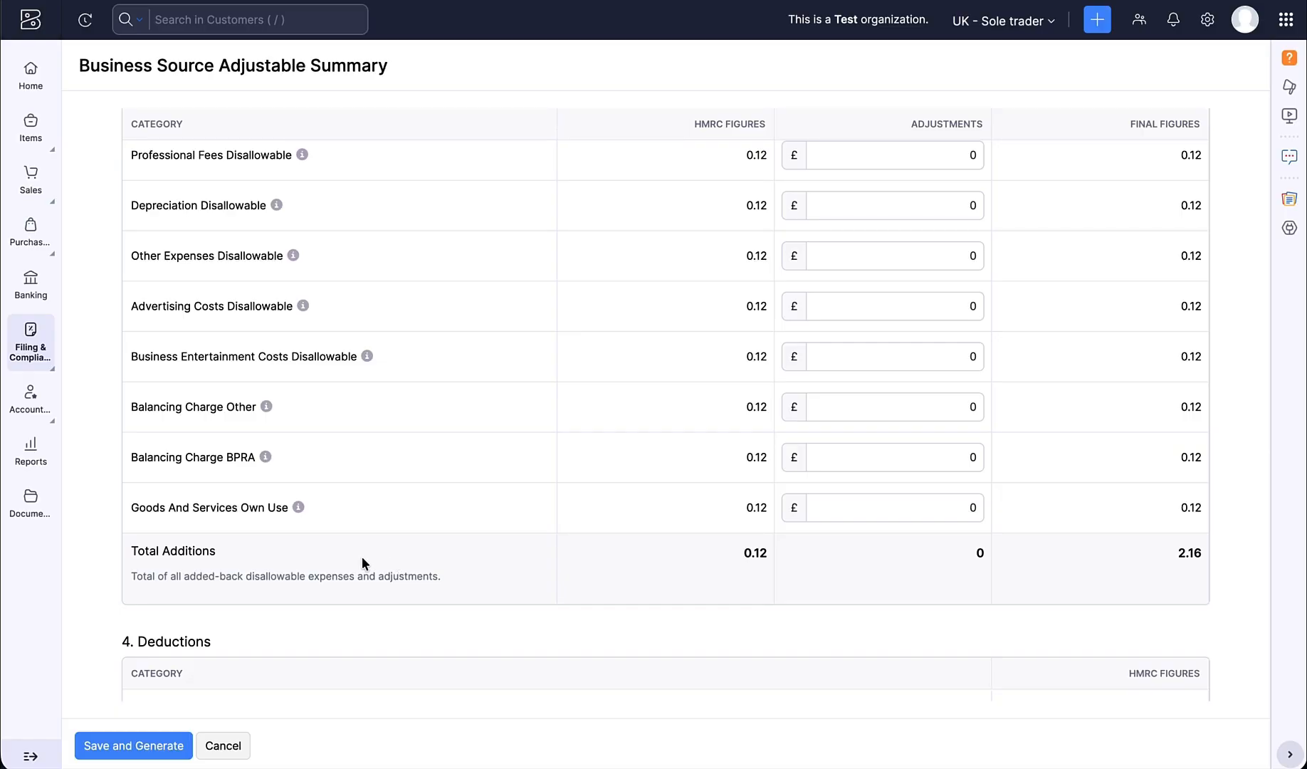
click(140, 745)
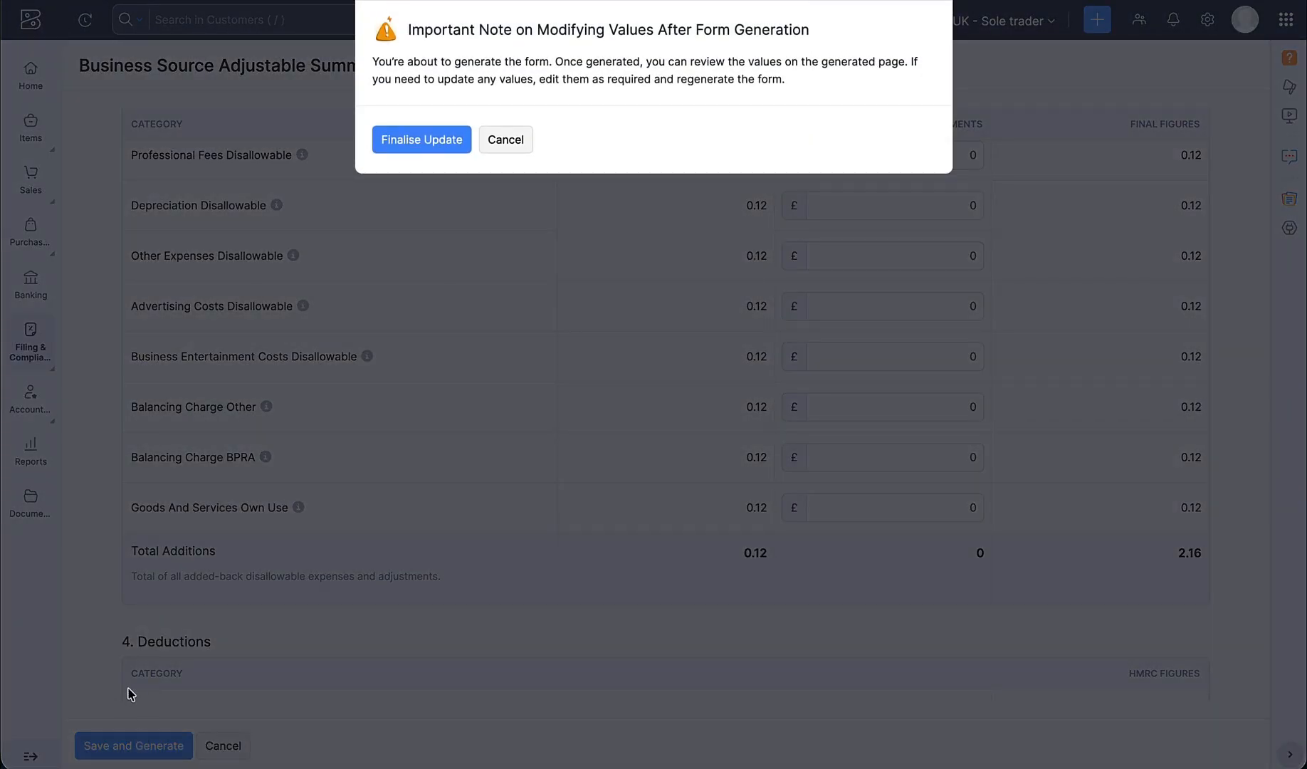
click(427, 138)
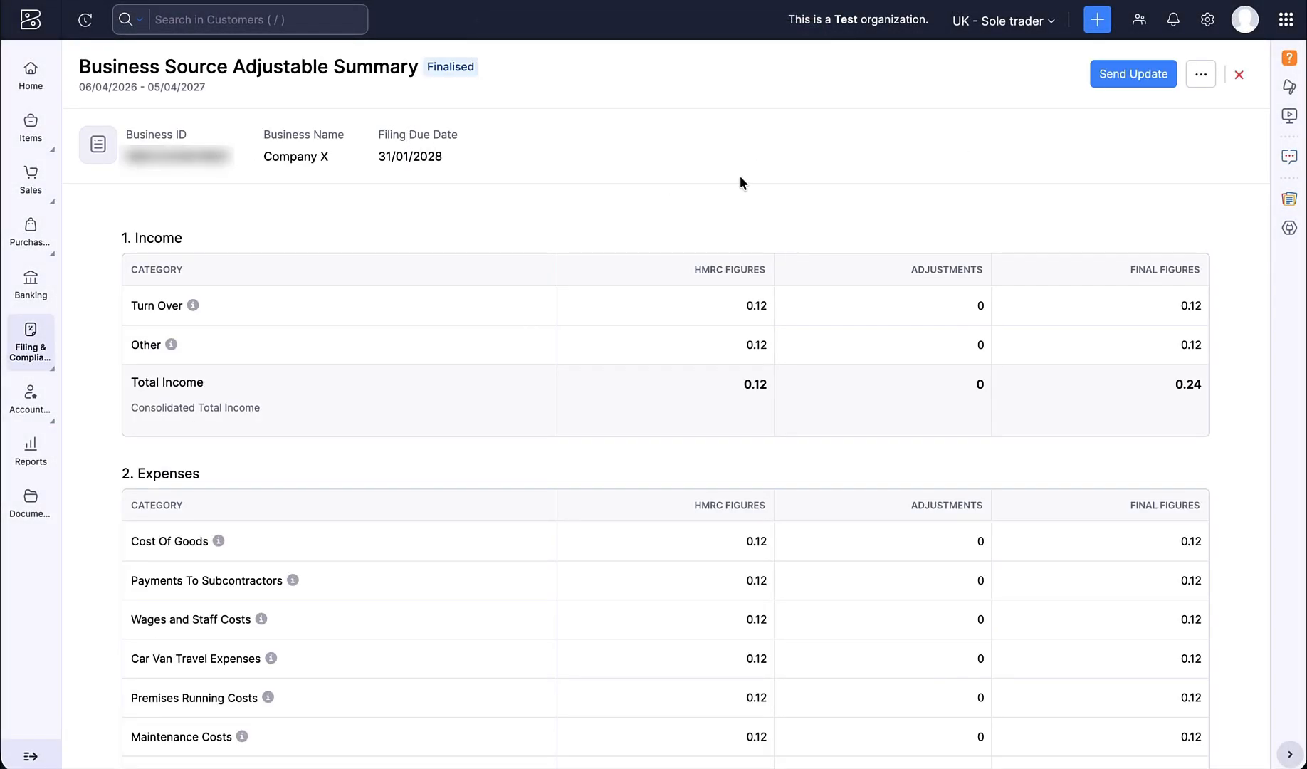
scroll(1075, 114, down, 1)
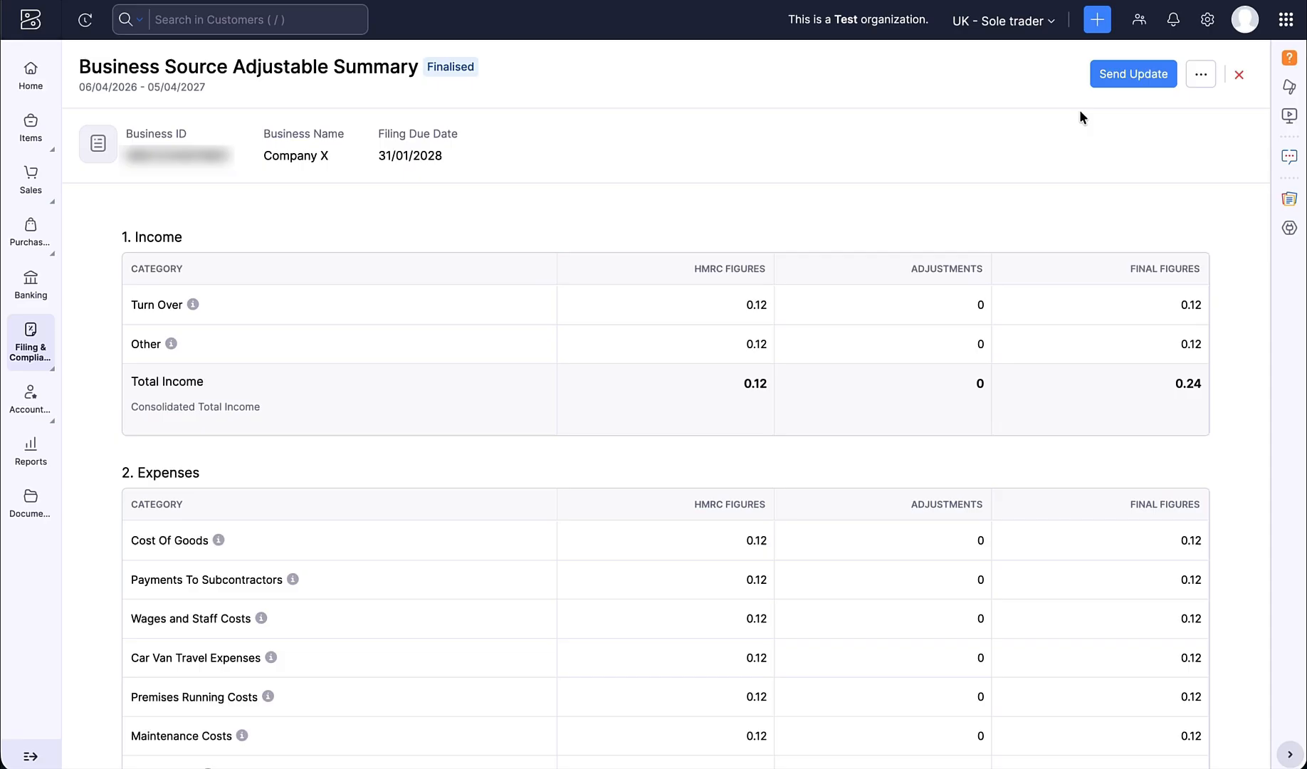
click(1113, 79)
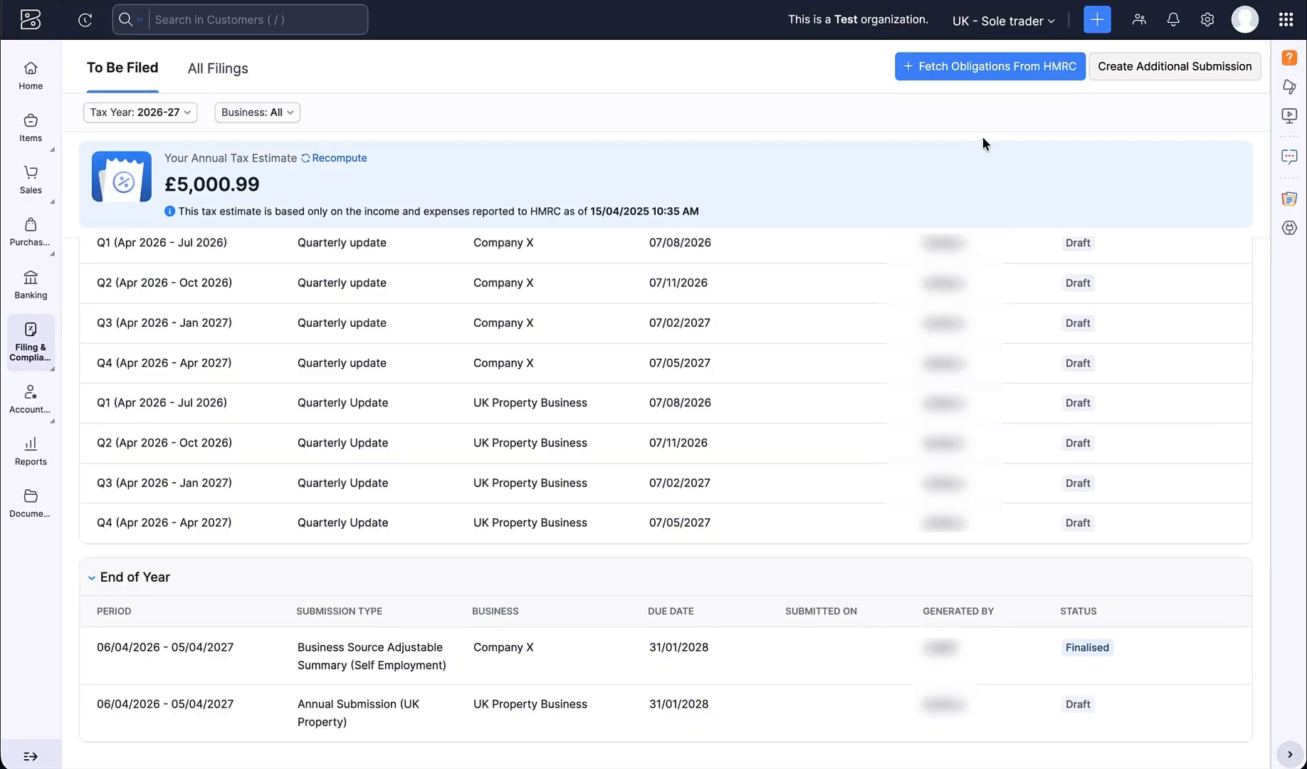
Step: Set up an additional submission for tax year 2026-27 with the type Business Source Adjustable Summary (UK Property)
click(1173, 67)
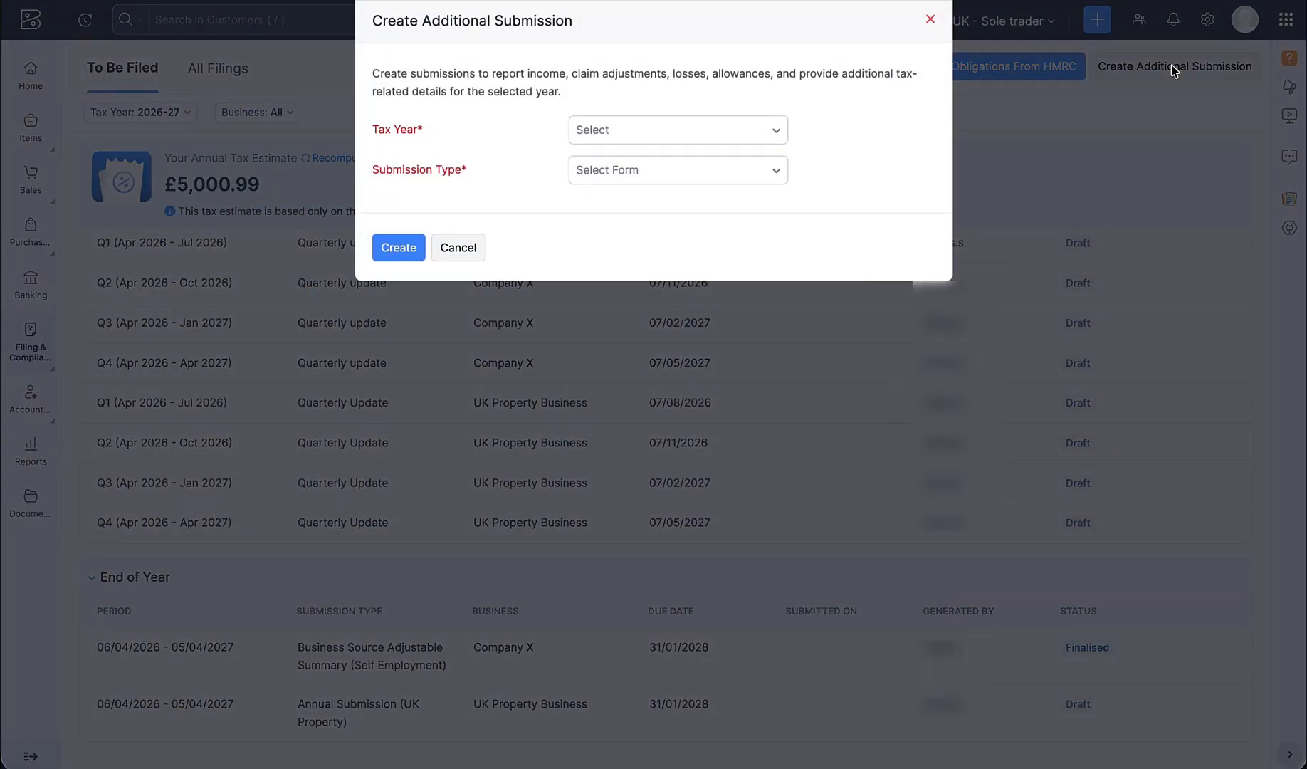
click(744, 140)
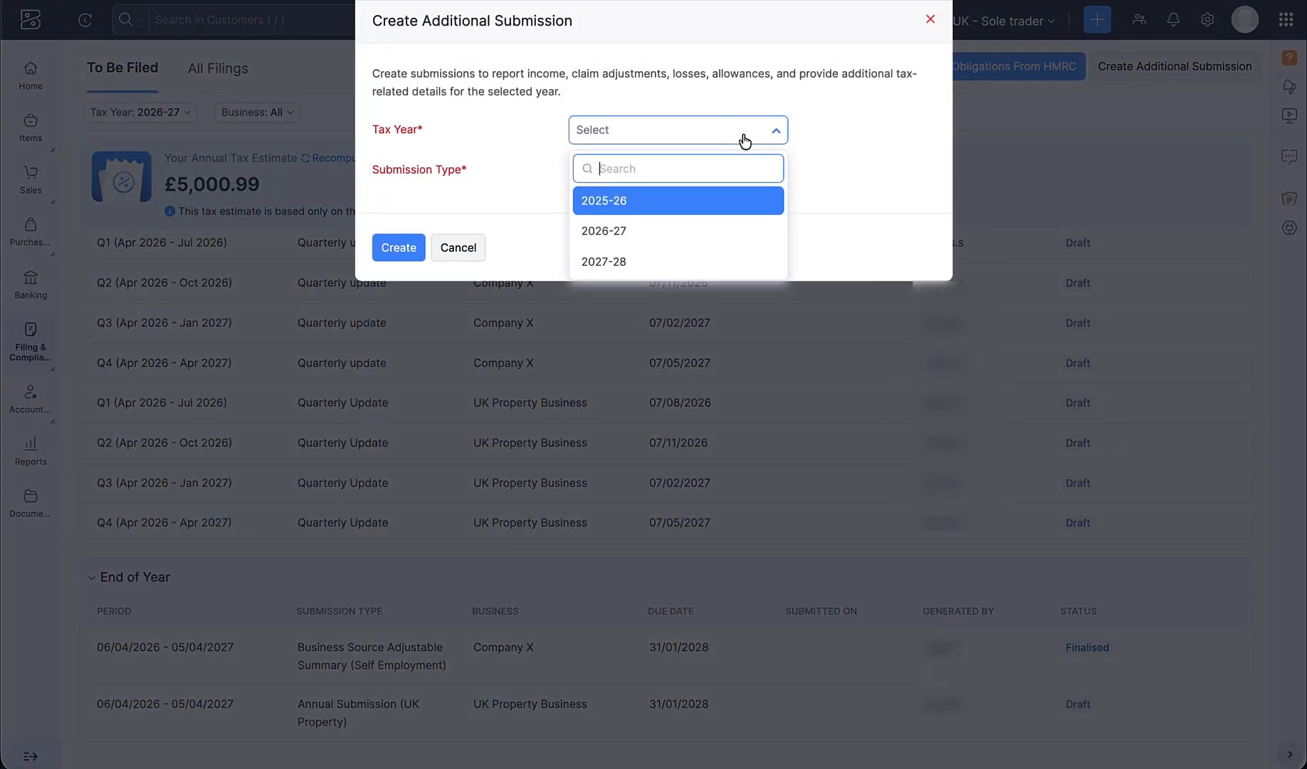
click(709, 231)
click(680, 173)
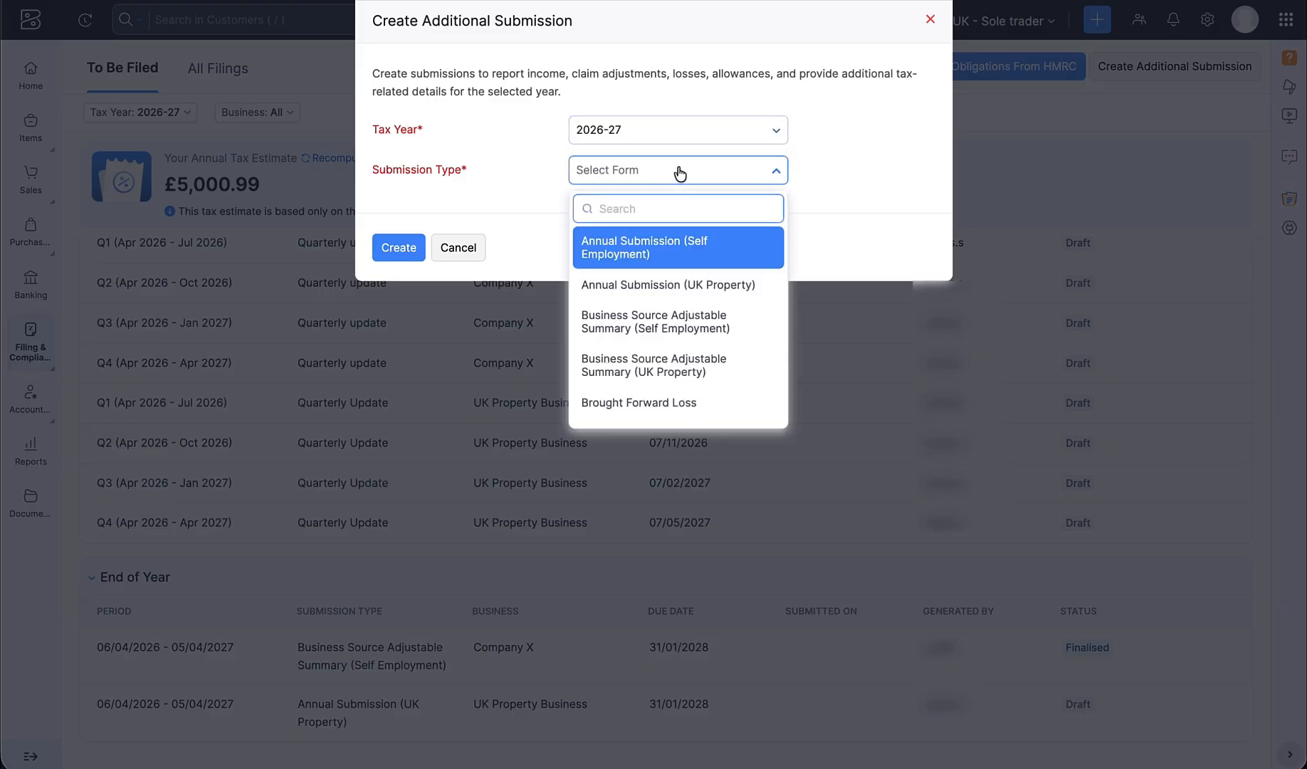
click(684, 367)
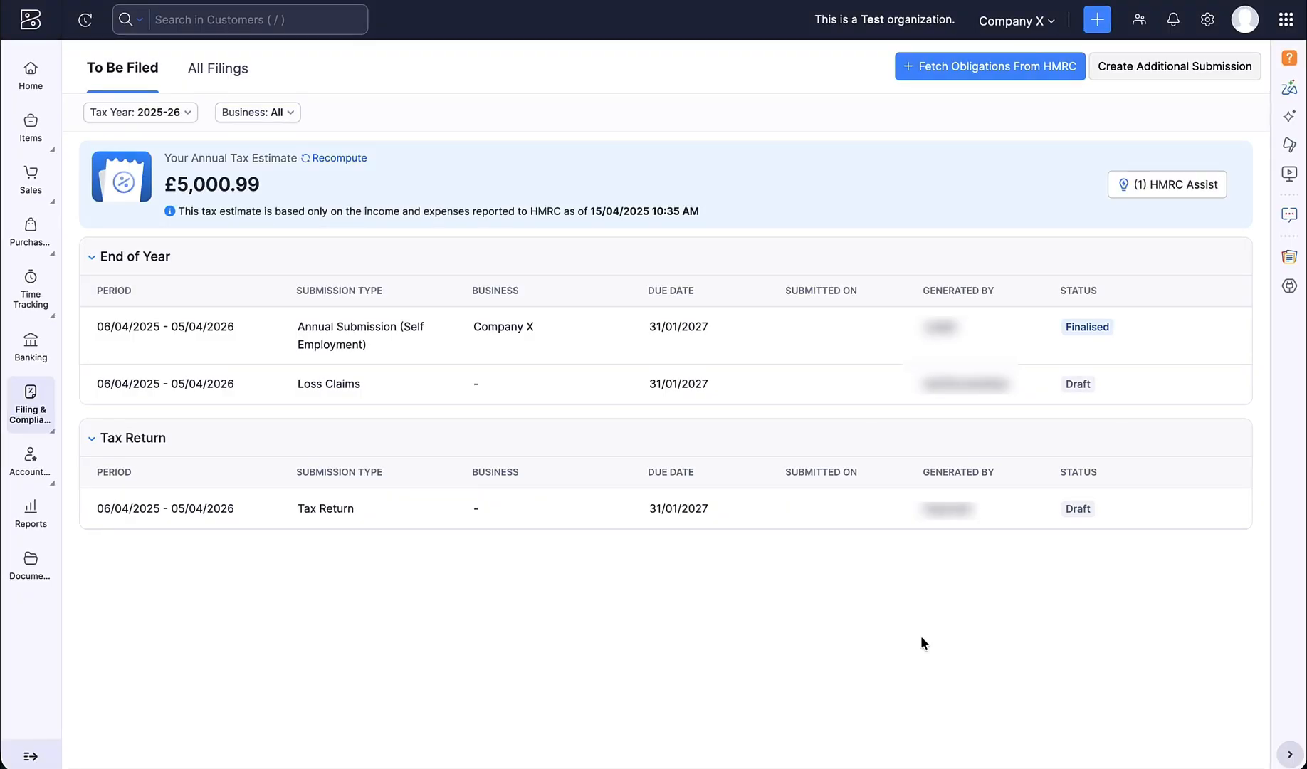
Step: Open the 2025-26 Tax Return and keep Company X's accounting method as Cash and accounting period within the tax year as Yes
click(838, 511)
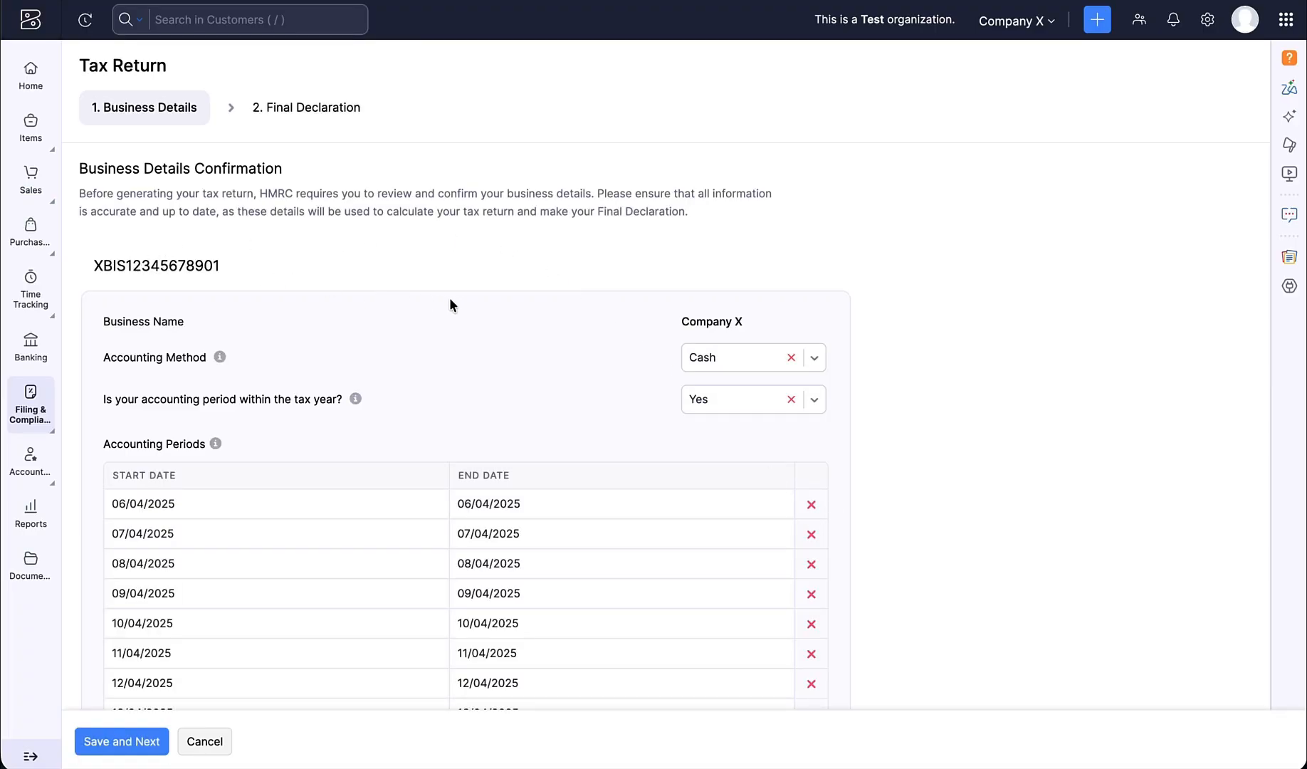
click(746, 359)
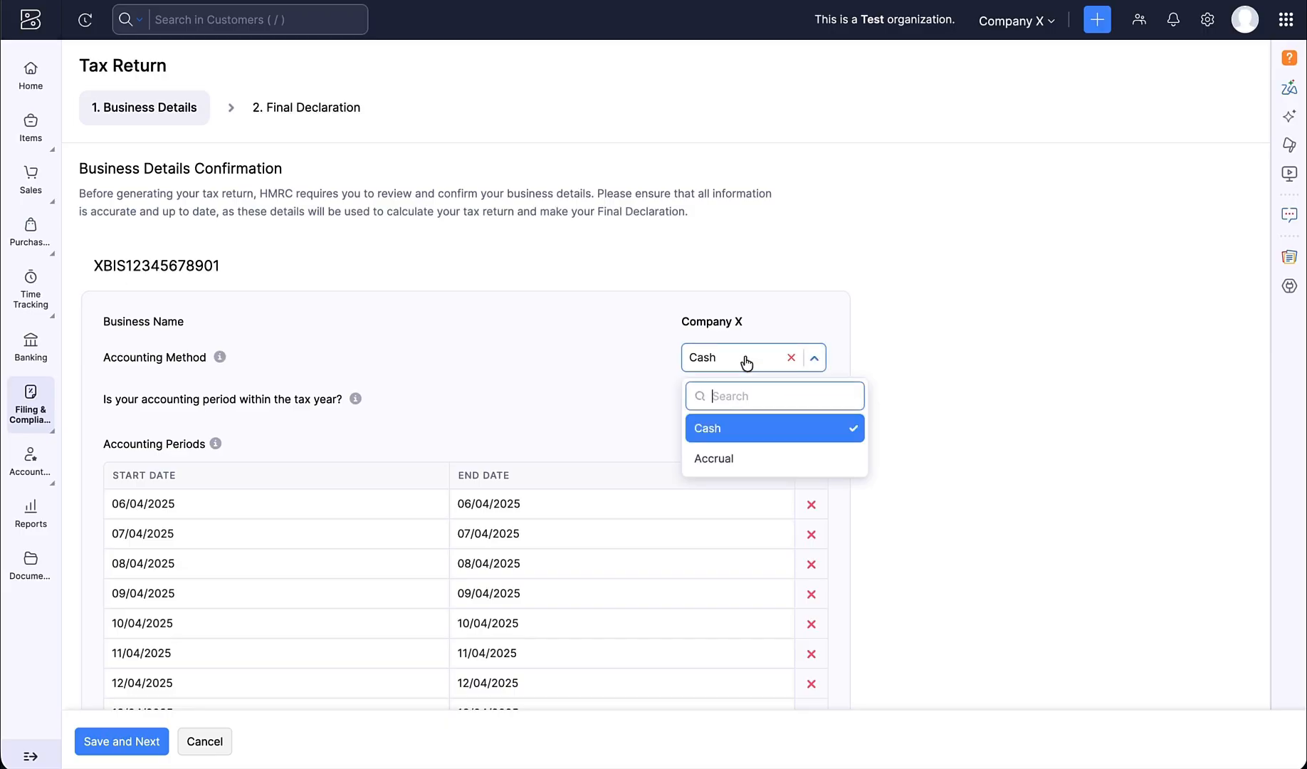
click(746, 361)
click(739, 400)
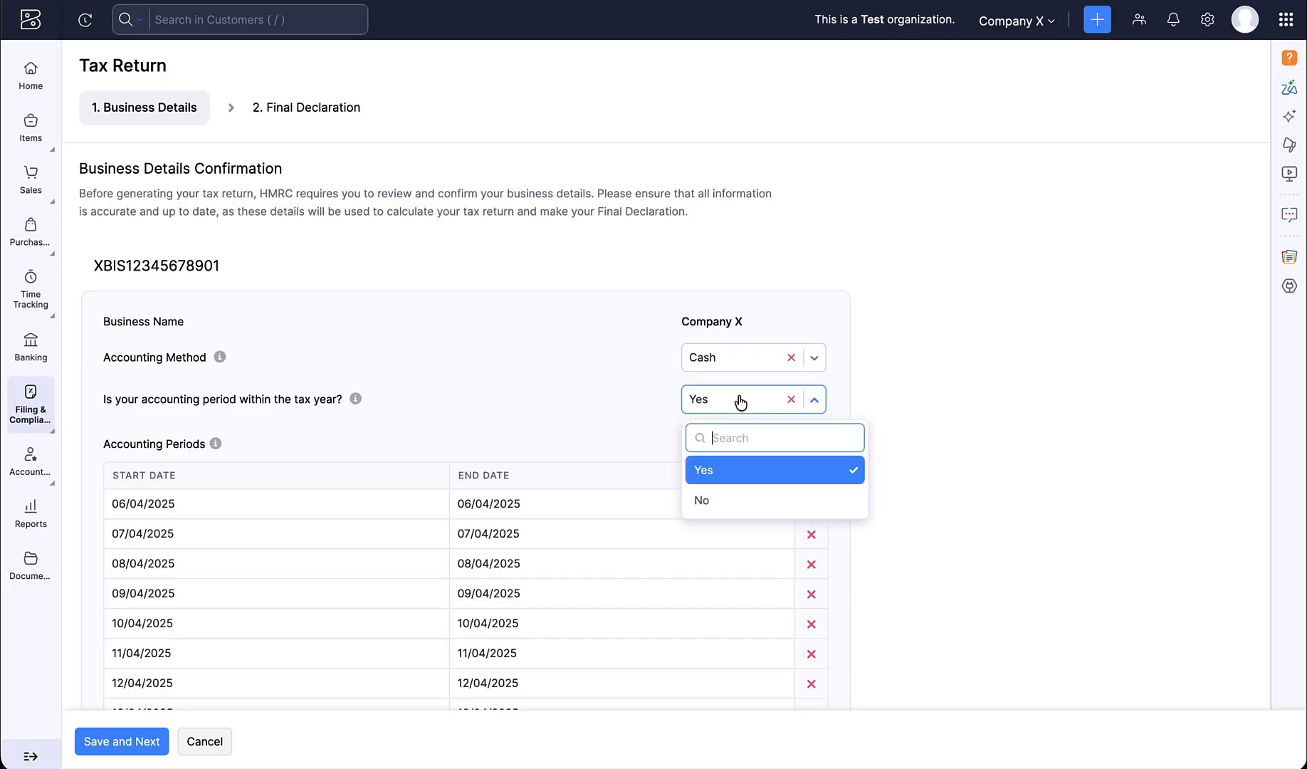
click(738, 400)
Step: Review Company X's accounting periods and late accounting date rule choice, and save the business details to reach the final declaration
scroll(521, 371, down, 20)
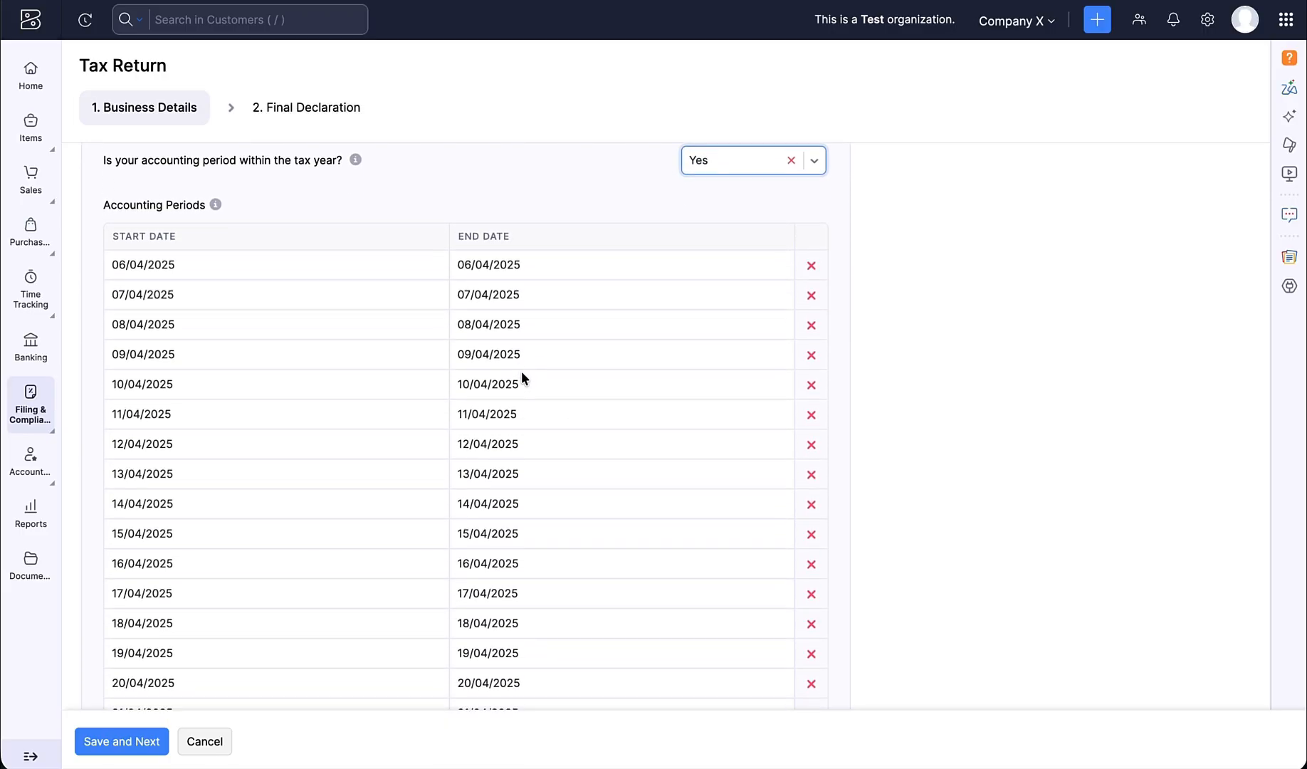
scroll(522, 372, down, 12)
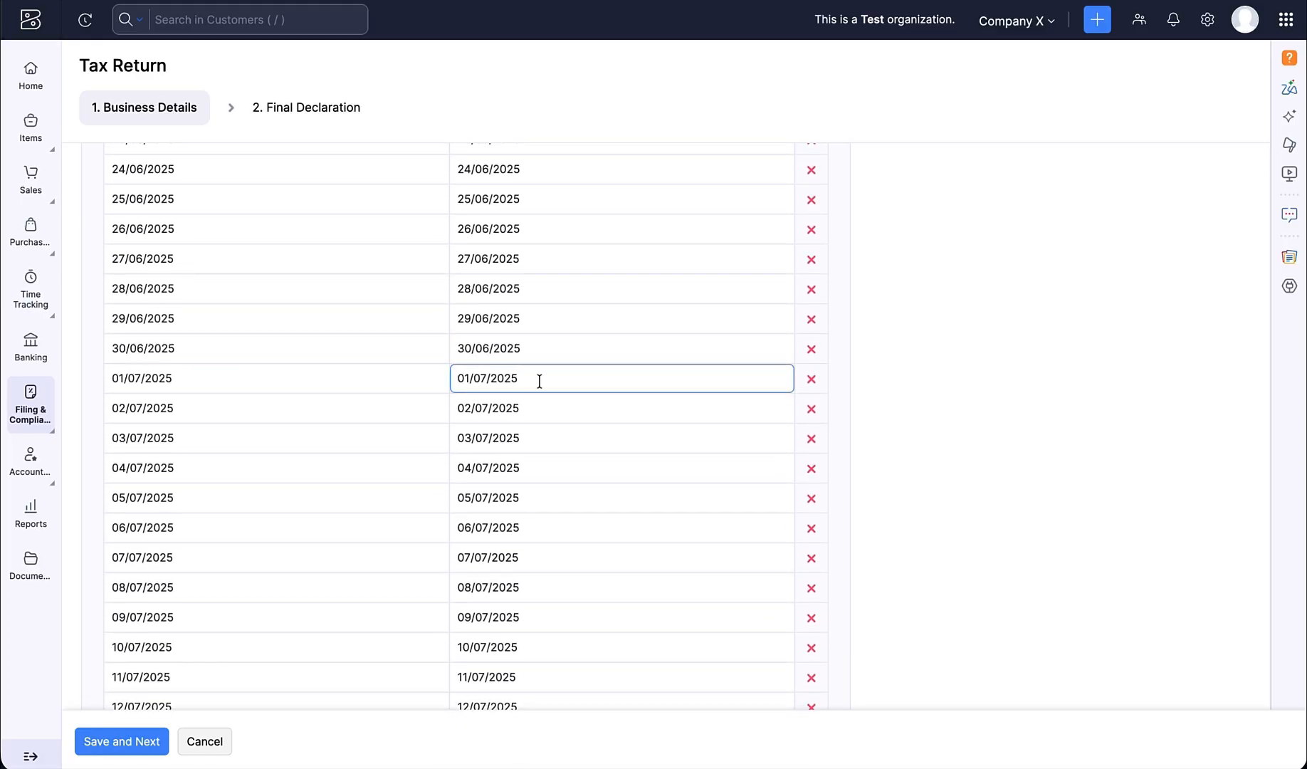
scroll(539, 381, down, 5)
scroll(539, 382, down, 17)
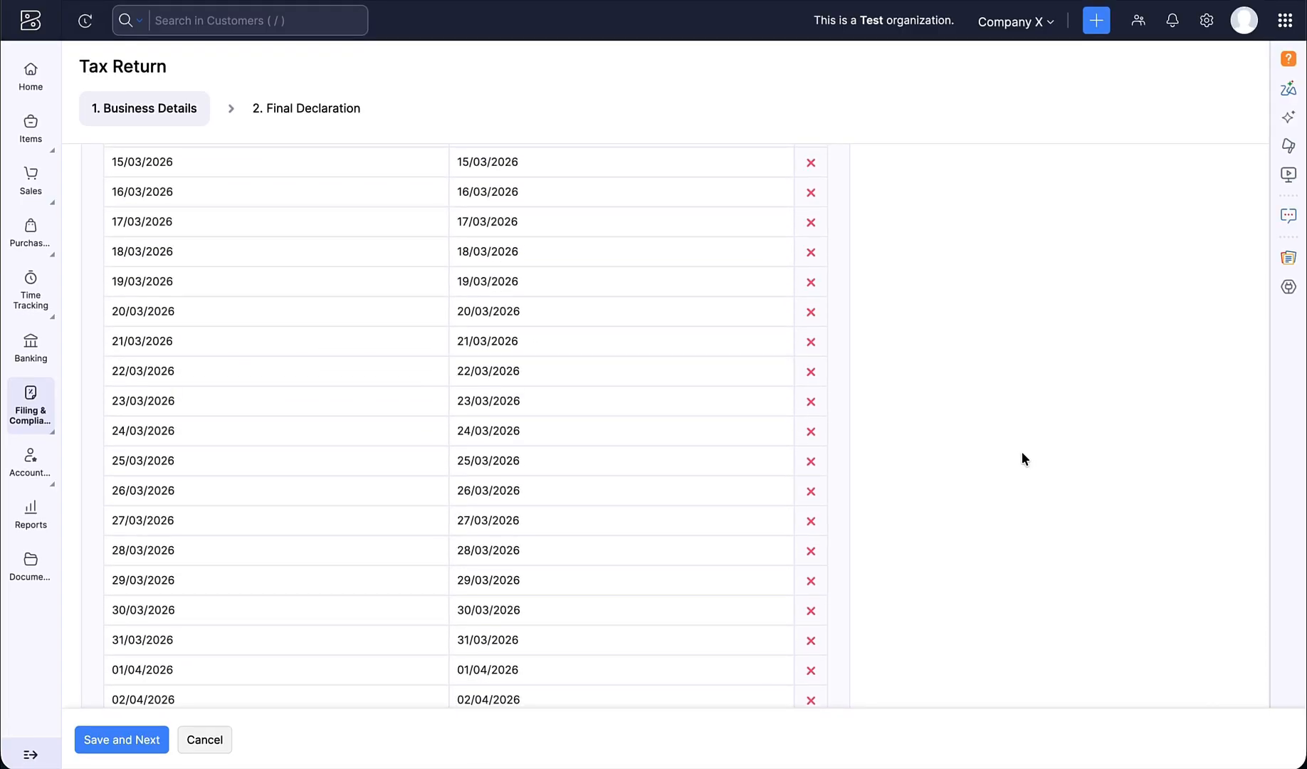
scroll(584, 493, down, 6)
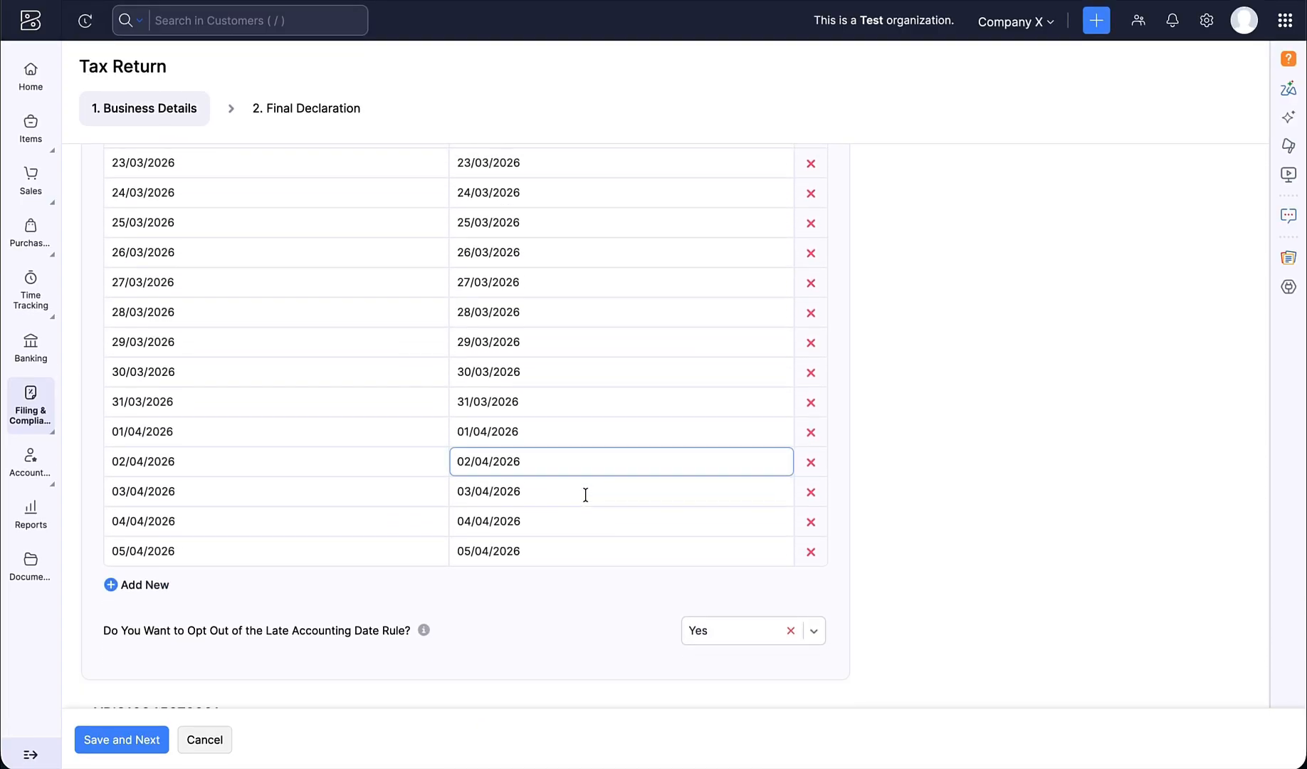
scroll(470, 498, up, 1)
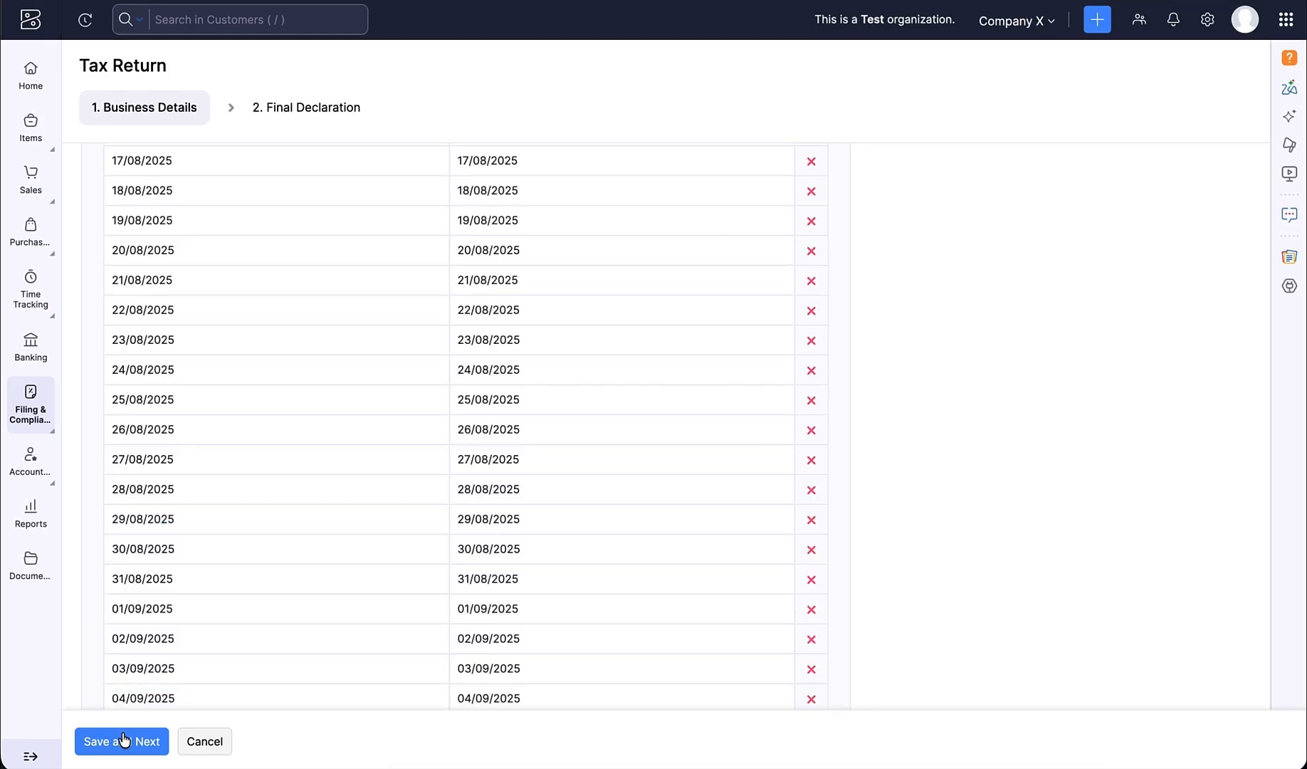
click(124, 740)
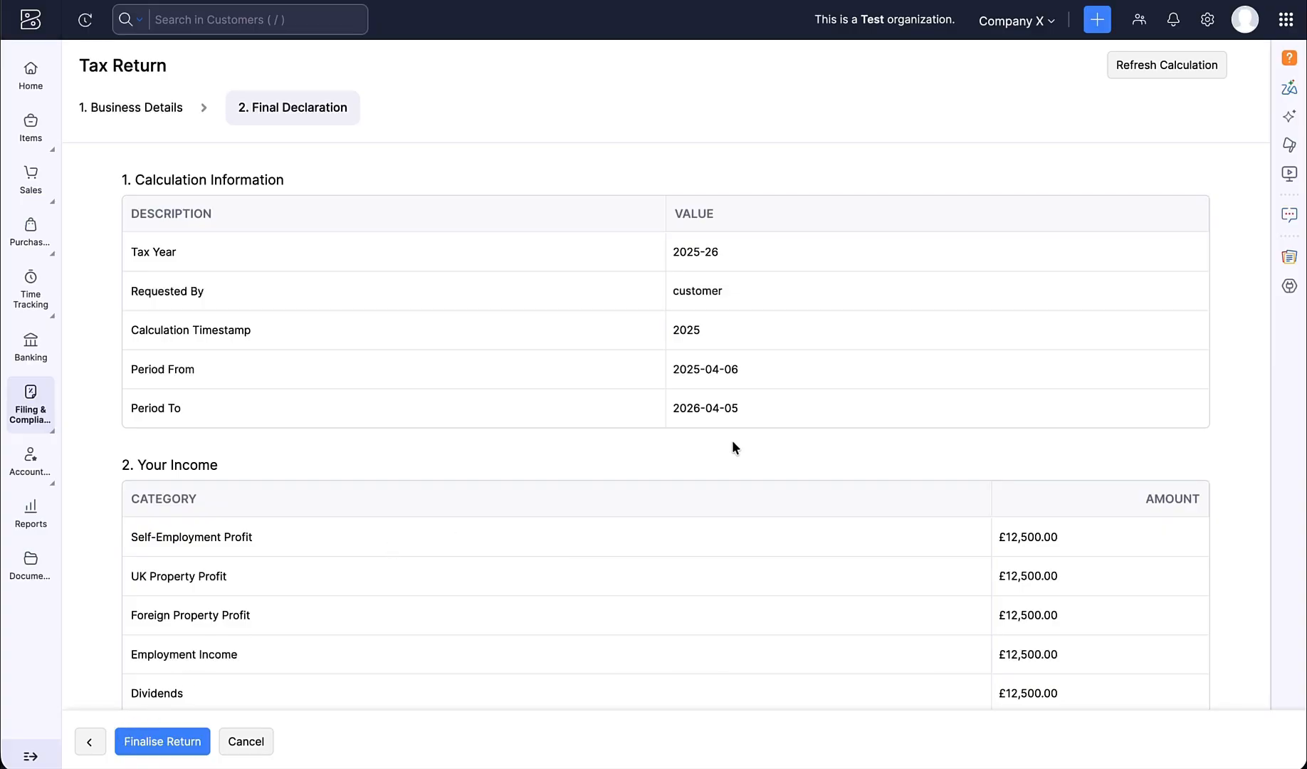
Step: Check the option to refresh the tax calculation without running it, and review the return's income, allowances and deductions
click(1192, 75)
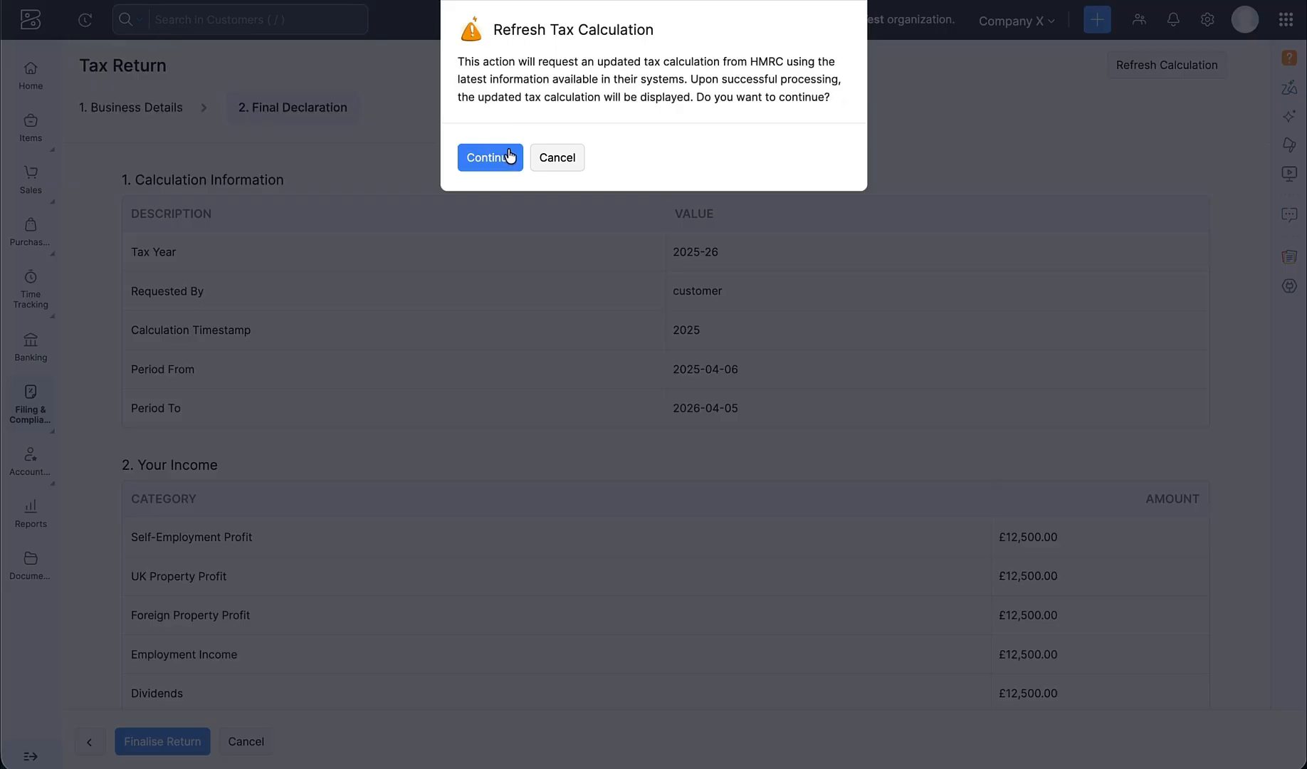
click(562, 159)
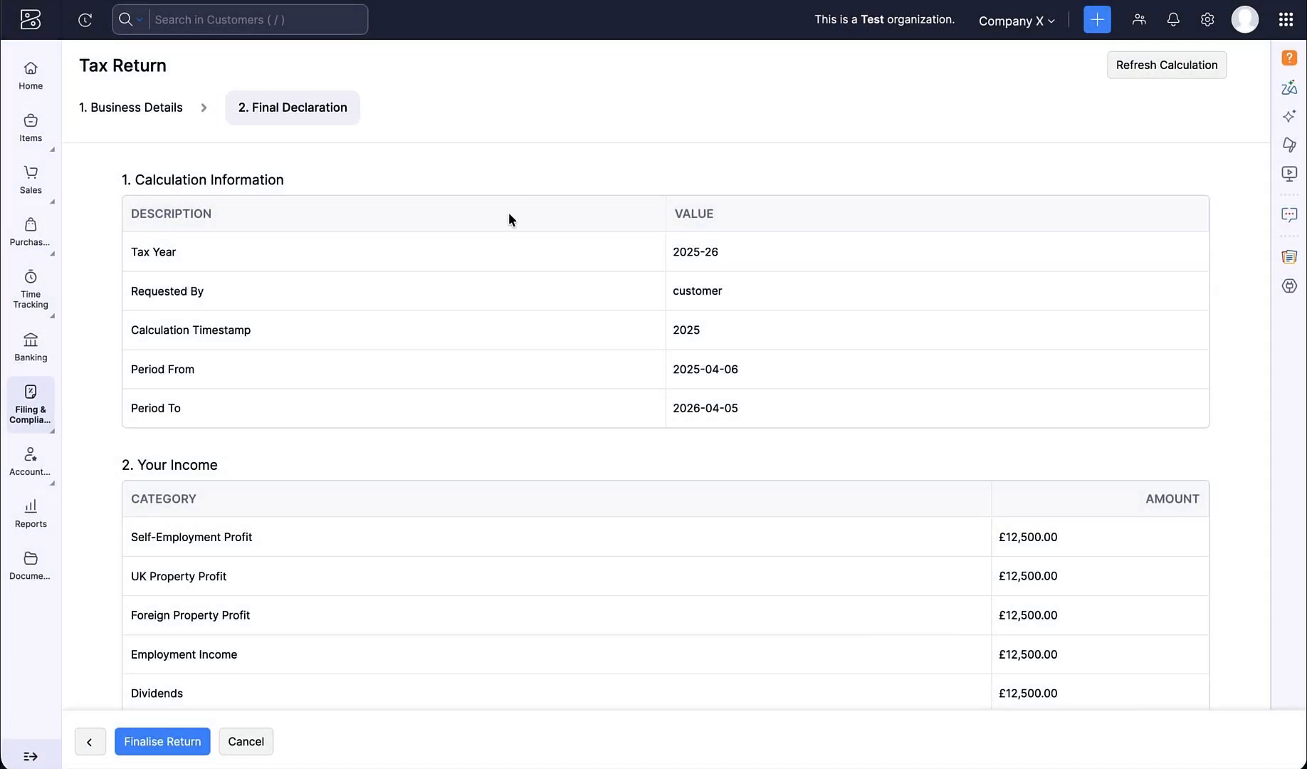
scroll(466, 299, down, 10)
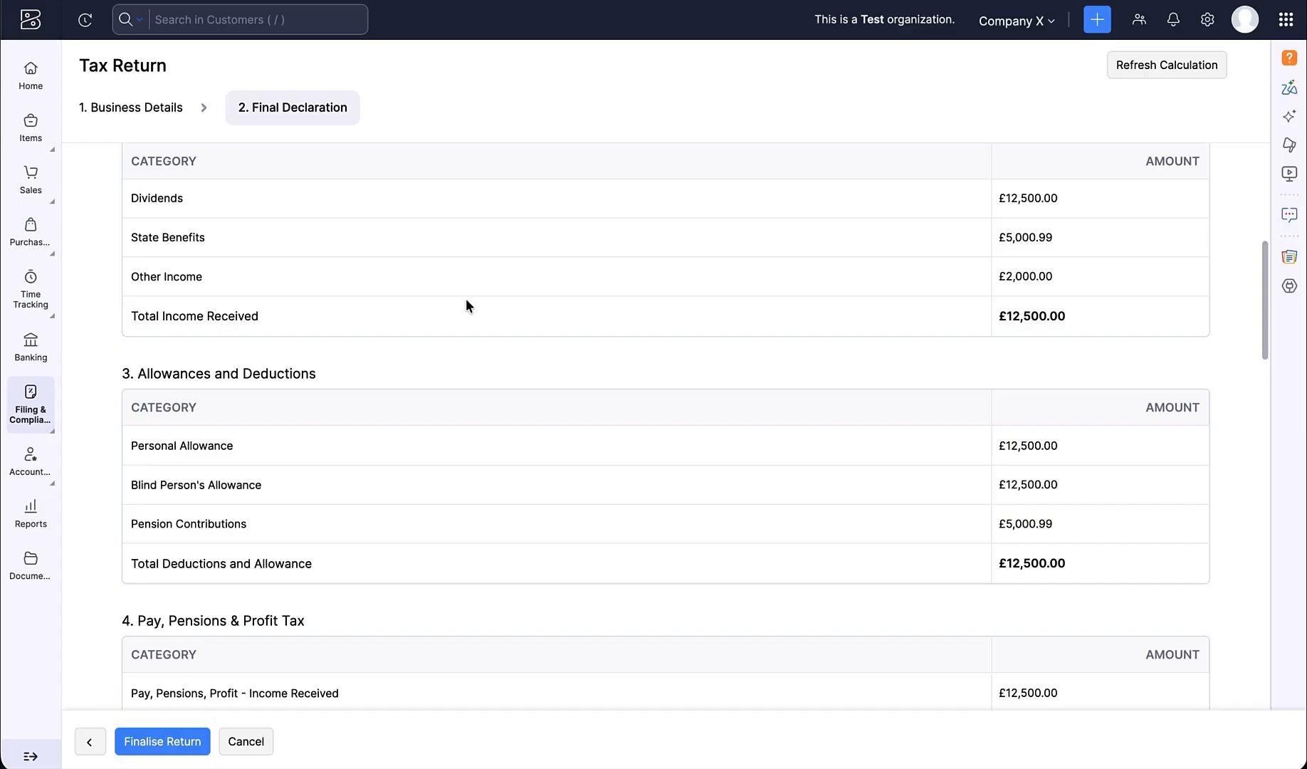
scroll(466, 299, up, 10)
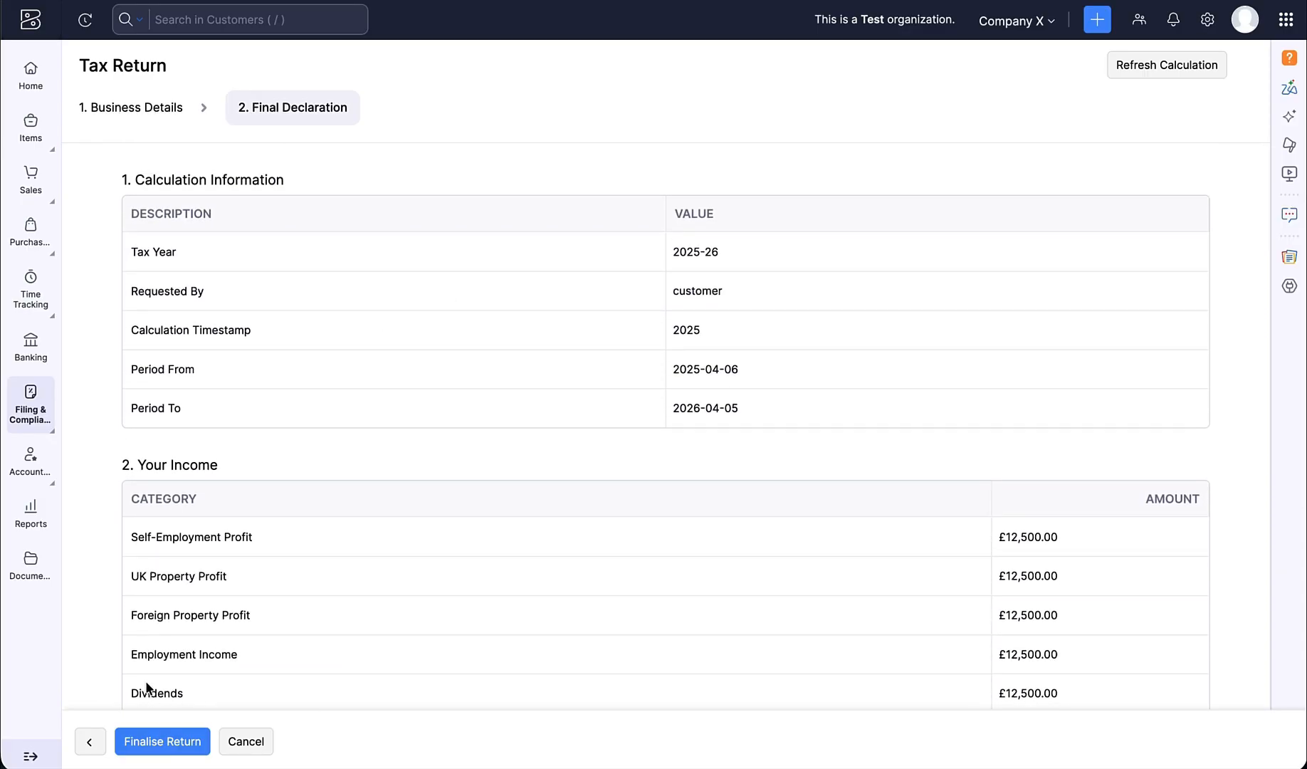
Step: Finalise the 2025-26 Tax Return and look over the generated return
click(160, 747)
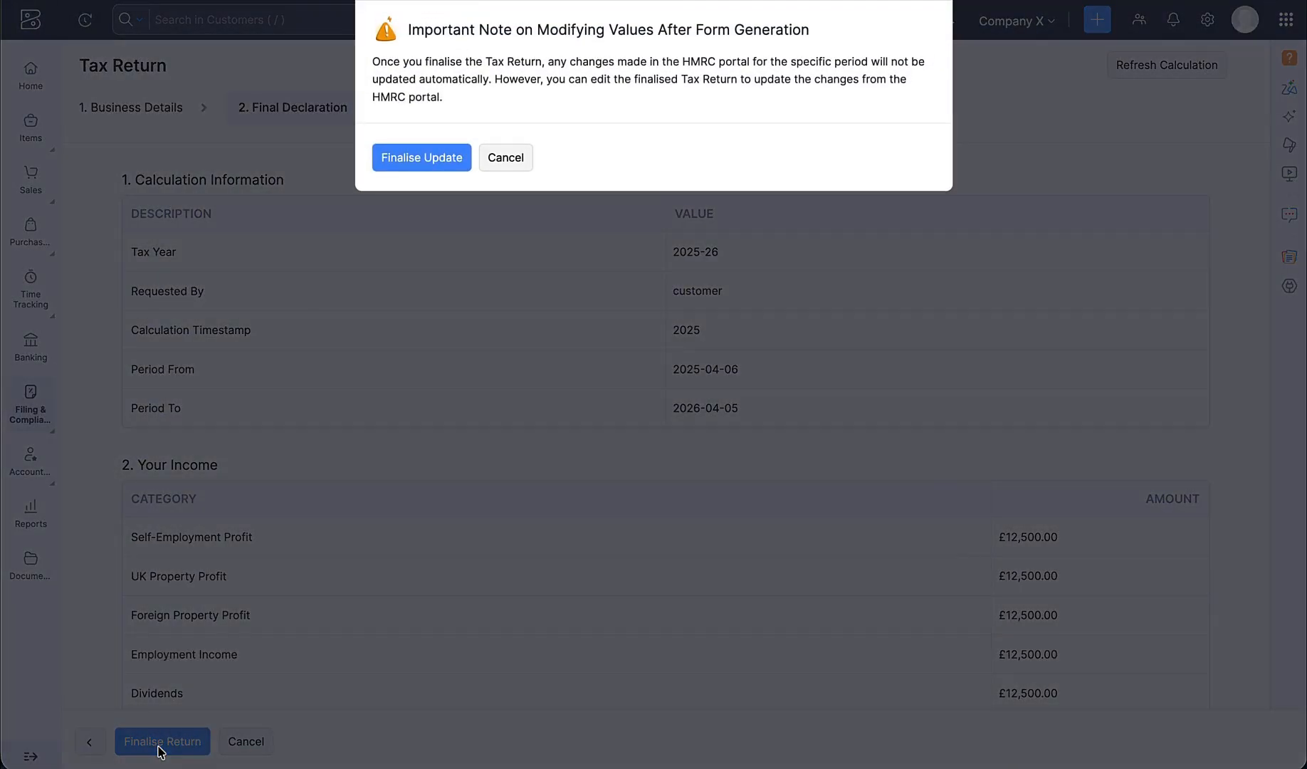
click(438, 153)
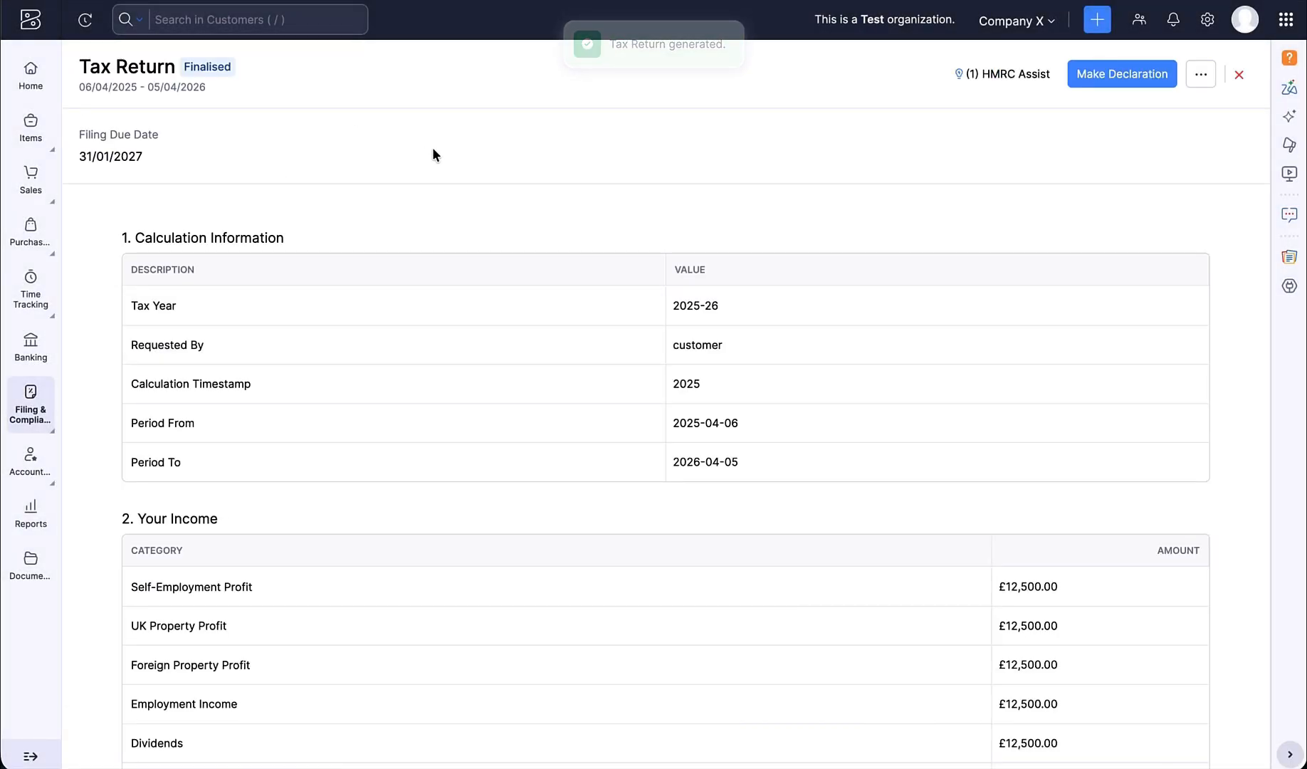
scroll(1040, 179, down, 1)
scroll(1040, 180, down, 2)
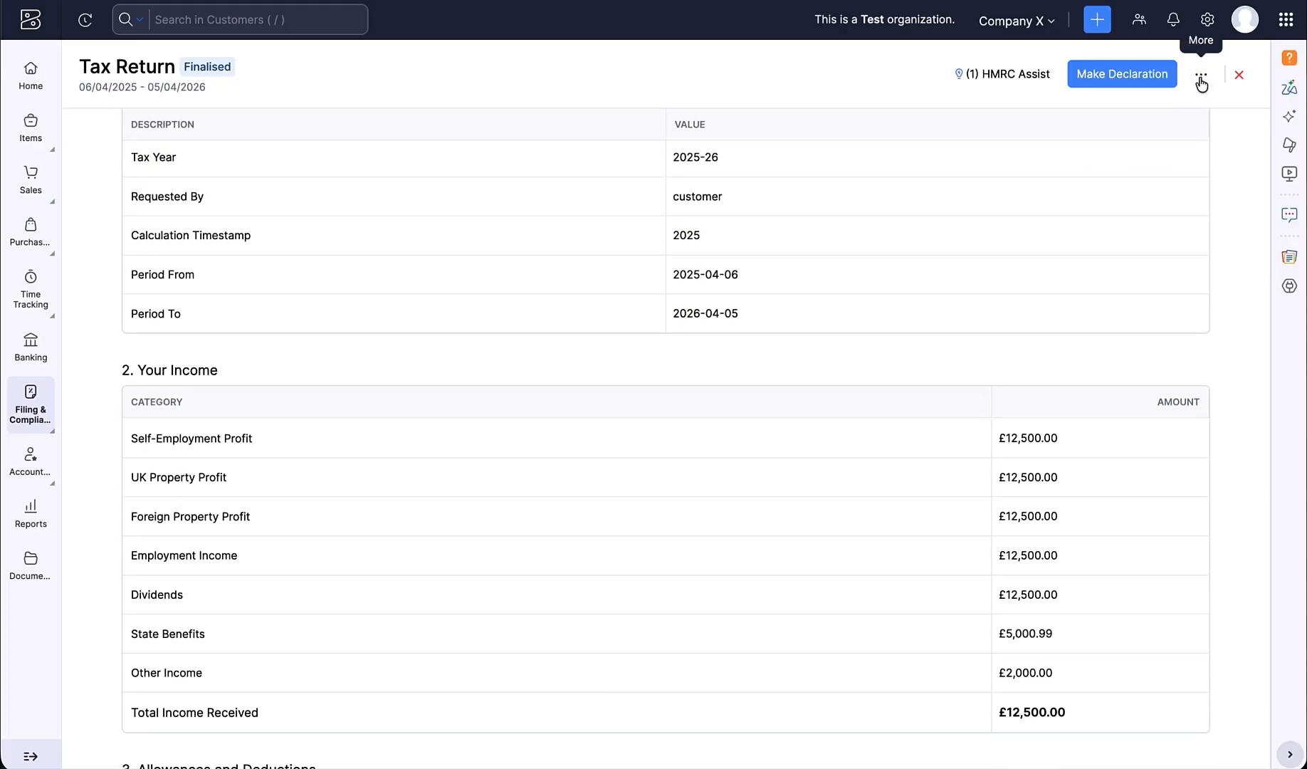
Step: Check the finalised Tax Return's further actions, start the Final Declaration and agree to its declaration statement
click(1201, 74)
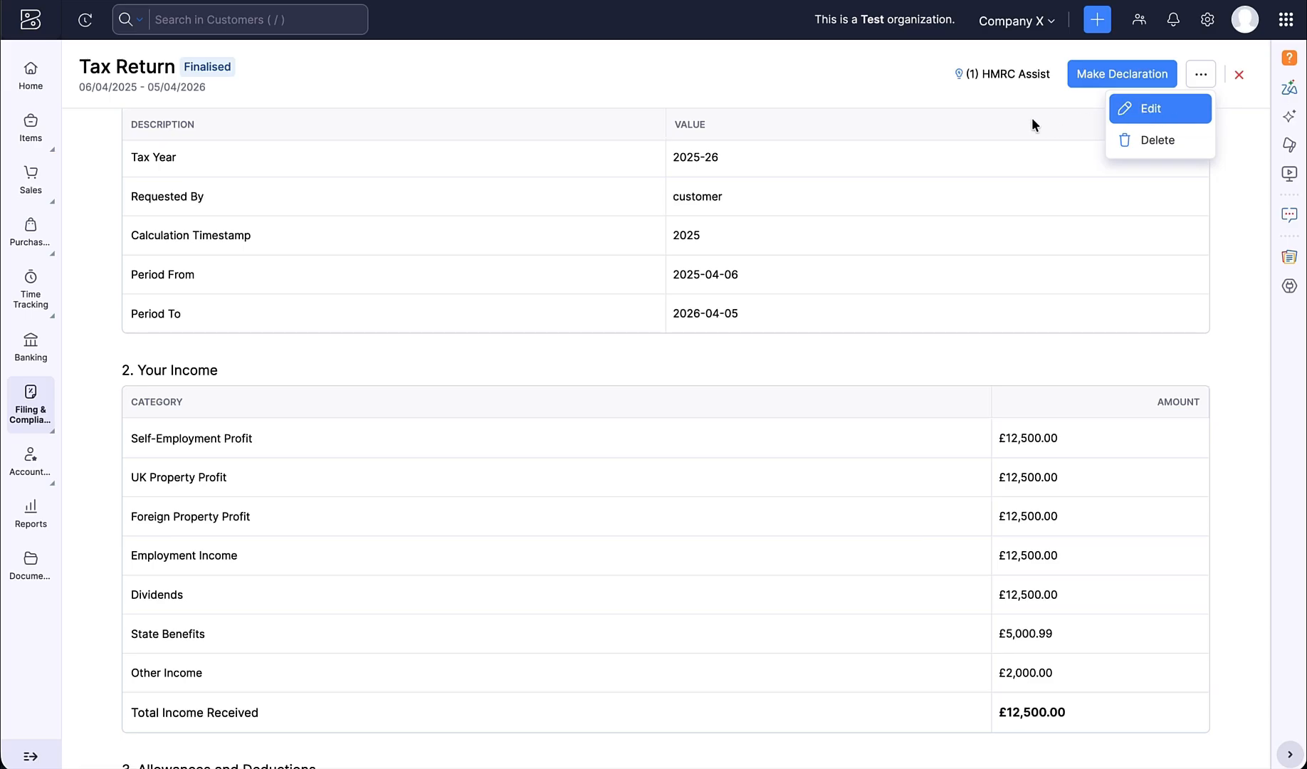
click(1009, 115)
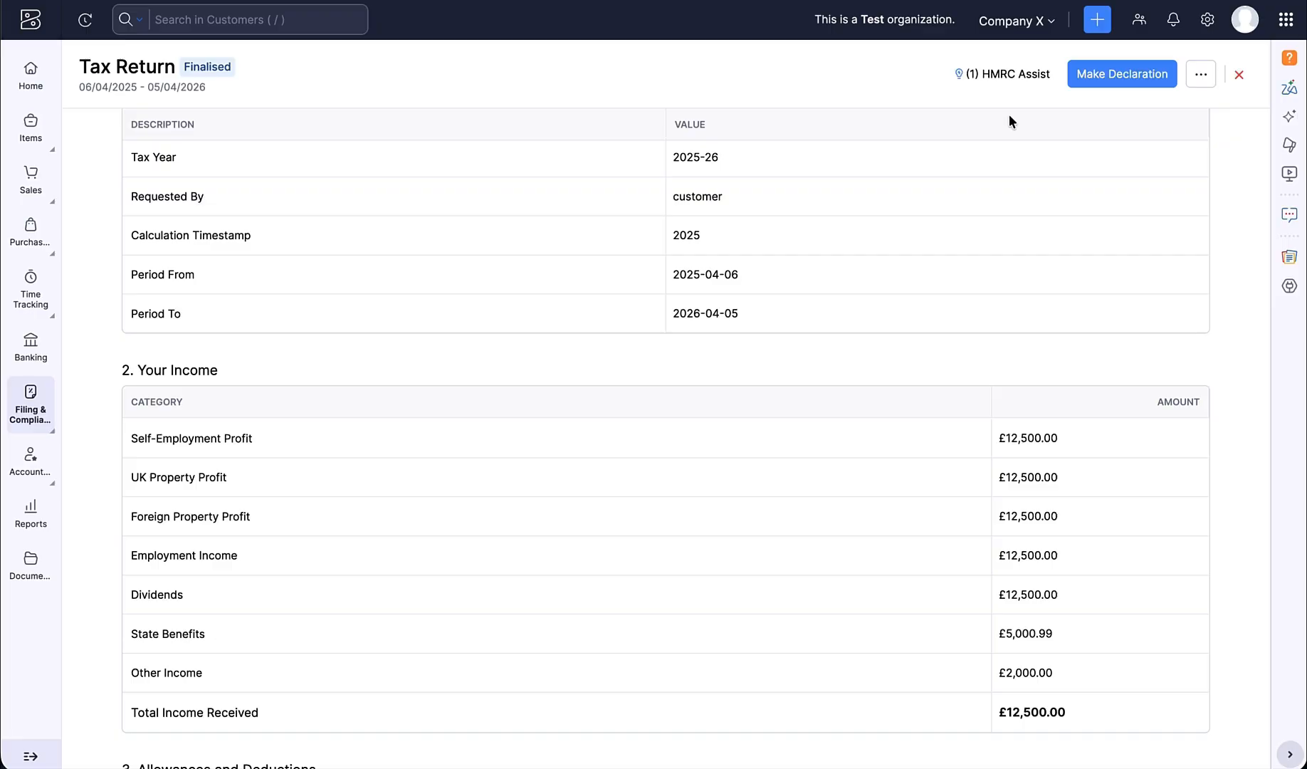
click(1103, 78)
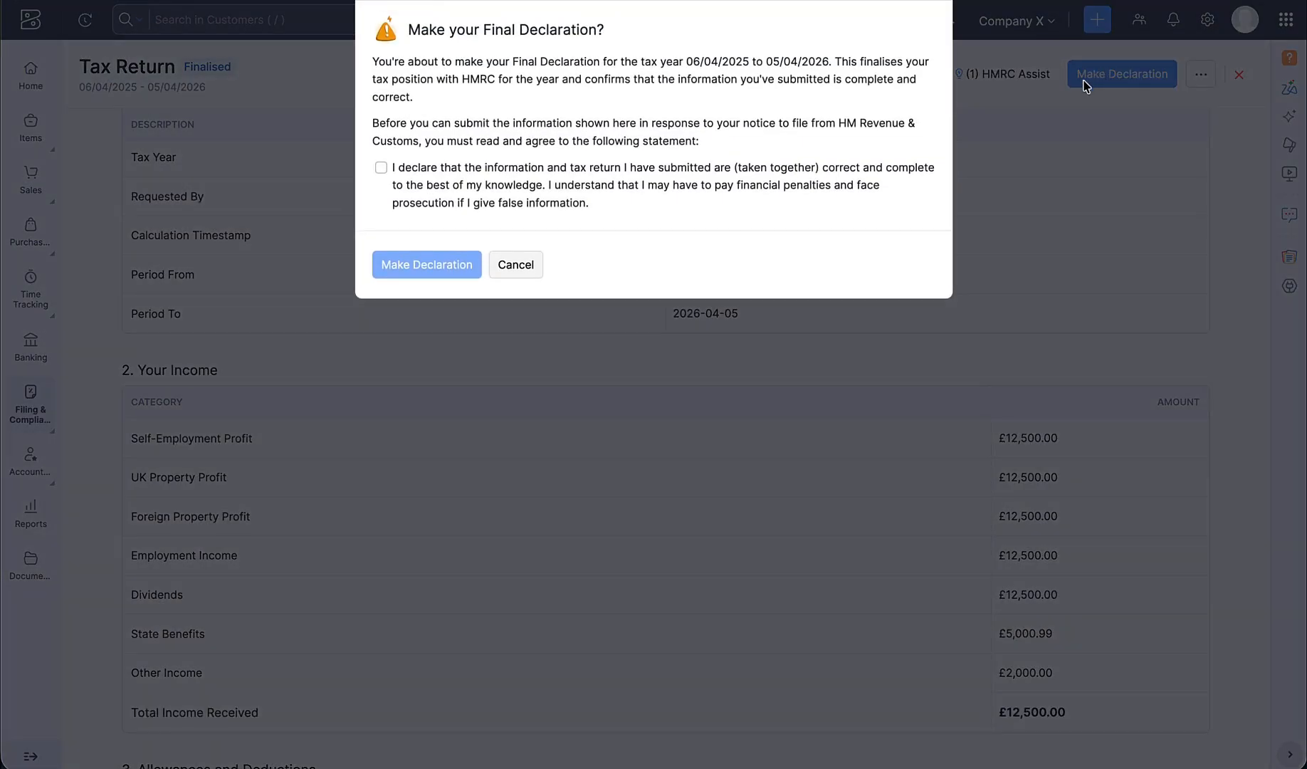
click(383, 169)
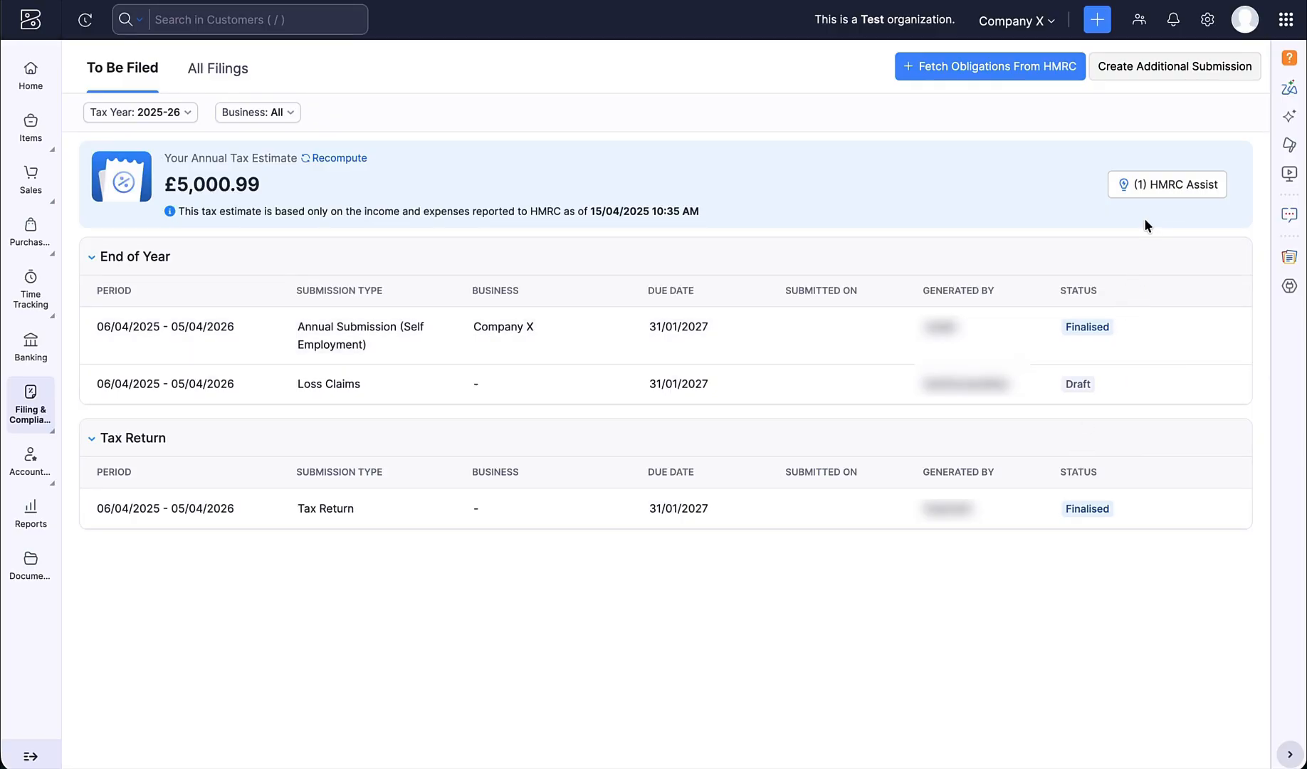
Step: Open the HMRC Assist feedback for tax year 2025-26
click(1163, 187)
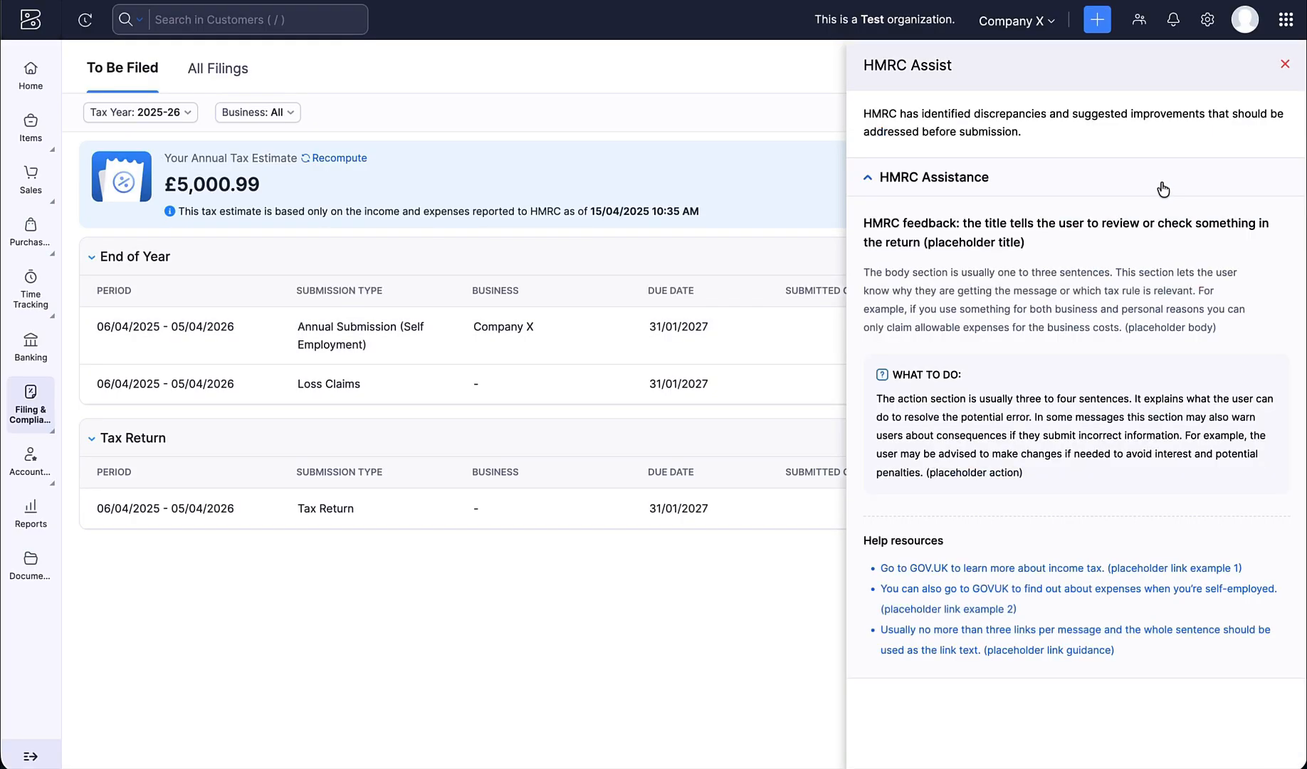